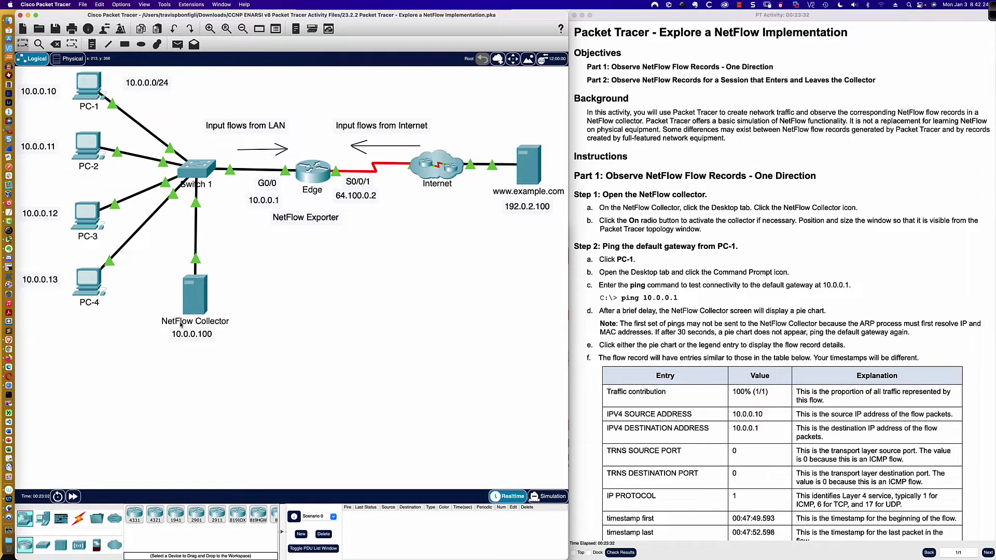
# Open the Netflow Collector application on the NetFlow Collector server and place its window over the lower part of the instructions
pyautogui.moveTo(208, 325)
pyautogui.scroll(1, 233, 352)
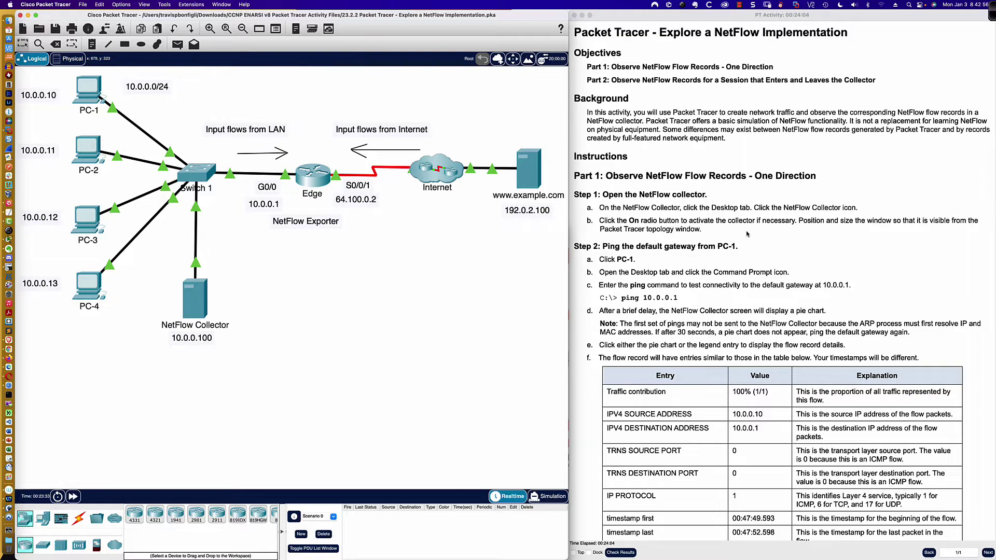
pyautogui.scroll(-5, 746, 234)
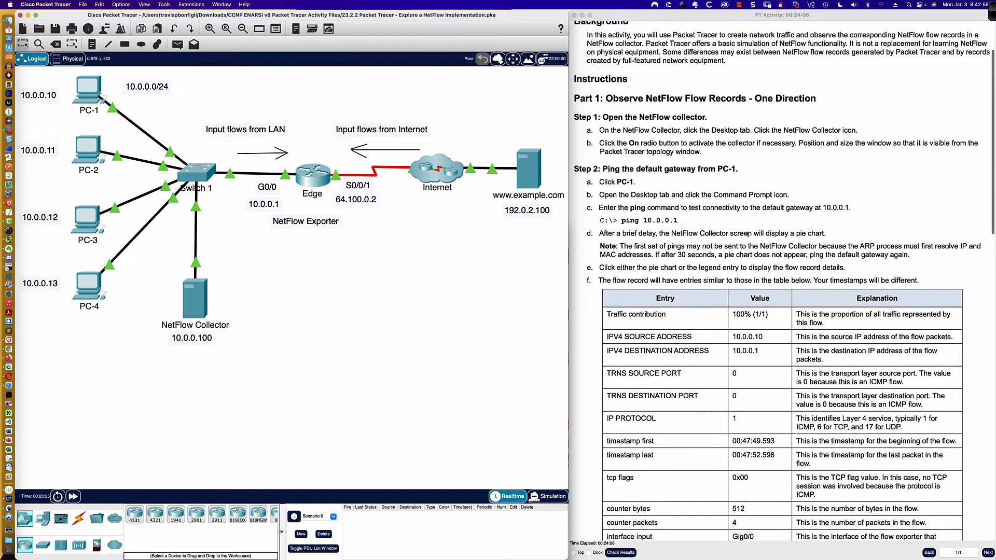
pyautogui.scroll(-1, 747, 234)
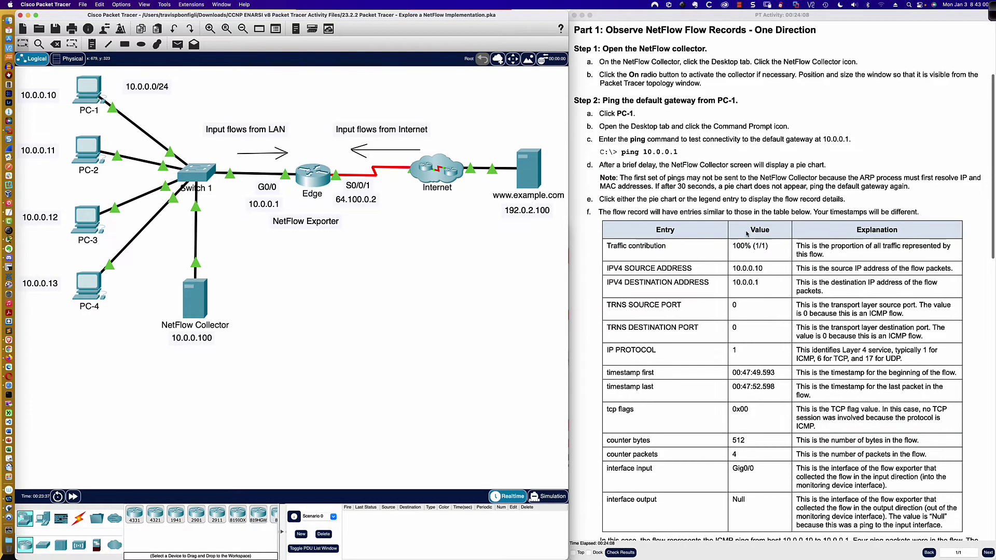
pyautogui.scroll(-1, 700, 184)
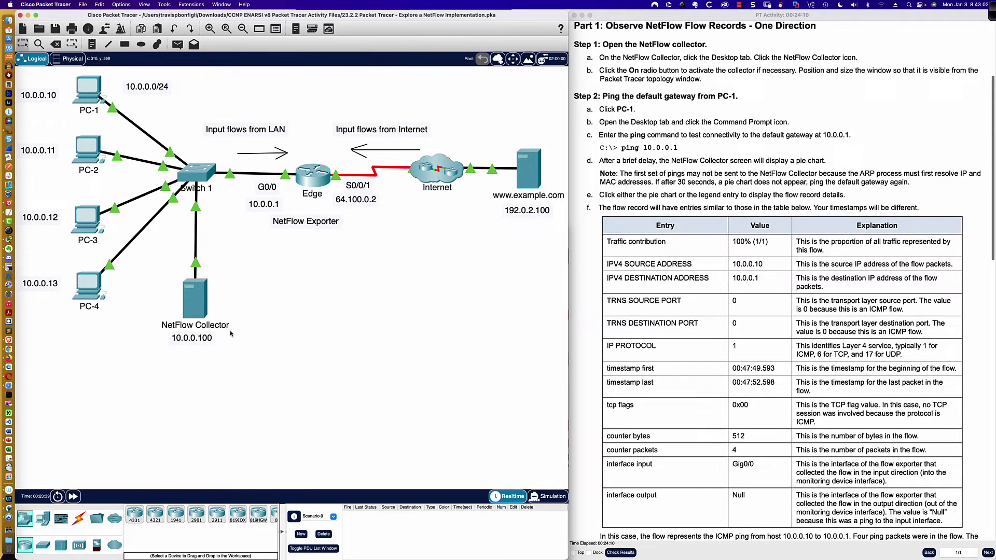
pyautogui.click(186, 304)
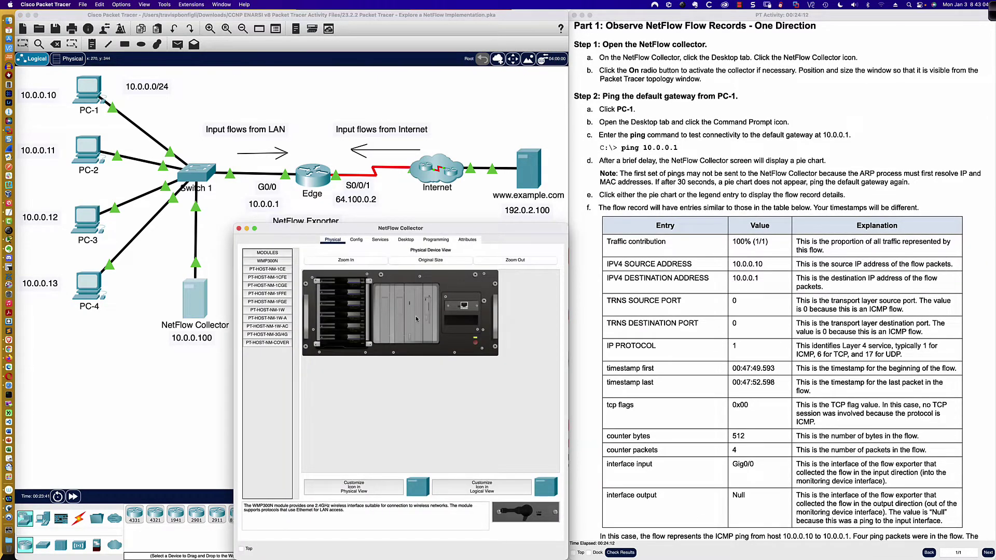
pyautogui.click(408, 240)
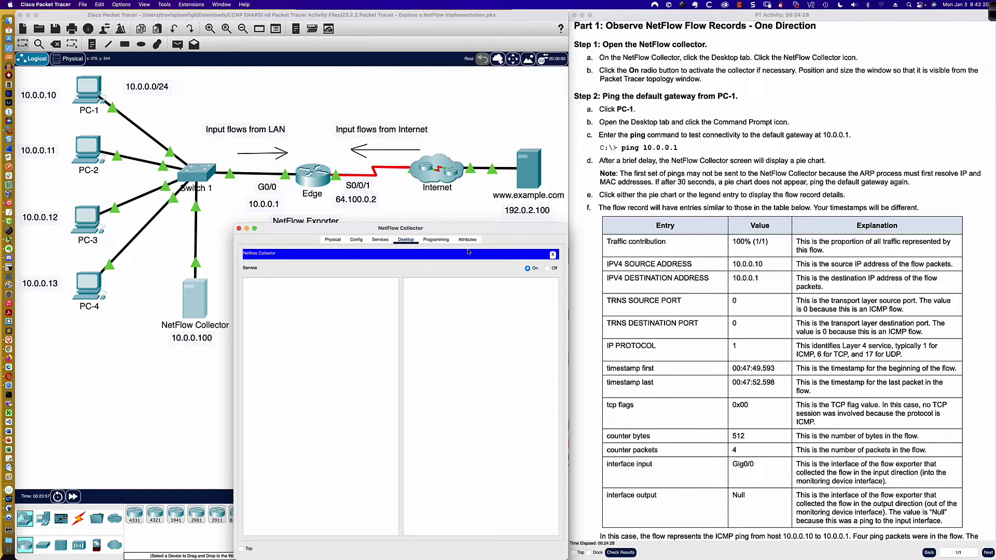
pyautogui.moveTo(280, 228); pyautogui.dragTo(567, 244)
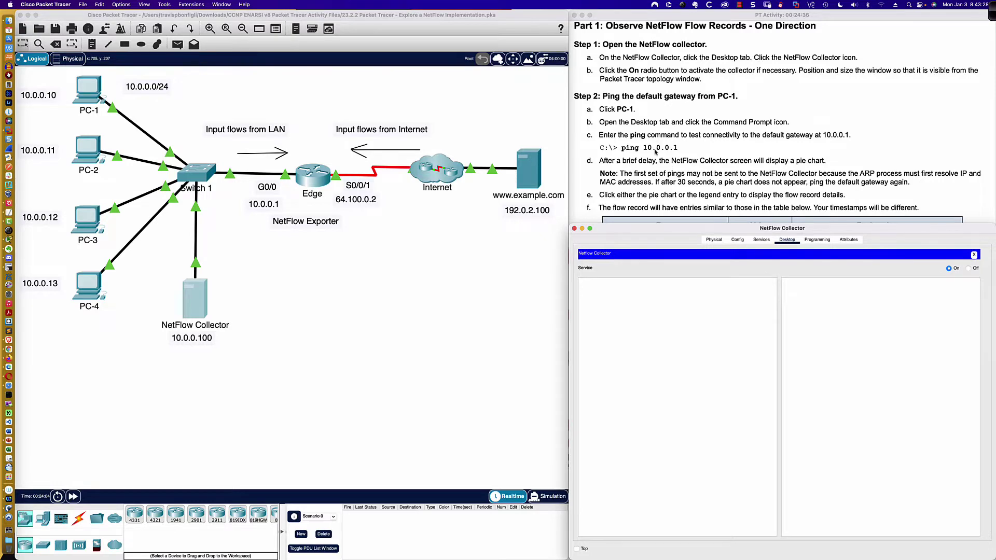
# Open PC-1's device window, position it beside the NetFlow Collector window and enlarge it
pyautogui.scroll(-3, 655, 151)
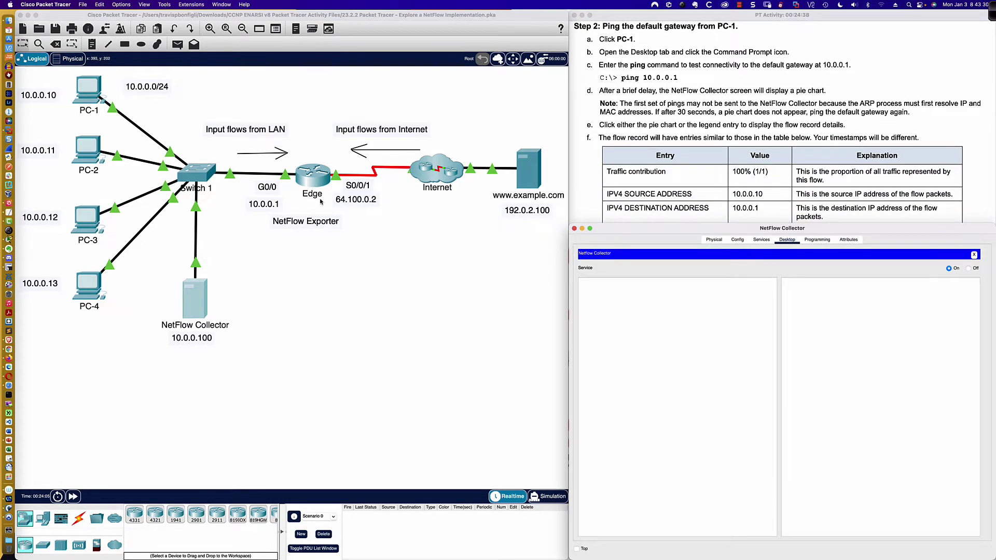
pyautogui.click(89, 89)
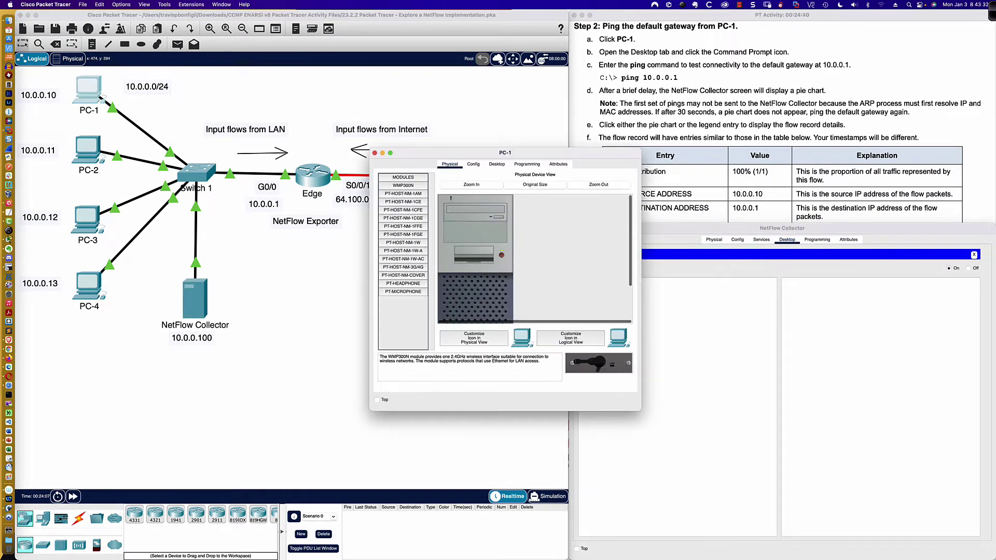
pyautogui.moveTo(425, 157); pyautogui.dragTo(351, 235)
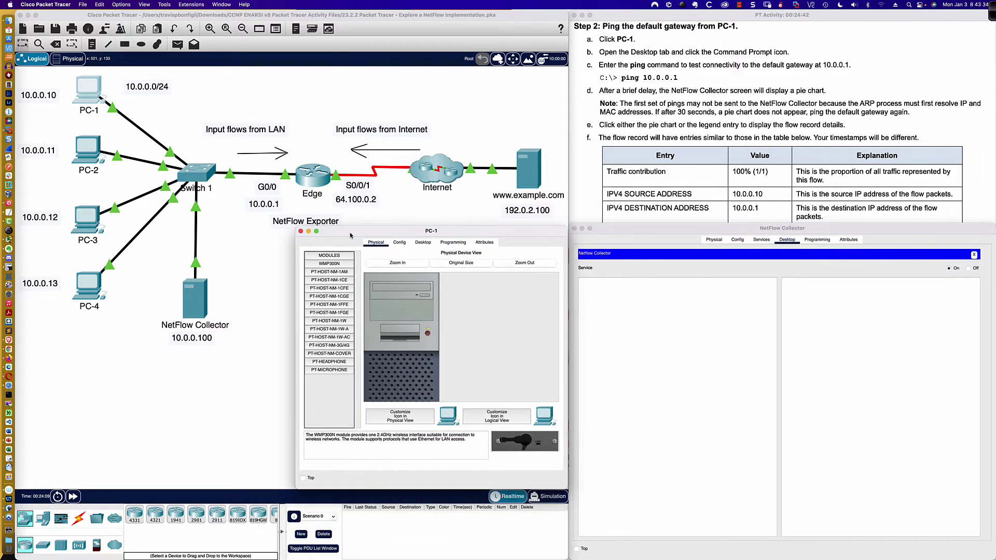
pyautogui.moveTo(296, 488); pyautogui.dragTo(235, 558)
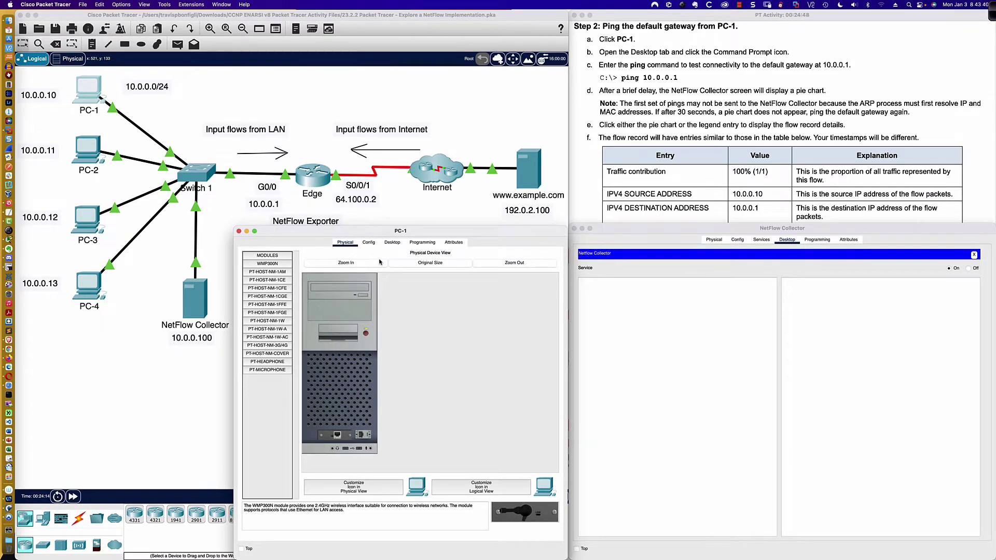
# Ping the default gateway 10.0.0.1 from the Command Prompt of PC-1
pyautogui.click(392, 243)
pyautogui.click(287, 268)
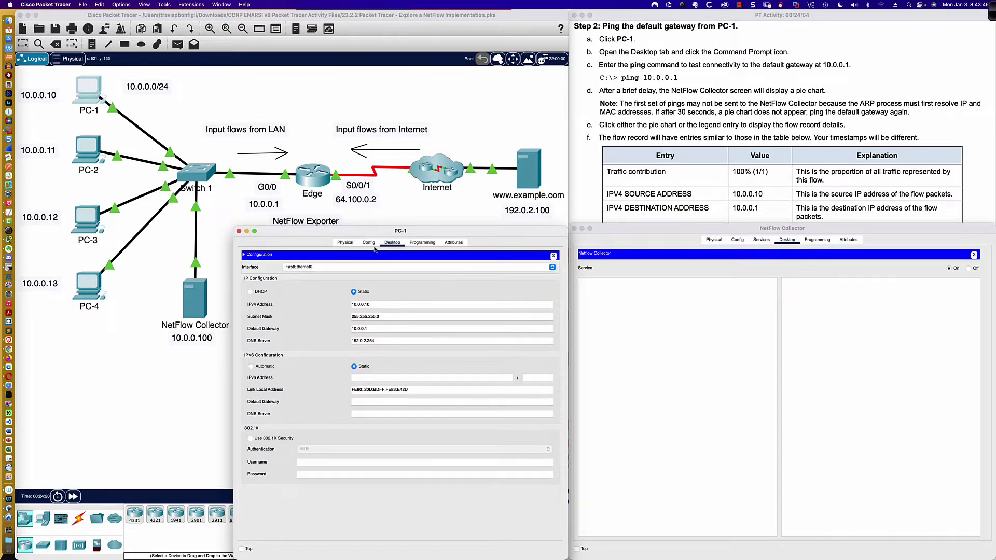
pyautogui.click(553, 256)
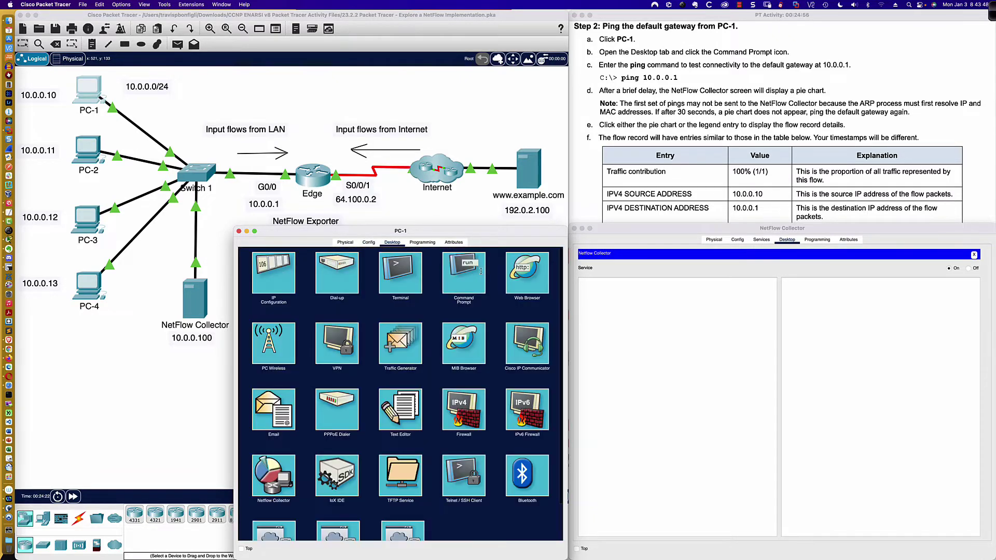
pyautogui.click(464, 274)
pyautogui.write('ping')
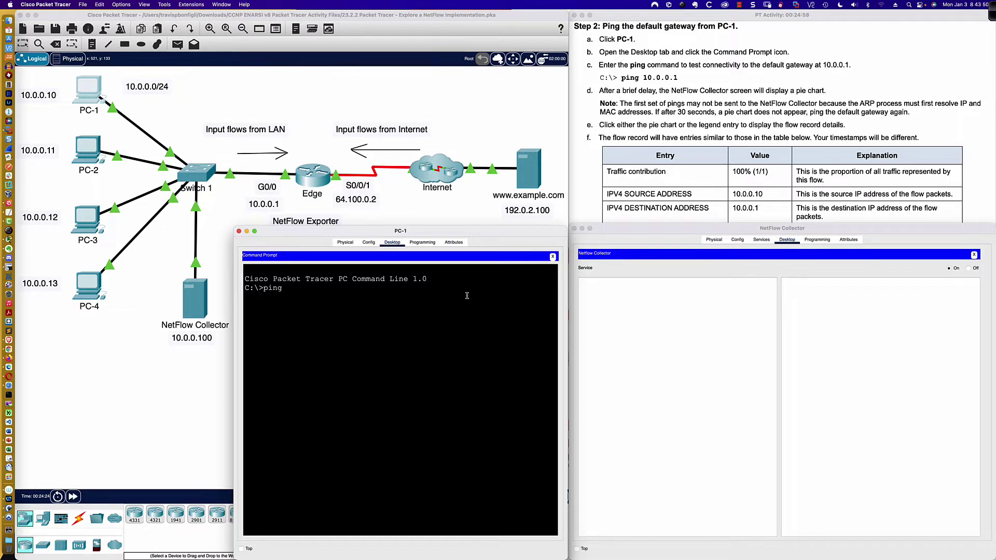
pyautogui.write(' 10.0.0.1')
pyautogui.press('Return')
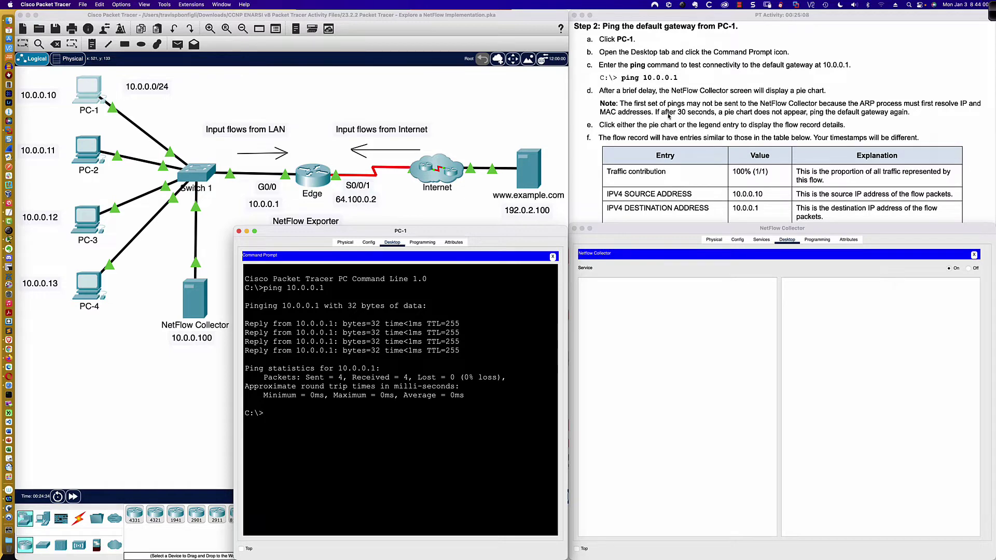
# Read the instructions on the pie chart and flow record entries, and check the NetFlow Collector window
pyautogui.click(609, 97)
pyautogui.moveTo(599, 91); pyautogui.dragTo(779, 91)
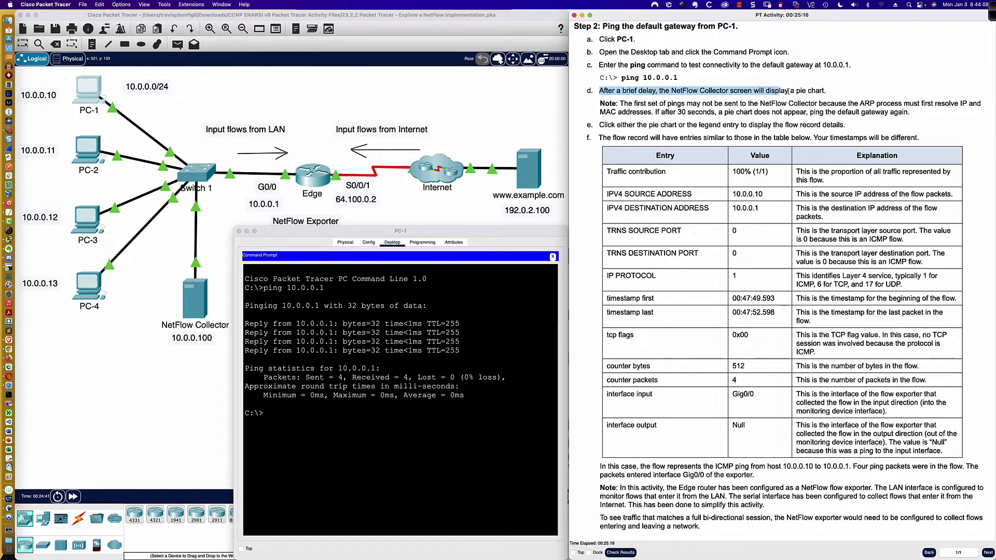
pyautogui.click(698, 103)
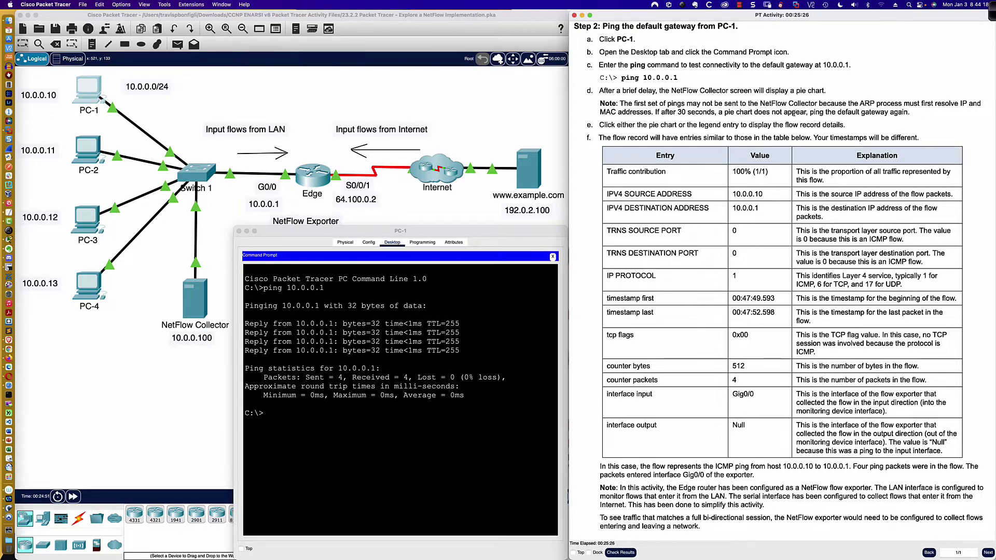
pyautogui.scroll(-5, 802, 113)
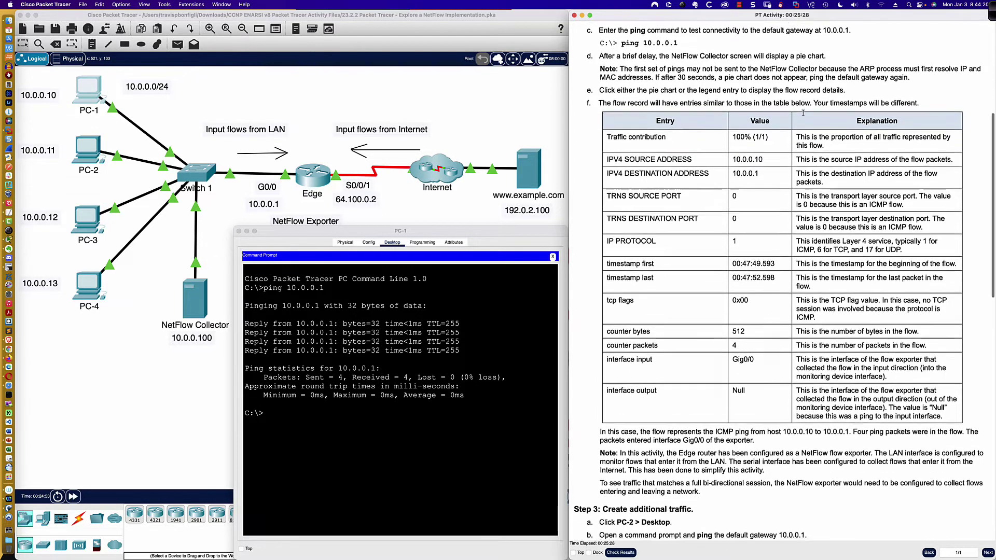
pyautogui.scroll(-1, 803, 115)
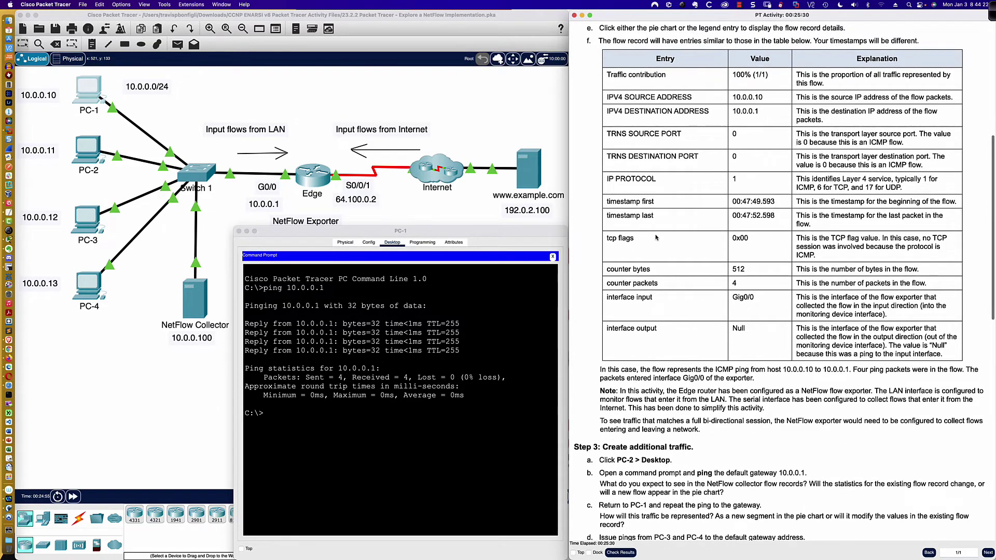
pyautogui.click(194, 299)
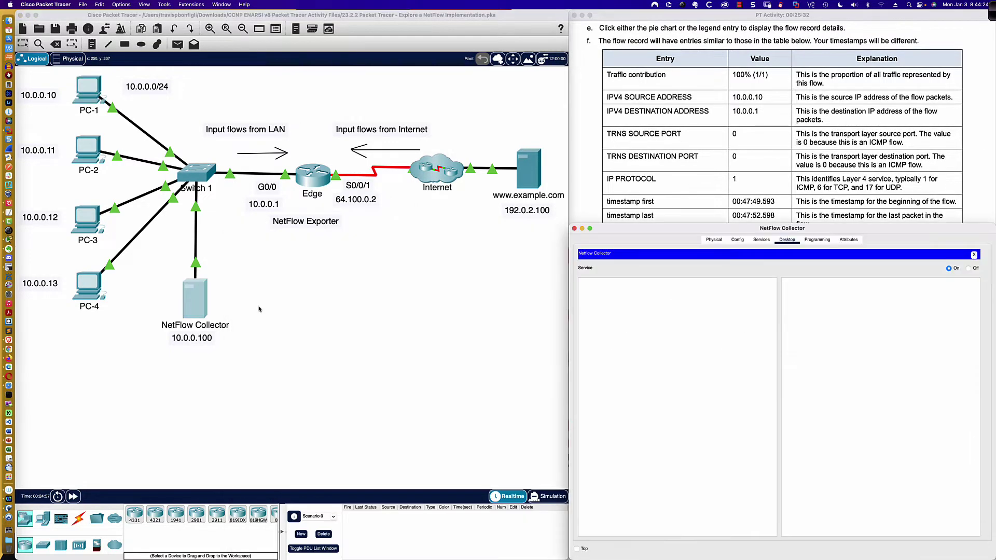
# Repeat the ping to 10.0.0.1 from PC-1 and start a continuous ping with "ping -t 10.0.0.1"
pyautogui.click(88, 89)
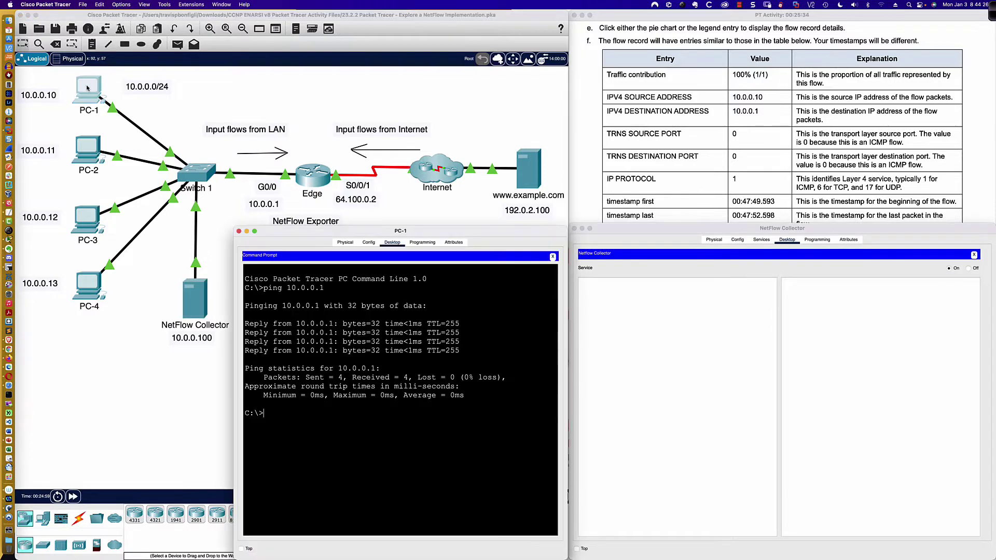
pyautogui.press('Up')
pyautogui.press('Return')
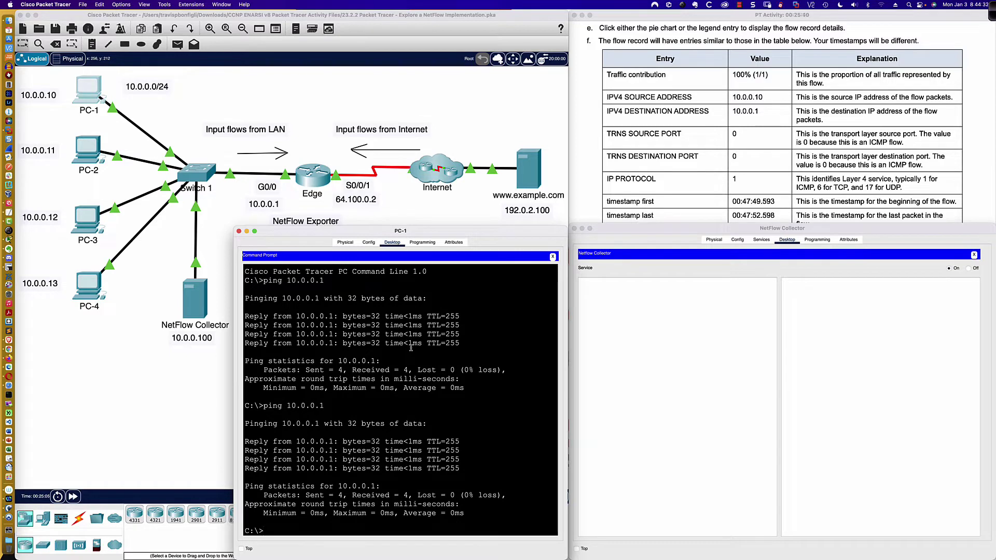
pyautogui.write('ping -t 10.0.0.1')
pyautogui.press('Return')
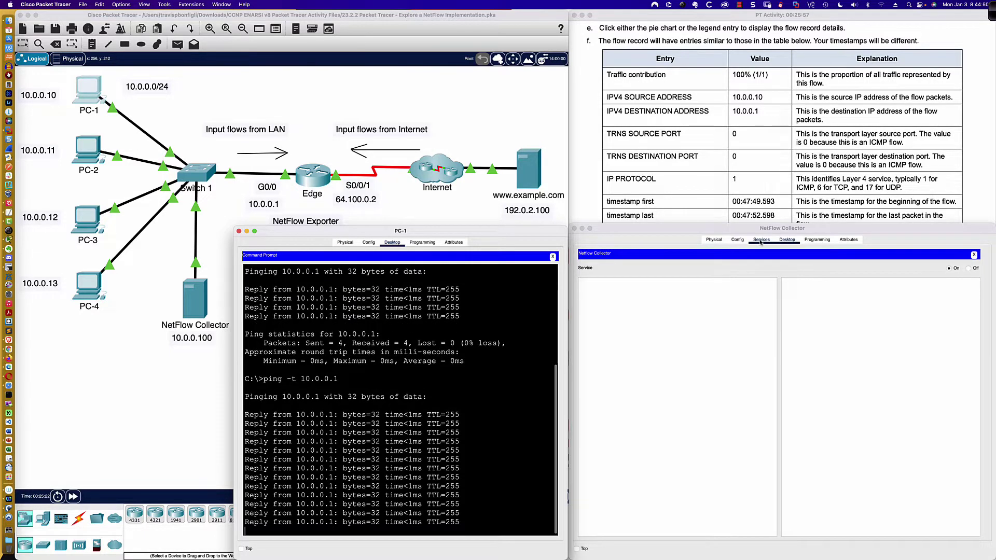
# Turn the NetFlow Collector service off and back on
pyautogui.click(789, 242)
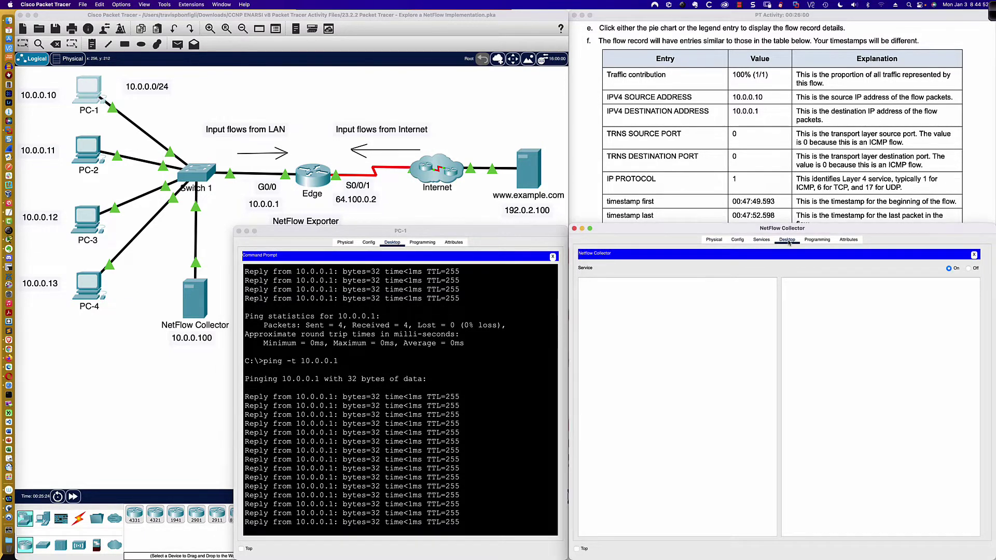
pyautogui.click(968, 268)
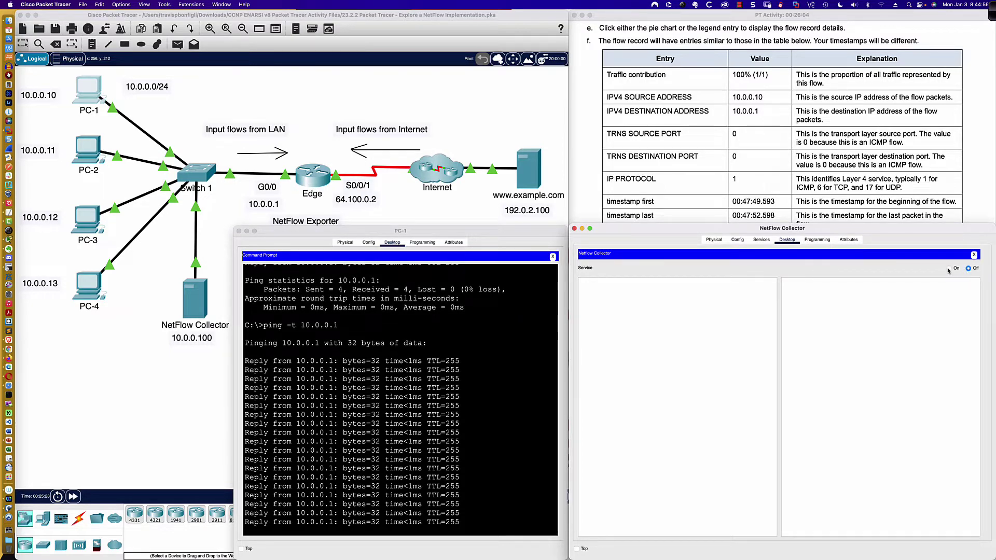
pyautogui.click(948, 269)
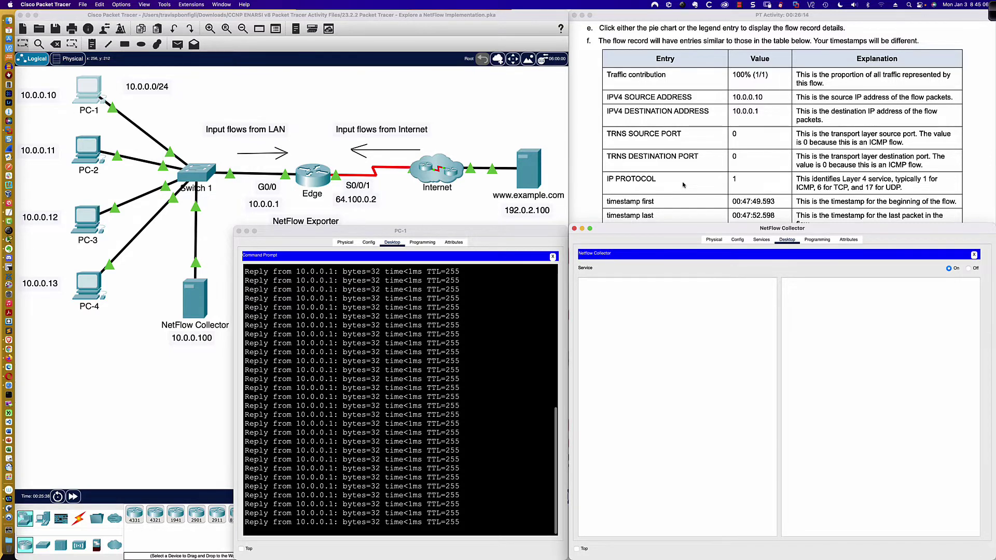
# Review the collector setup instructions, and close and reopen the Netflow Collector application on the server twice
pyautogui.scroll(3, 682, 185)
pyautogui.scroll(5, 683, 185)
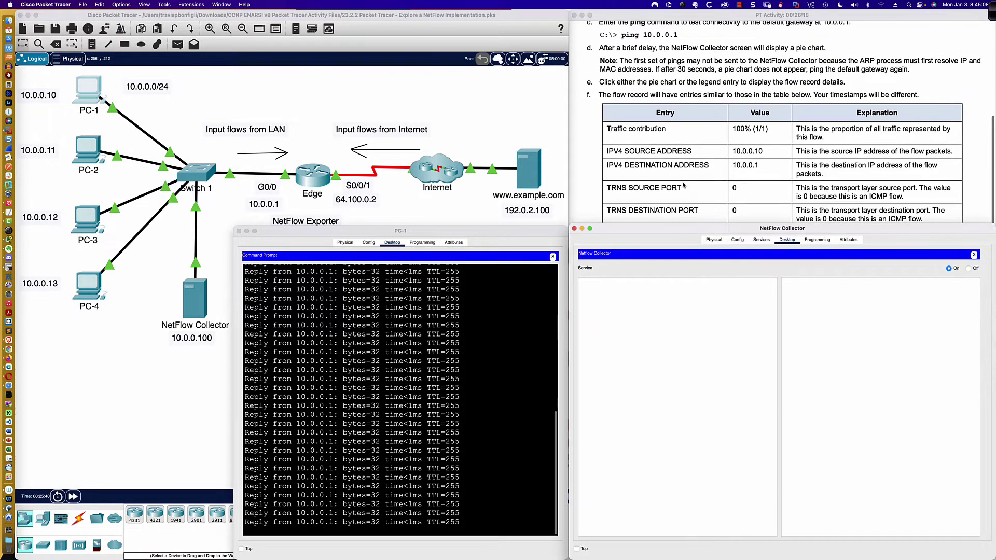
pyautogui.scroll(1, 682, 184)
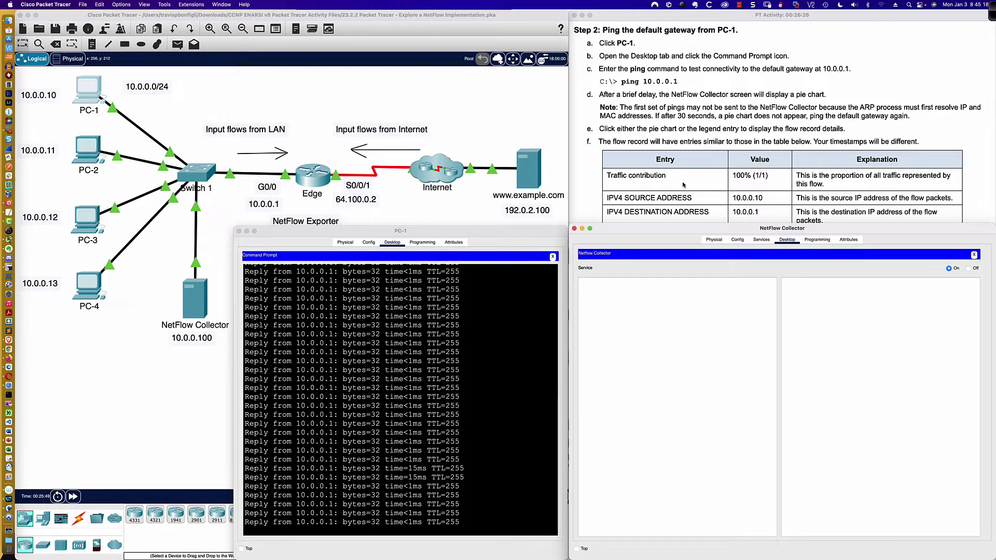
pyautogui.scroll(2, 683, 184)
pyautogui.scroll(1, 682, 184)
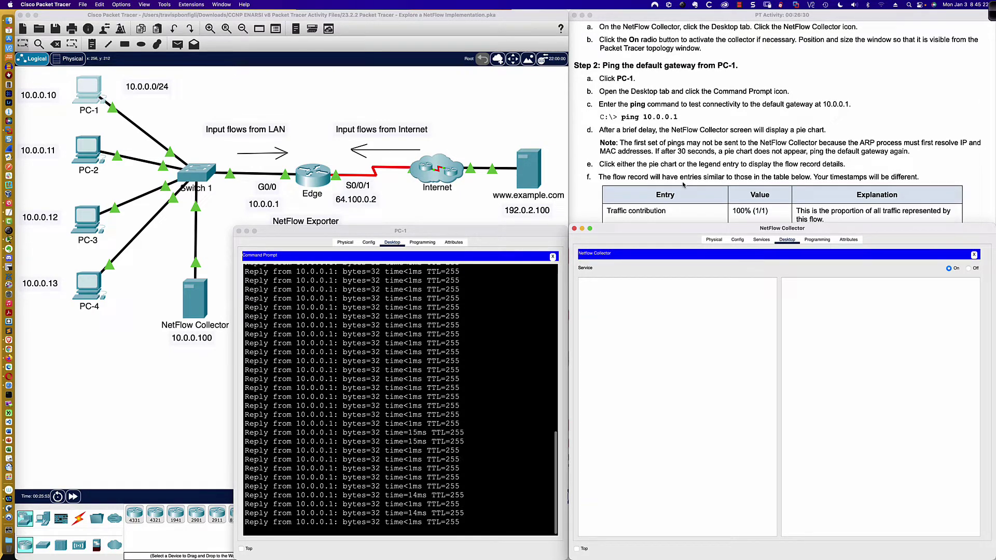
pyautogui.click(973, 255)
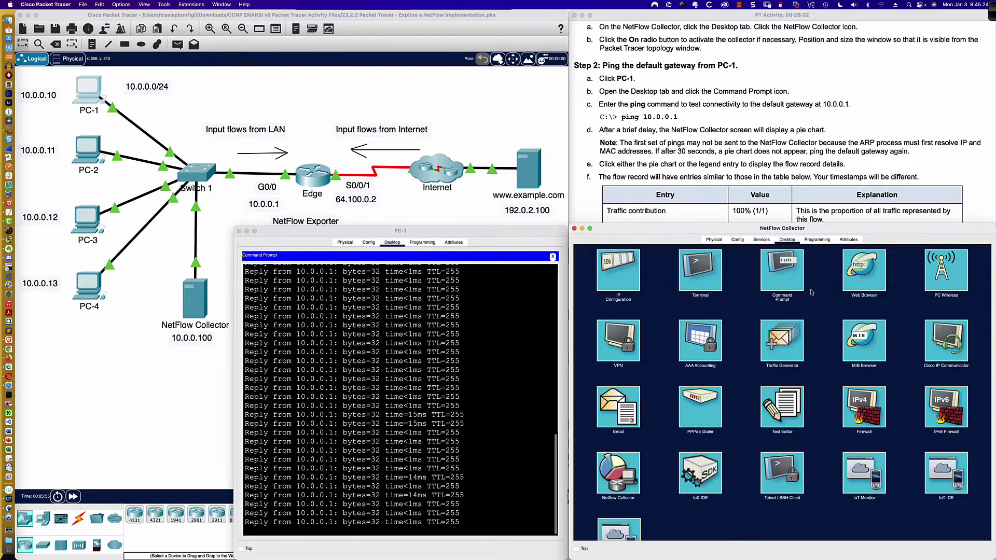
pyautogui.scroll(-1, 656, 417)
pyautogui.click(608, 459)
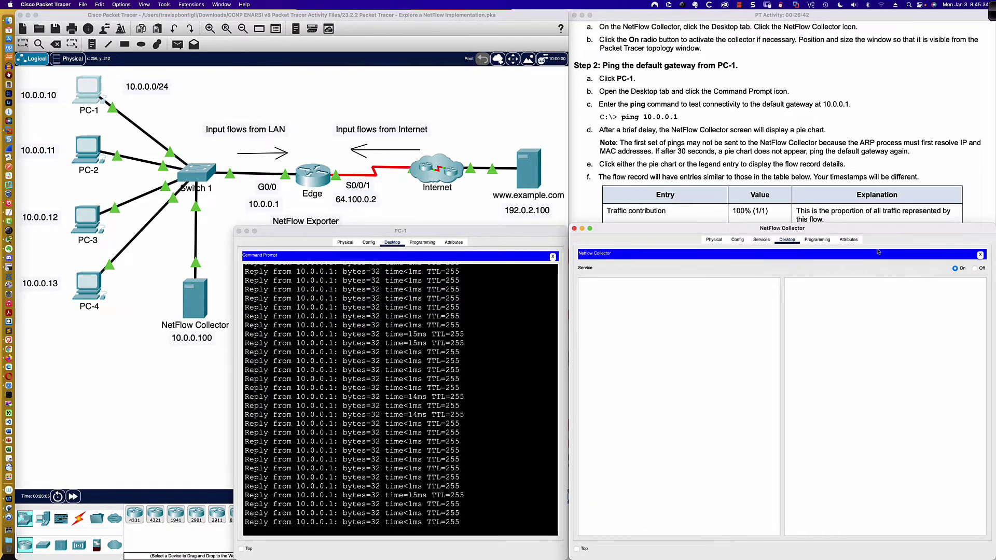
pyautogui.click(980, 256)
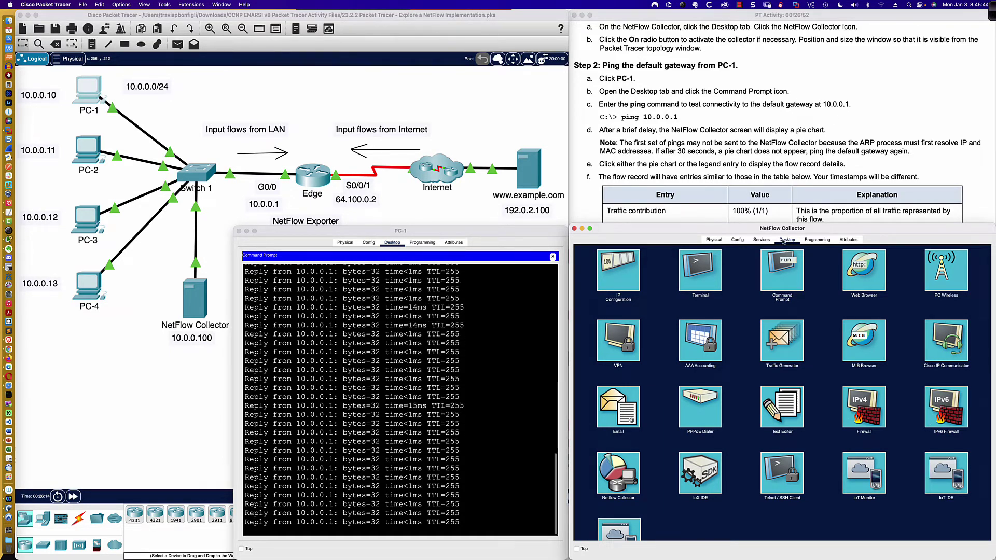
pyautogui.click(608, 472)
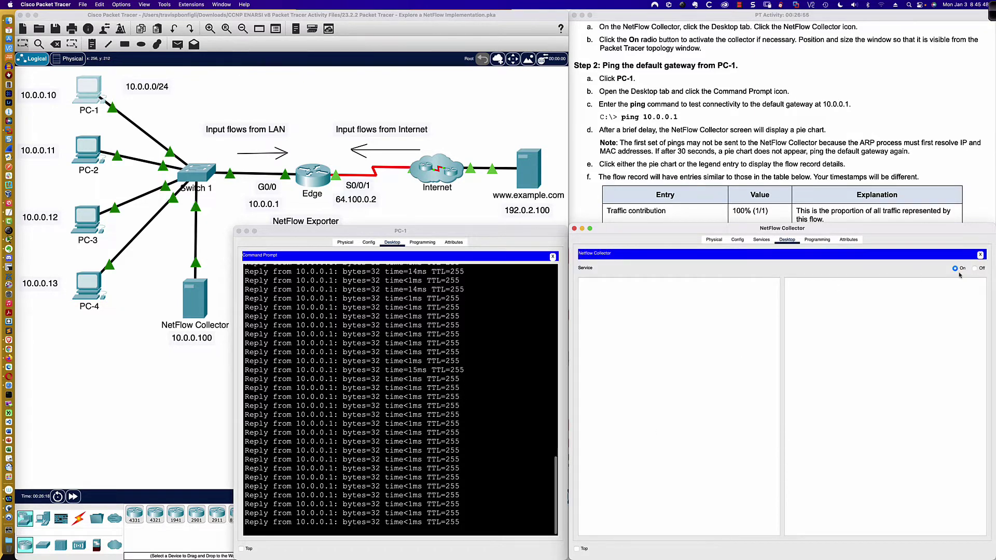
# Stop the continuous ping running in PC-1's Command Prompt
pyautogui.click(491, 378)
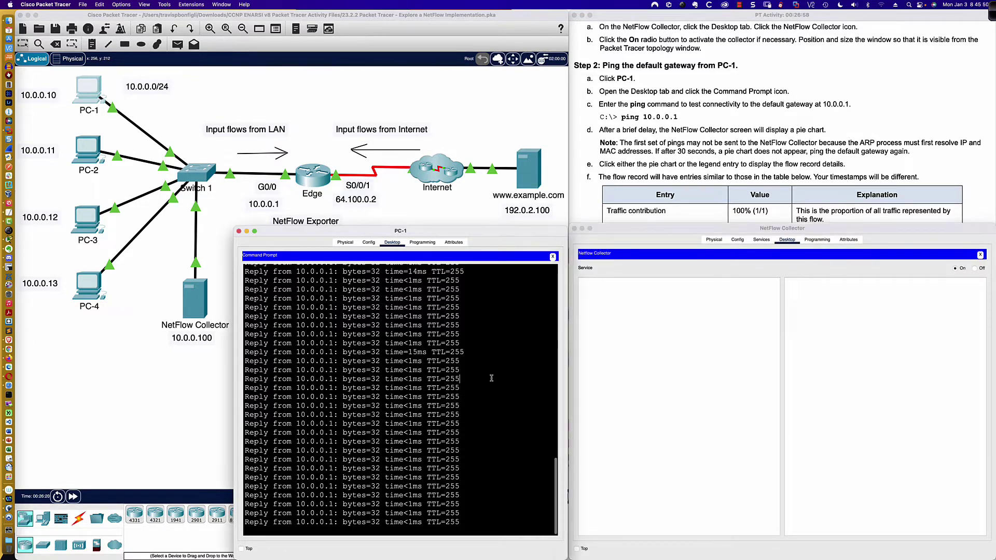
pyautogui.hotkey('ctrl', 'c')
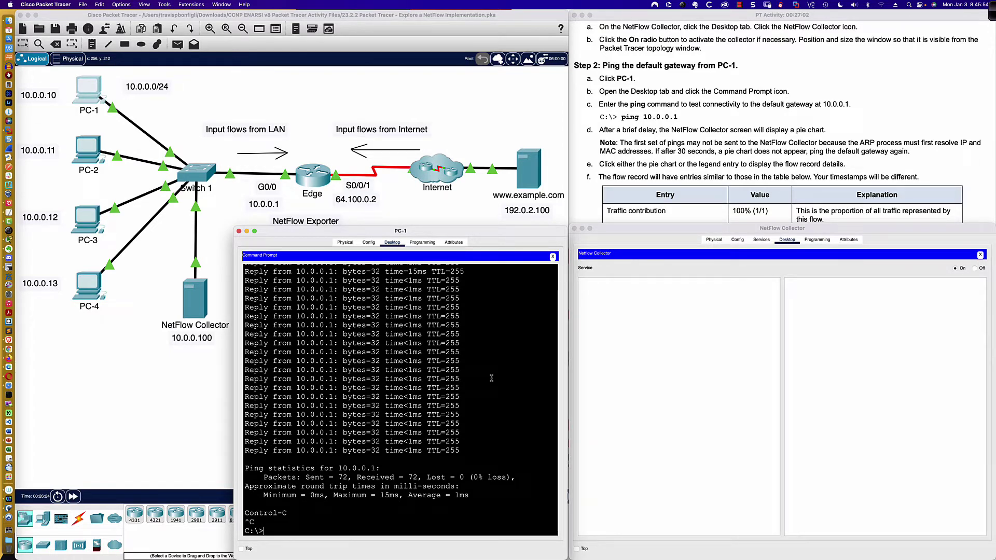
# Read the activity's Step 2 instructions and the table explaining the expected flow record entries
pyautogui.click(818, 305)
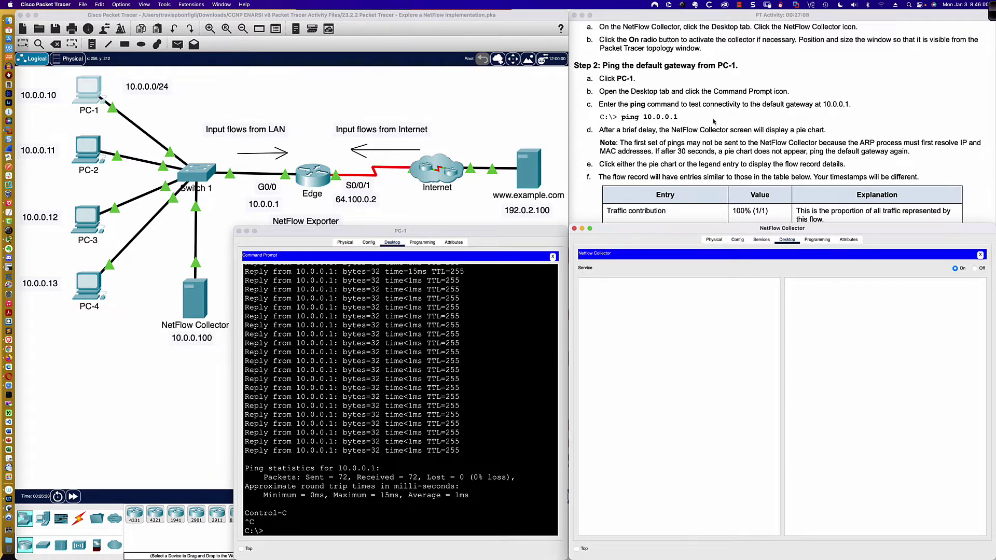
pyautogui.scroll(-2, 713, 121)
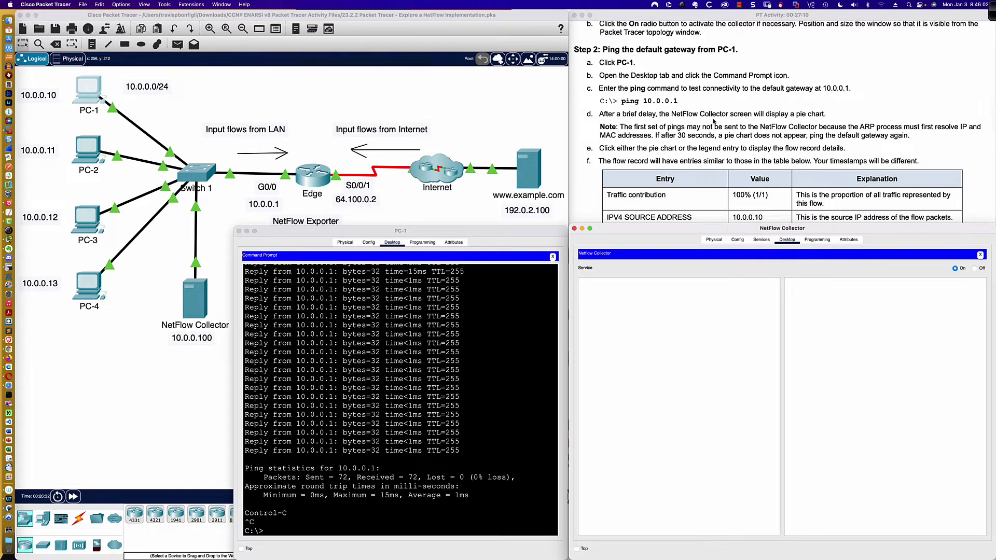
pyautogui.scroll(-3, 713, 122)
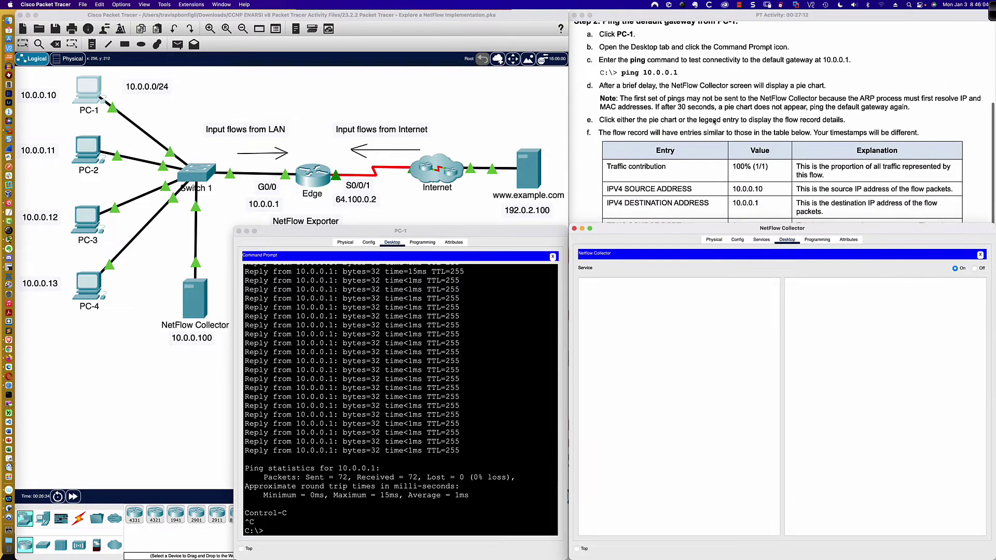
pyautogui.scroll(-4, 713, 122)
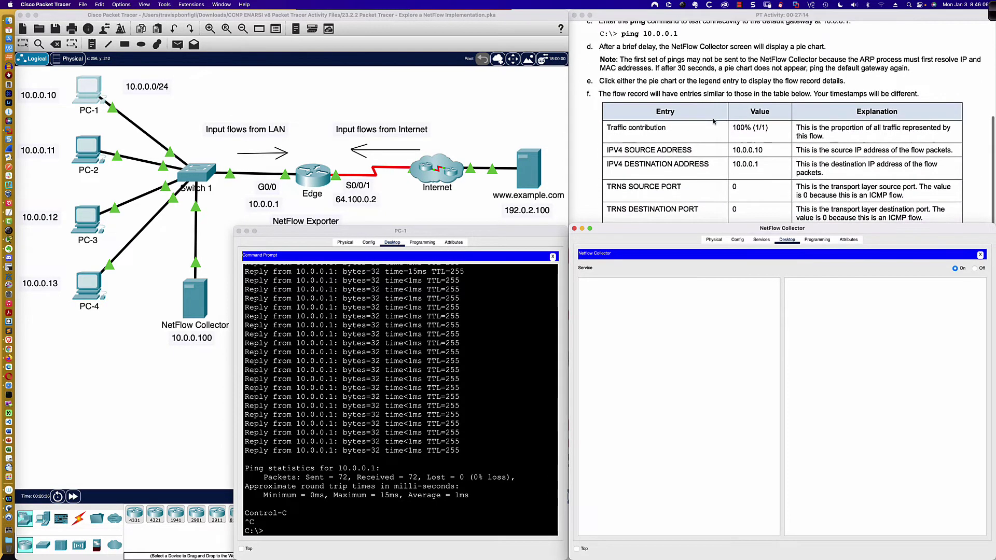
pyautogui.scroll(-1, 713, 121)
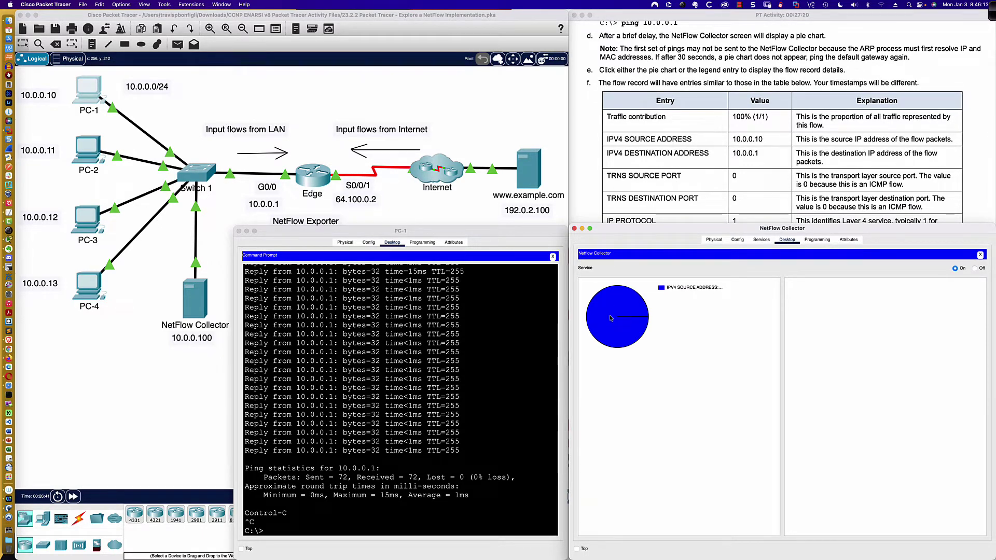
pyautogui.scroll(-3, 632, 145)
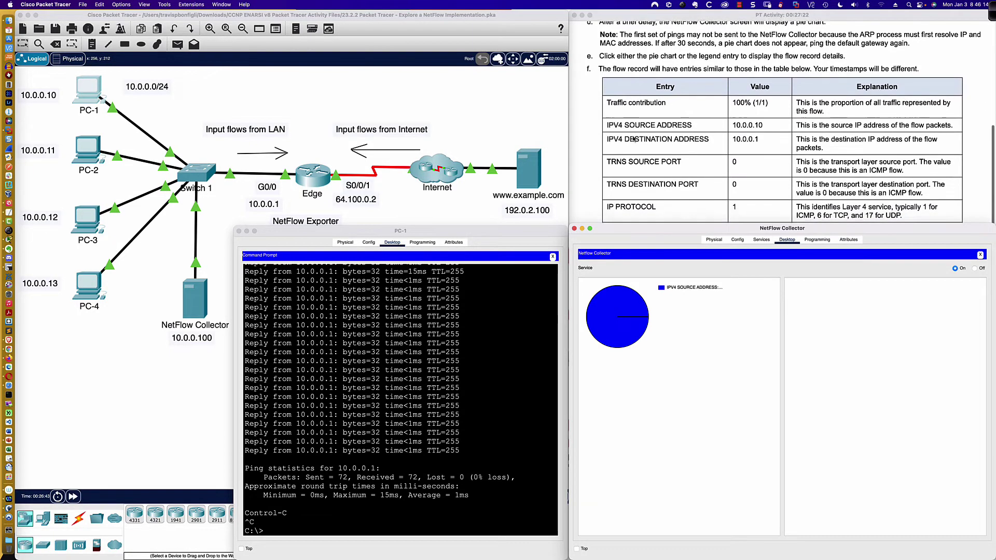
pyautogui.scroll(-1, 632, 139)
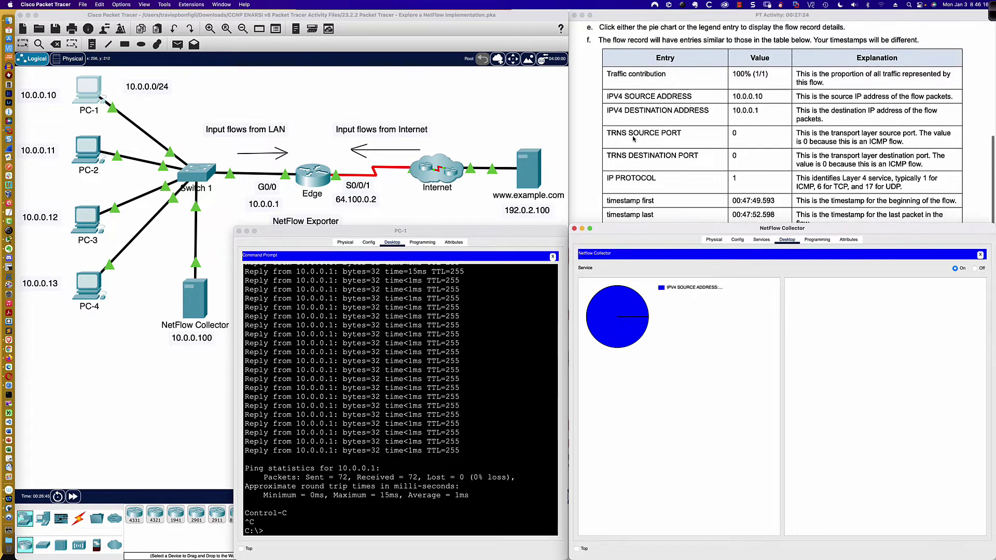
# Display the pie chart's flow record details in the NetFlow Collector and examine the flow information, byte counter and interface entries
pyautogui.click(597, 315)
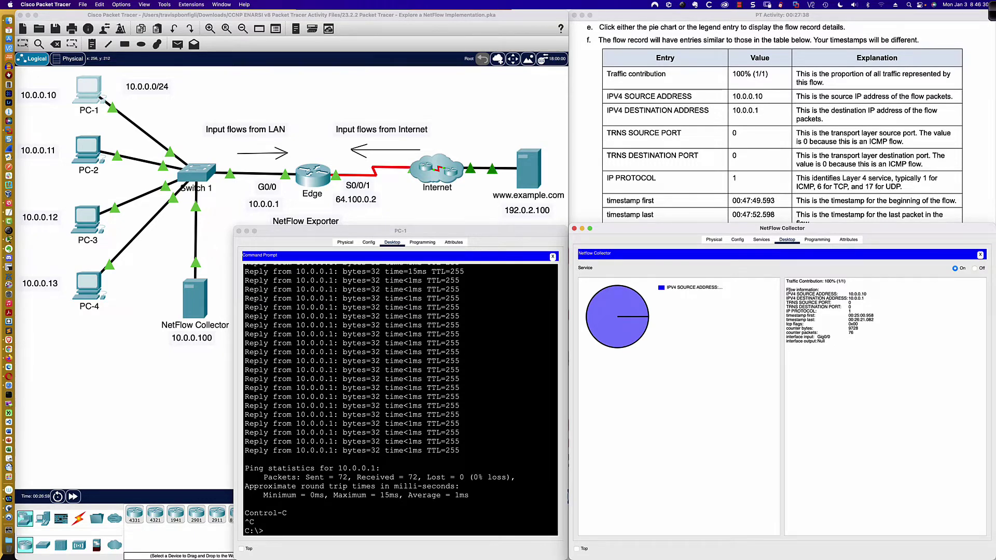
pyautogui.moveTo(786, 290); pyautogui.dragTo(818, 291)
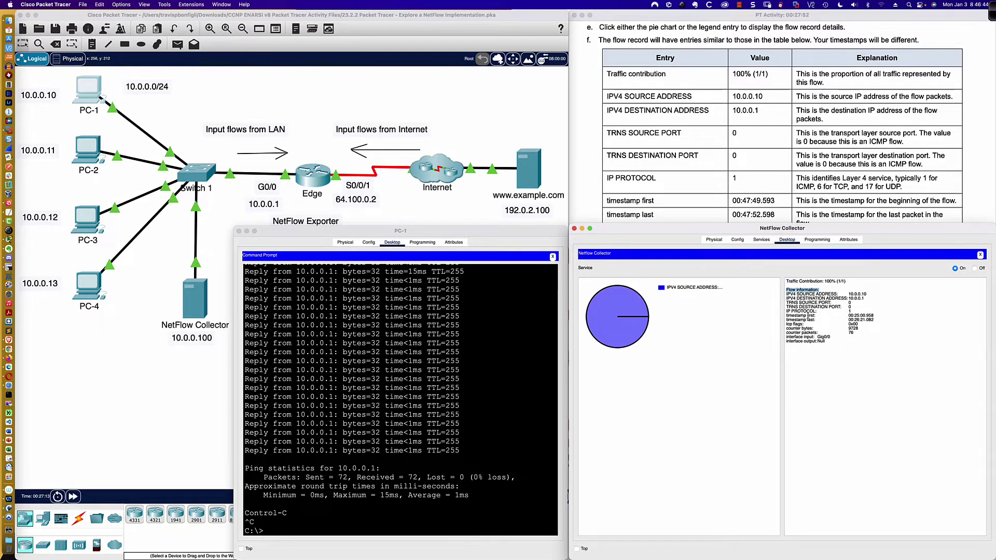
pyautogui.moveTo(847, 315); pyautogui.dragTo(787, 328)
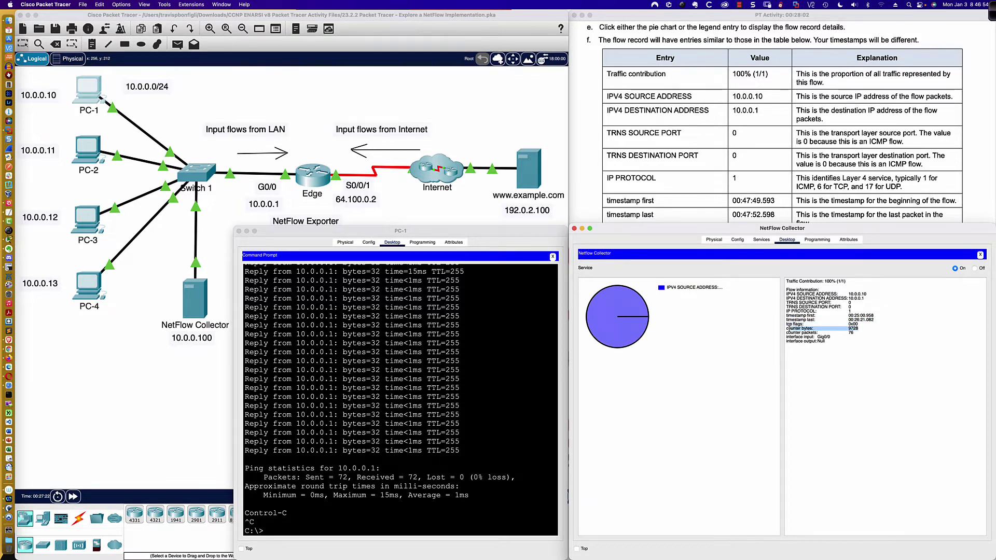
pyautogui.moveTo(854, 335); pyautogui.dragTo(788, 342)
pyautogui.click(821, 341)
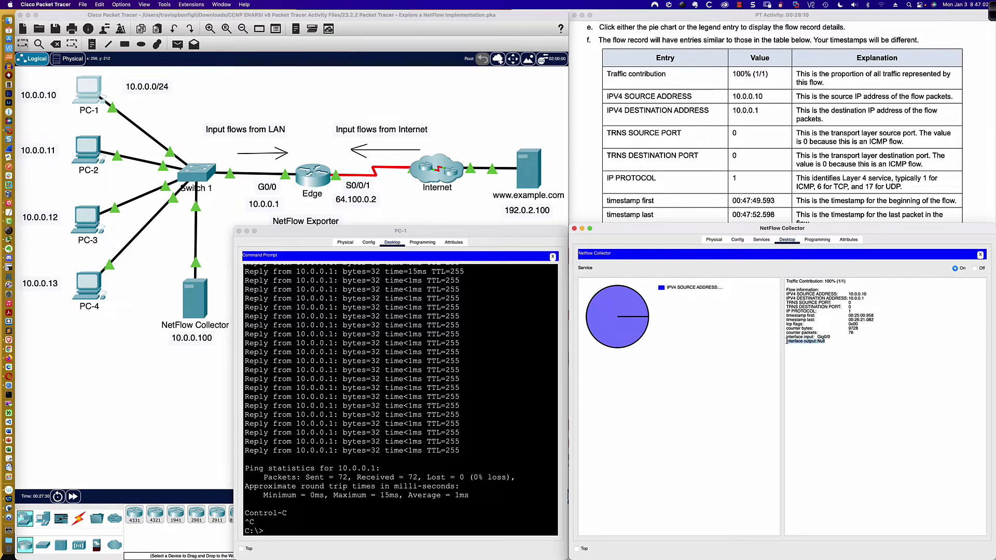
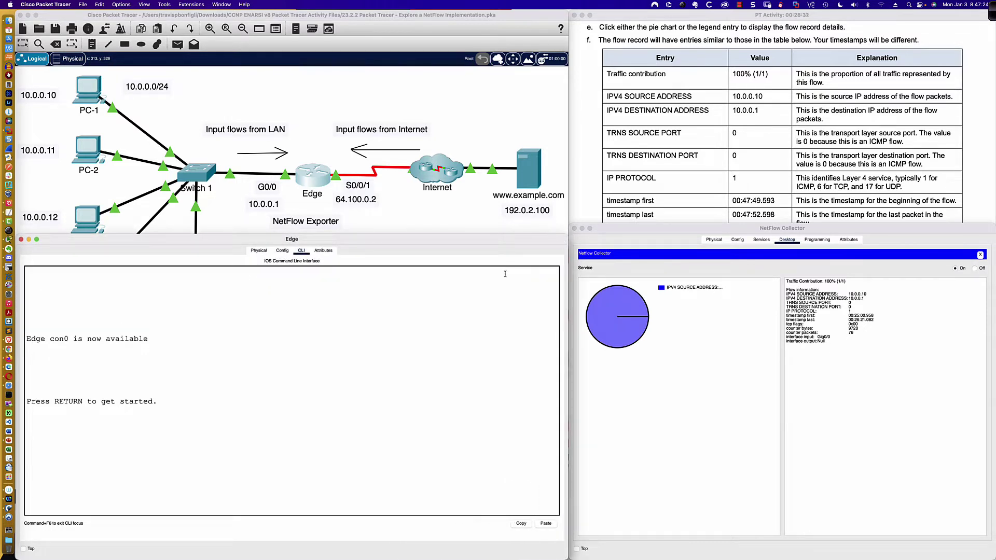
# Enter privileged EXEC mode on the Edge router's command line and display its running configuration with "sh run"
pyautogui.press('Return')
pyautogui.press('Return')
pyautogui.press('Return')
pyautogui.write('en')
pyautogui.press('Return')
pyautogui.write('sh run')
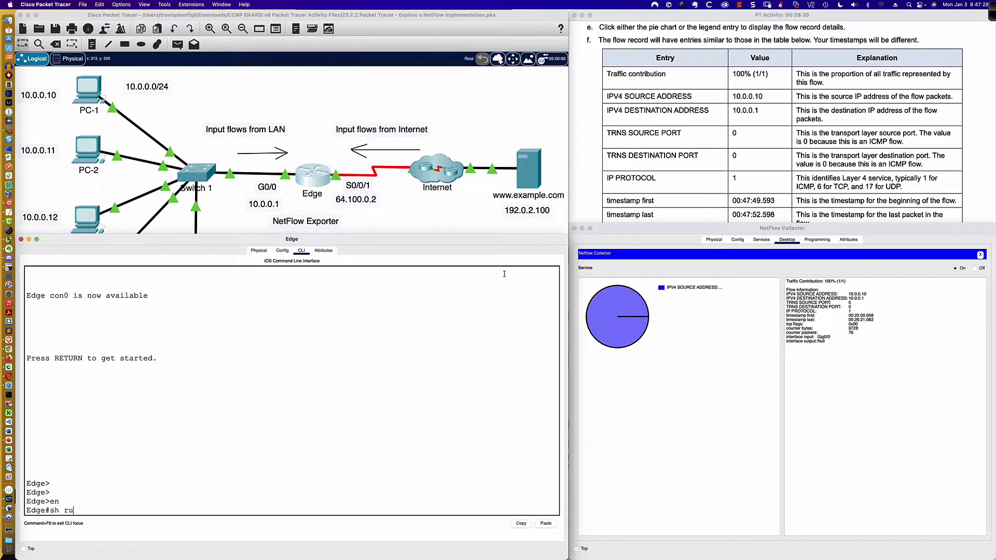
pyautogui.press('Return')
# Examine the flow exporter myflowEx in Edge's running configuration, comparing its destination with the collector's address in the topology and checking its transport setting
pyautogui.press('Return')
pyautogui.press('Return')
pyautogui.press('Return')
pyautogui.press('Return')
pyautogui.press('Return')
pyautogui.press('Return')
pyautogui.press('Return')
pyautogui.press('Return')
pyautogui.press('Return')
pyautogui.press('Return')
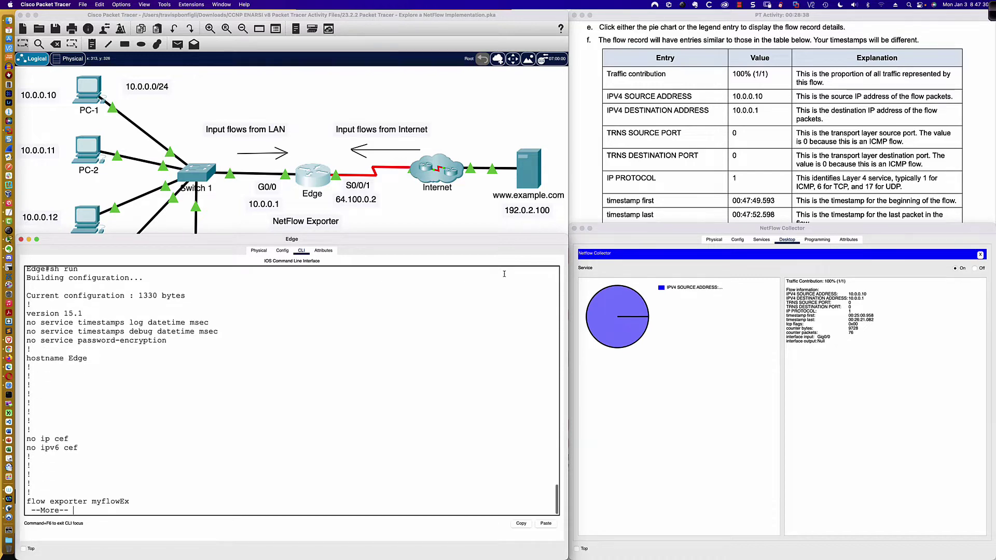
pyautogui.press('Return')
pyautogui.press('Return')
pyautogui.press('Return')
pyautogui.press('Return')
pyautogui.press('Return')
pyautogui.press('Return')
pyautogui.press('Return')
pyautogui.press('Return')
pyautogui.press('Return')
pyautogui.press('Return')
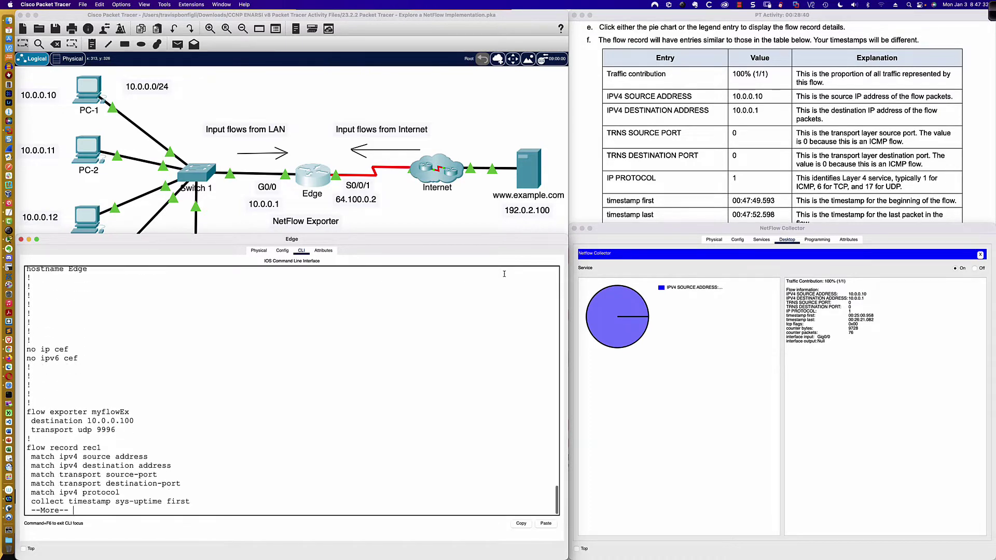
pyautogui.press('Return')
pyautogui.press('Return')
pyautogui.press('Return')
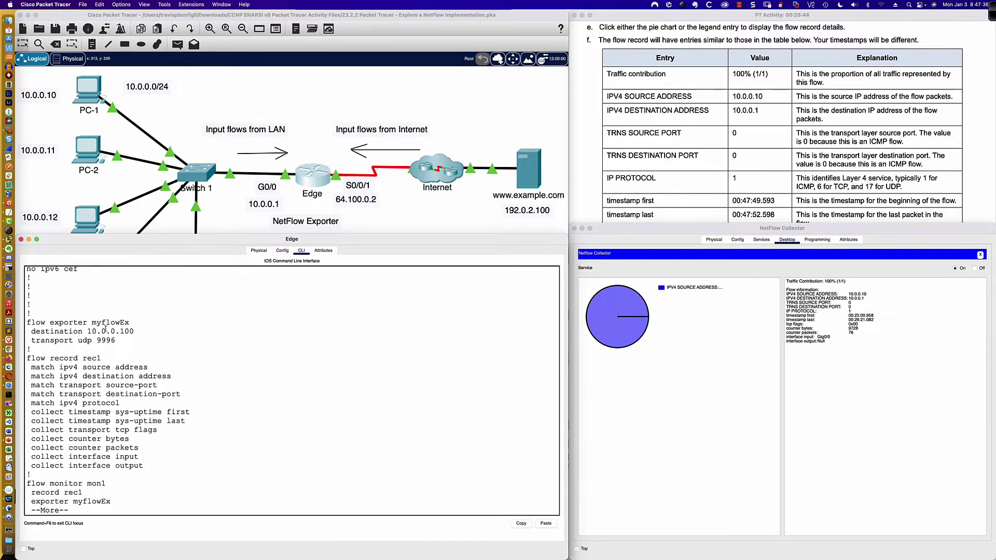
pyautogui.moveTo(27, 323); pyautogui.dragTo(129, 323)
pyautogui.click(121, 323)
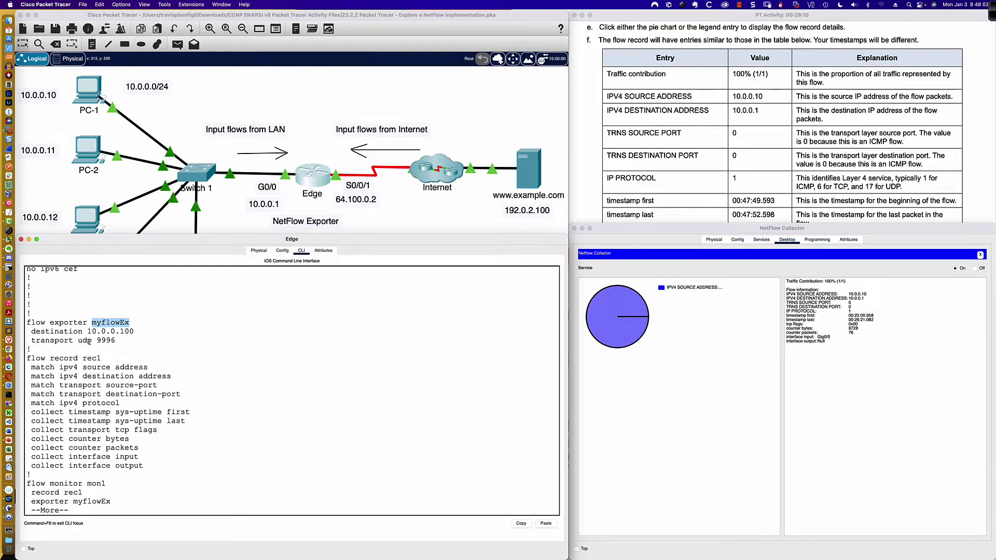
pyautogui.moveTo(33, 332); pyautogui.dragTo(137, 332)
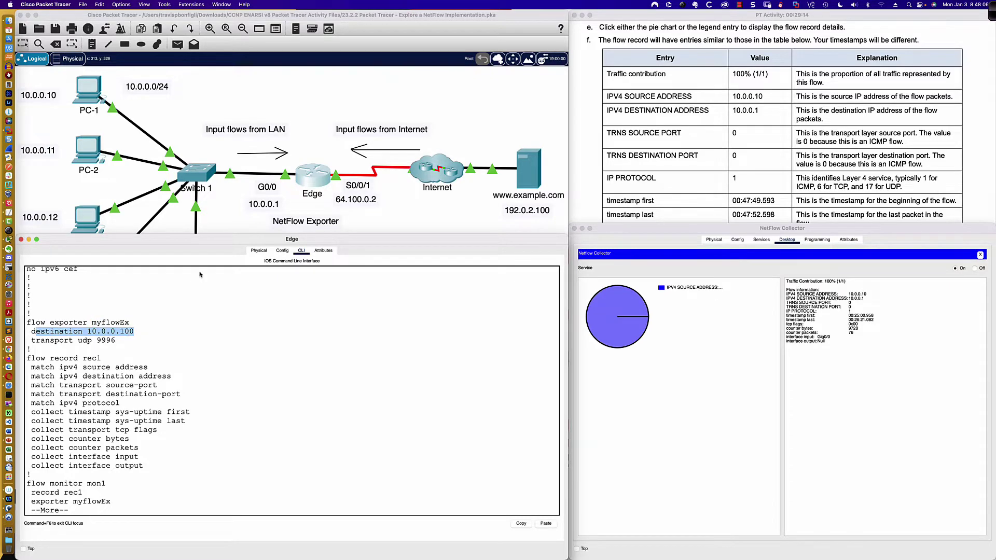
pyautogui.click(228, 221)
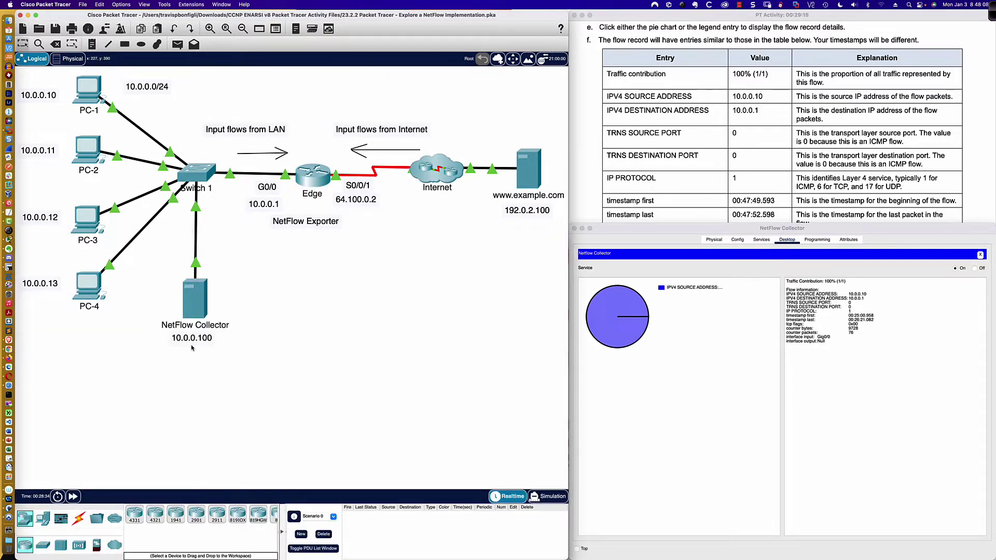
pyautogui.click(317, 180)
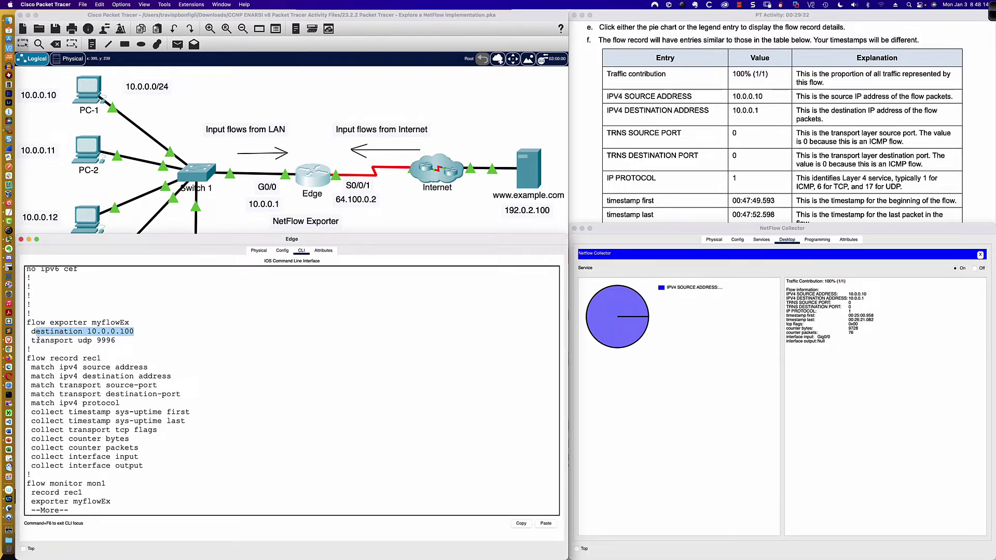
pyautogui.moveTo(30, 331); pyautogui.dragTo(135, 331)
pyautogui.moveTo(31, 341); pyautogui.dragTo(117, 340)
pyautogui.scroll(-1, 138, 353)
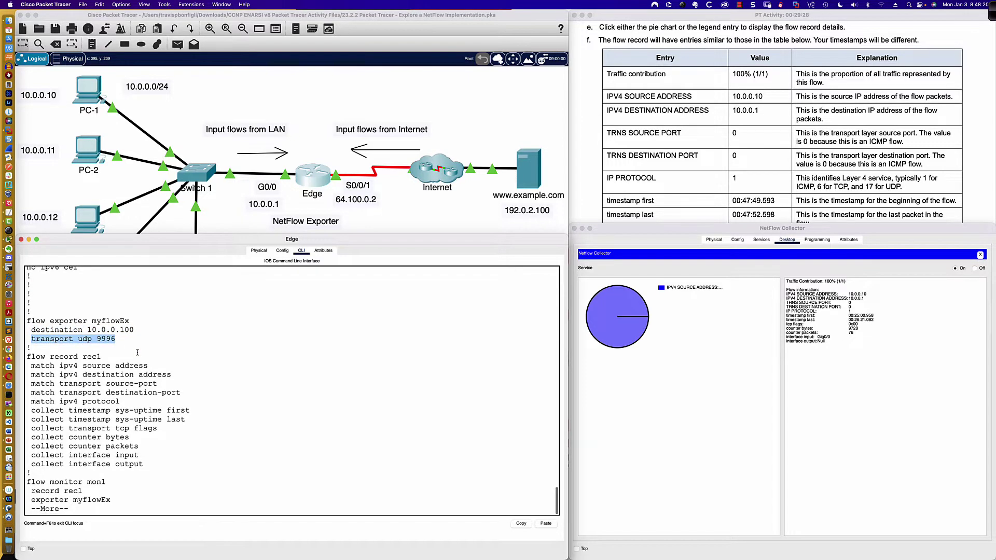
# Examine the match and collect statements of the flow record rec1 in Edge's running configuration
pyautogui.press('Return')
pyautogui.press('Return')
pyautogui.press('Return')
pyautogui.press('Return')
pyautogui.press('Return')
pyautogui.press('Return')
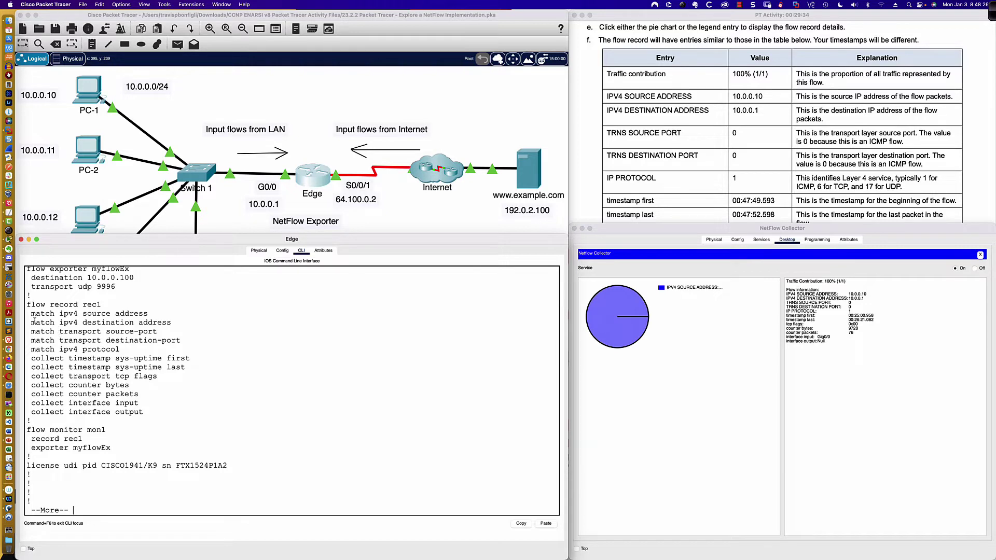
pyautogui.moveTo(31, 314); pyautogui.dragTo(181, 348)
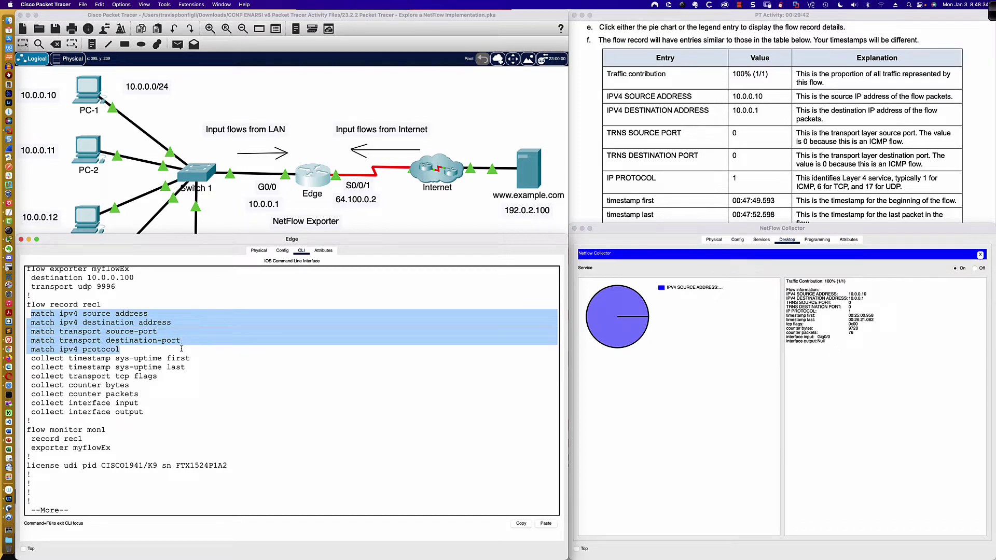
pyautogui.moveTo(181, 349); pyautogui.dragTo(192, 410)
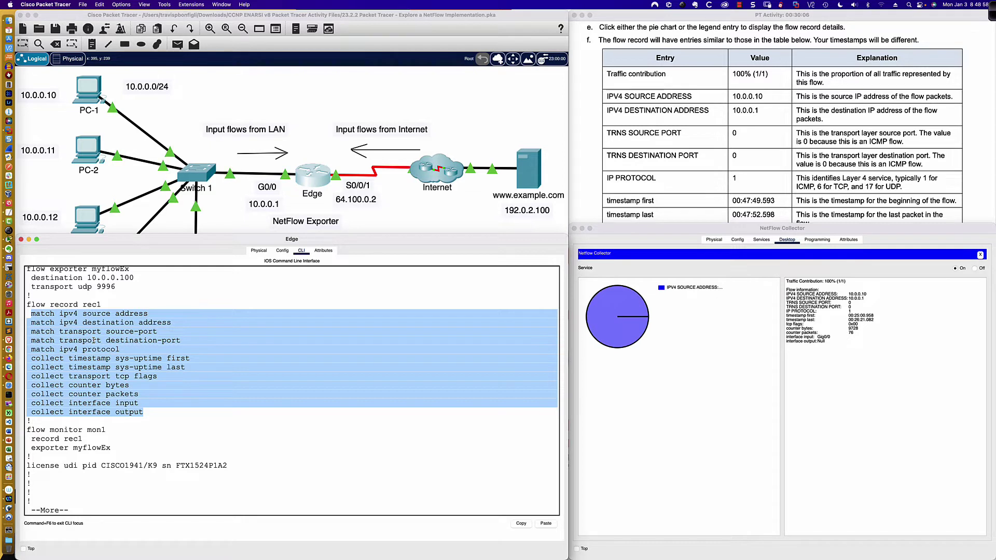
pyautogui.click(31, 304)
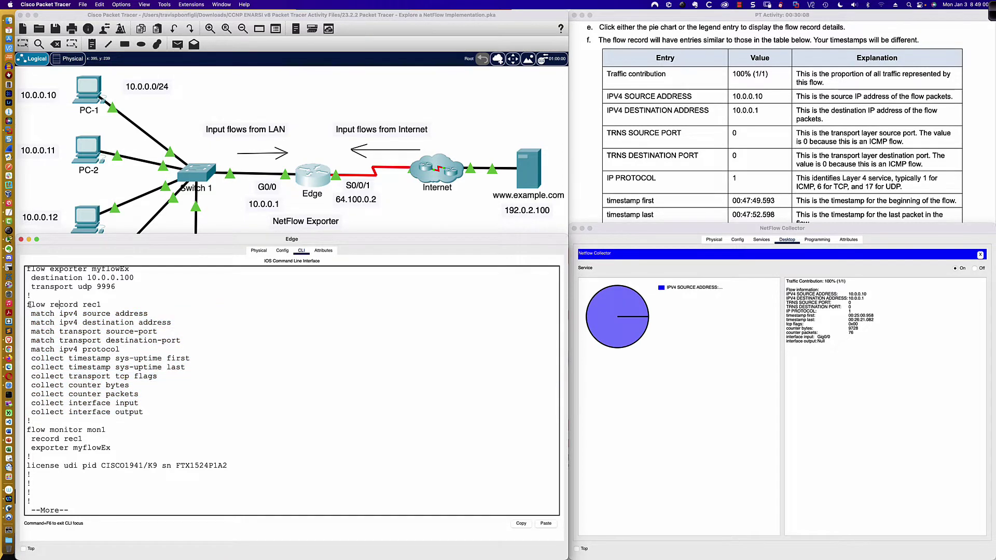
pyautogui.moveTo(26, 304); pyautogui.dragTo(101, 305)
pyautogui.moveTo(27, 311); pyautogui.dragTo(148, 409)
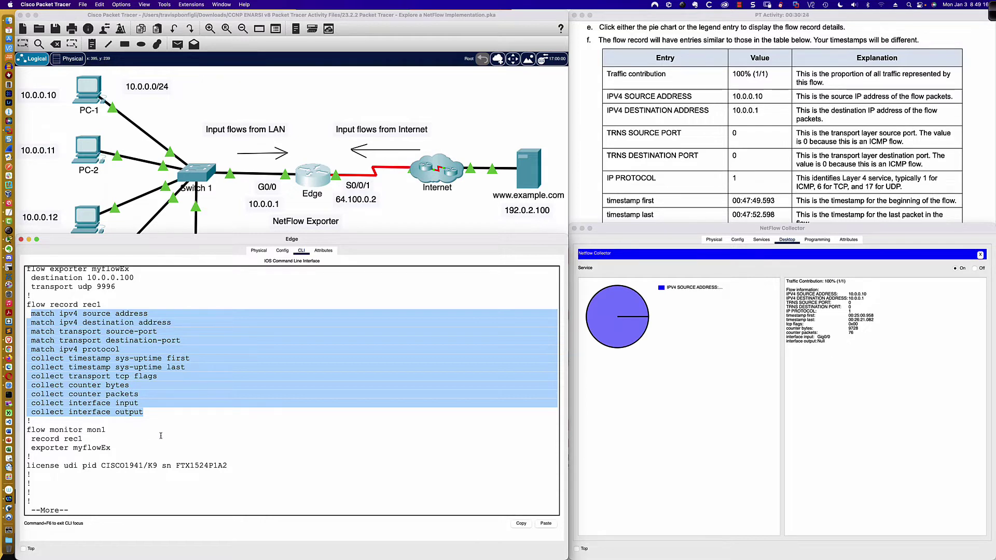
# Examine how the flow monitor mon1 references the flow record and the flow exporter
pyautogui.click(96, 430)
pyautogui.moveTo(87, 430); pyautogui.dragTo(107, 430)
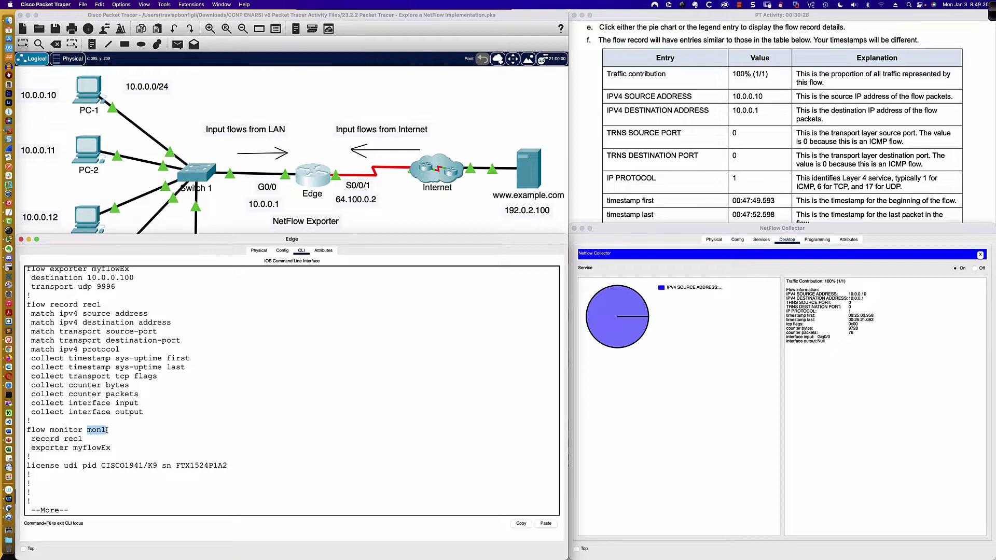
pyautogui.moveTo(31, 439); pyautogui.dragTo(81, 439)
pyautogui.moveTo(51, 305); pyautogui.dragTo(103, 305)
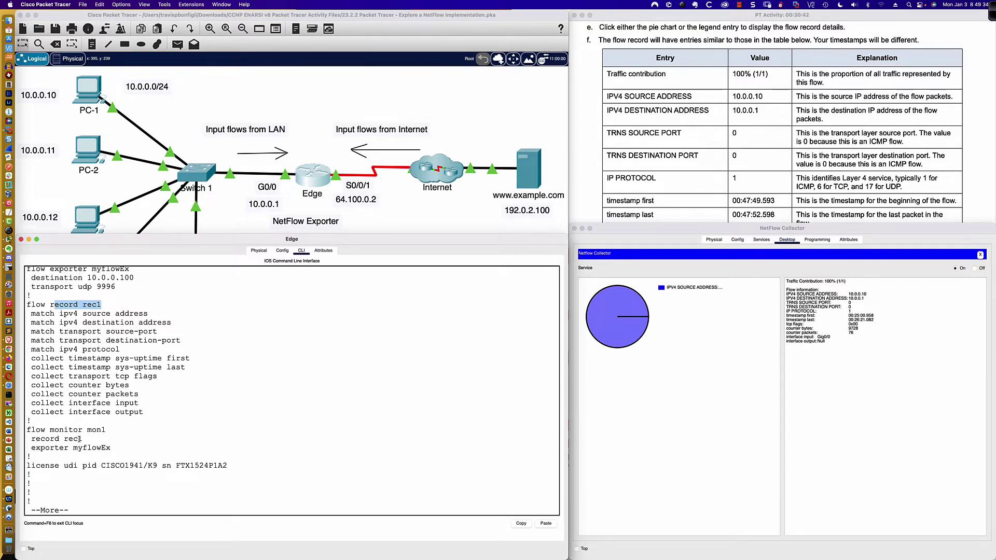
pyautogui.click(113, 448)
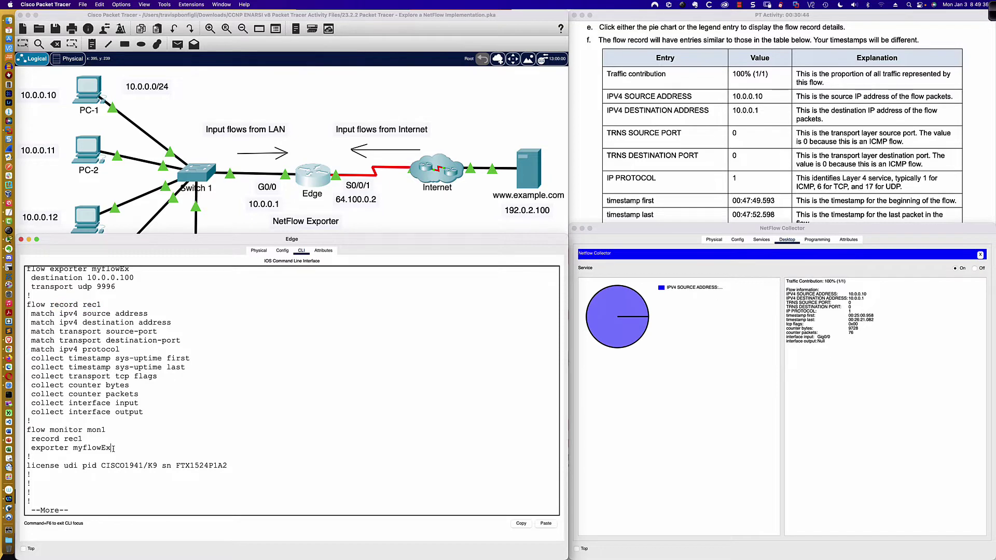
# Advance the running configuration to interface GigabitEthernet0/0 and examine its ip flow monitor statement
pyautogui.scroll(-5, 113, 448)
pyautogui.press('Return')
pyautogui.press('Return')
pyautogui.press('Return')
pyautogui.press('Return')
pyautogui.press('Return')
pyautogui.press('Return')
pyautogui.press('Return')
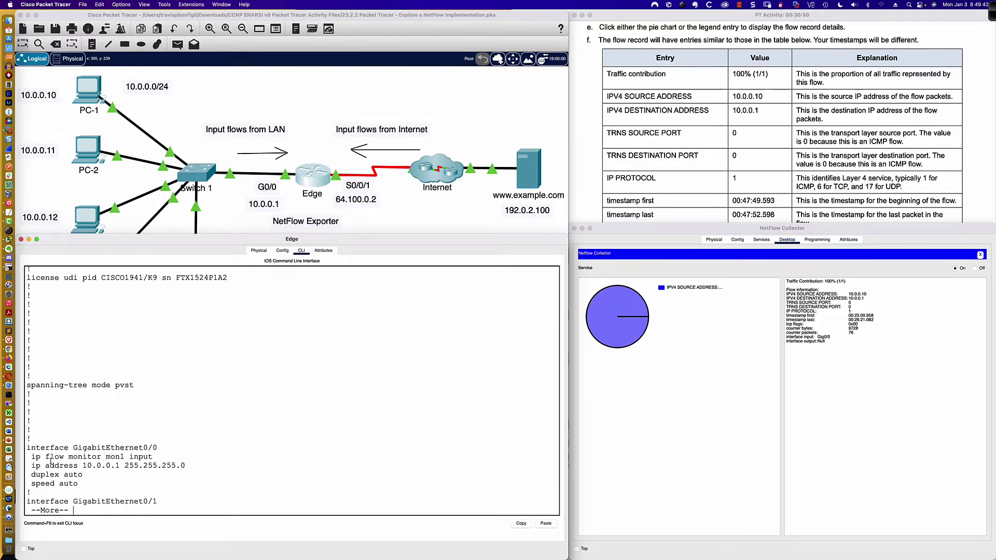
pyautogui.moveTo(33, 457); pyautogui.dragTo(155, 457)
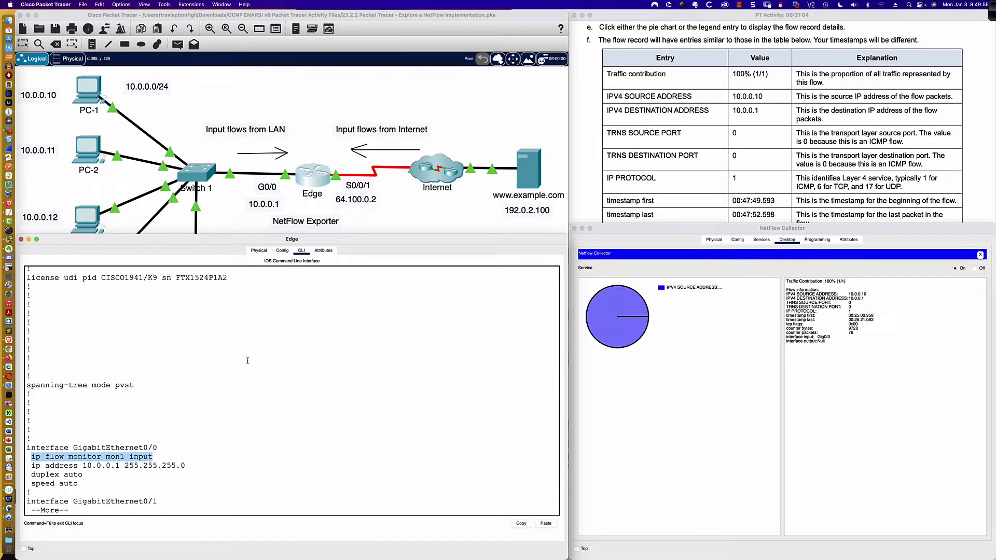
# Examine the ip flow monitor statement on interface Serial0/0/1 and page on to the flow-export version at the end of the configuration
pyautogui.click(196, 468)
pyautogui.press('Return')
pyautogui.press('Return')
pyautogui.press('Return')
pyautogui.press('Return')
pyautogui.press('Return')
pyautogui.press('Return')
pyautogui.press('Return')
pyautogui.press('Return')
pyautogui.press('Return')
pyautogui.press('Return')
pyautogui.press('Return')
pyautogui.press('Return')
pyautogui.press('Return')
pyautogui.press('Return')
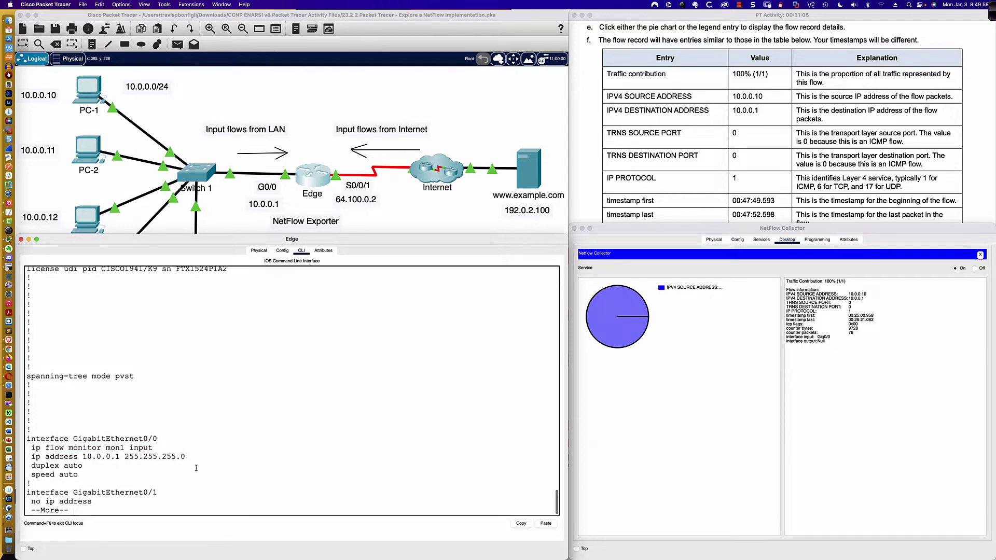
pyautogui.press('Return')
pyautogui.press('Return')
pyautogui.press('Return')
pyautogui.press('Return')
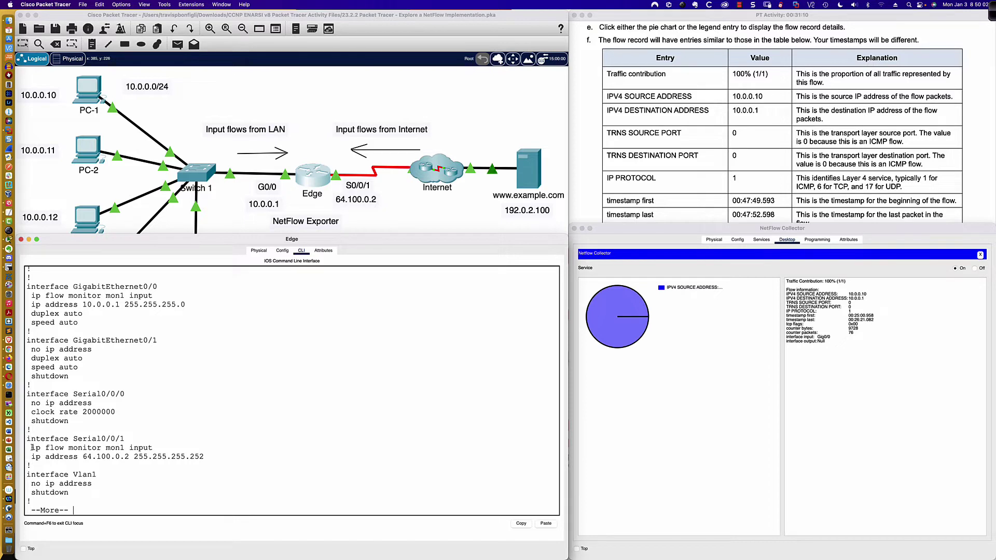
pyautogui.moveTo(32, 447); pyautogui.dragTo(151, 448)
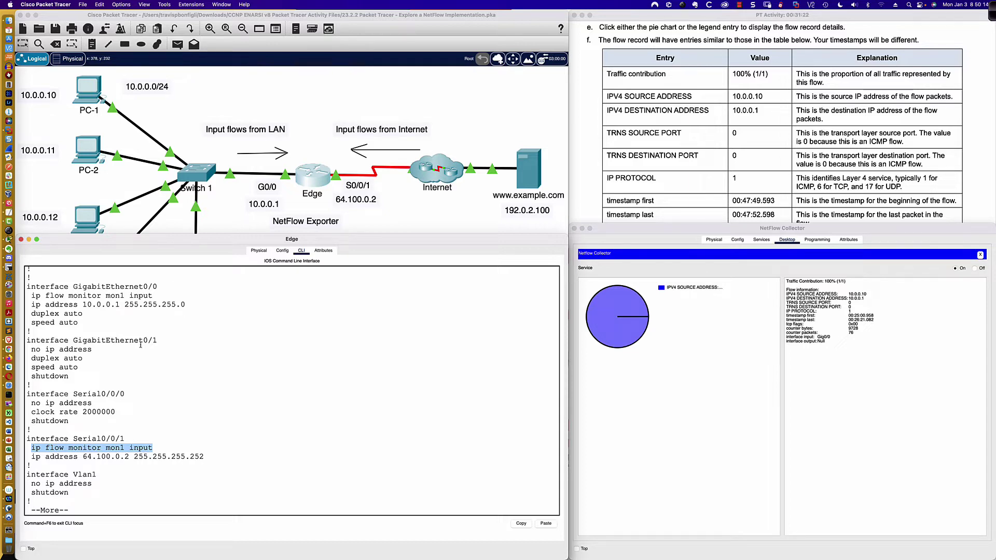
pyautogui.press('space')
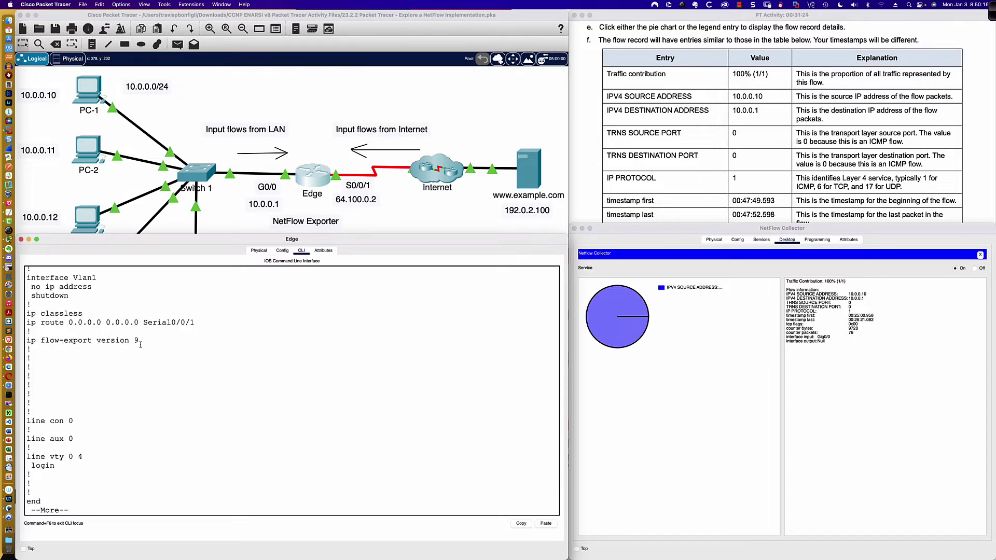
# Examine the ip flow-export version 9 statement and revisit the flow monitor statements on Edge's interfaces
pyautogui.moveTo(27, 341); pyautogui.dragTo(142, 341)
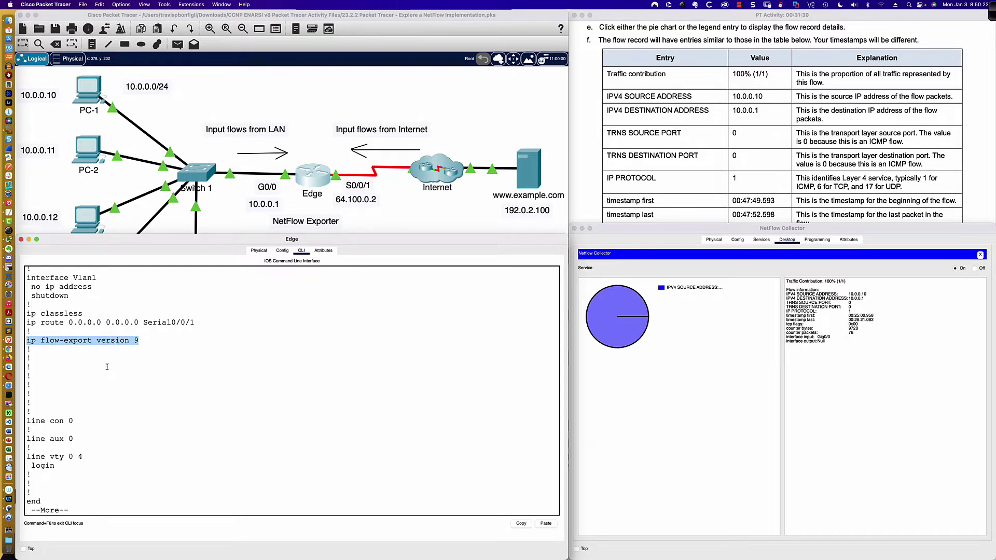
pyautogui.scroll(3, 108, 367)
pyautogui.scroll(3, 107, 368)
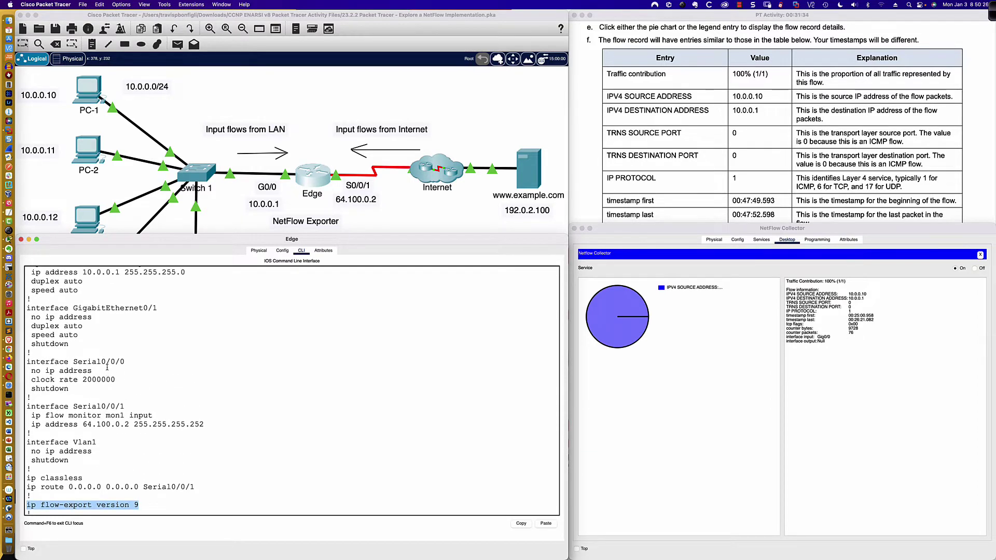
pyautogui.scroll(5, 108, 367)
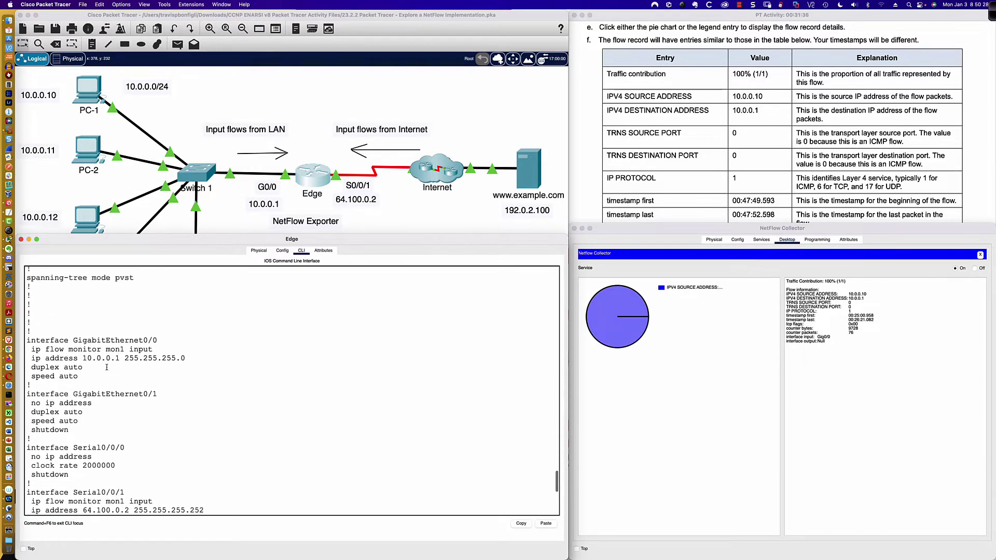
pyautogui.scroll(1, 107, 367)
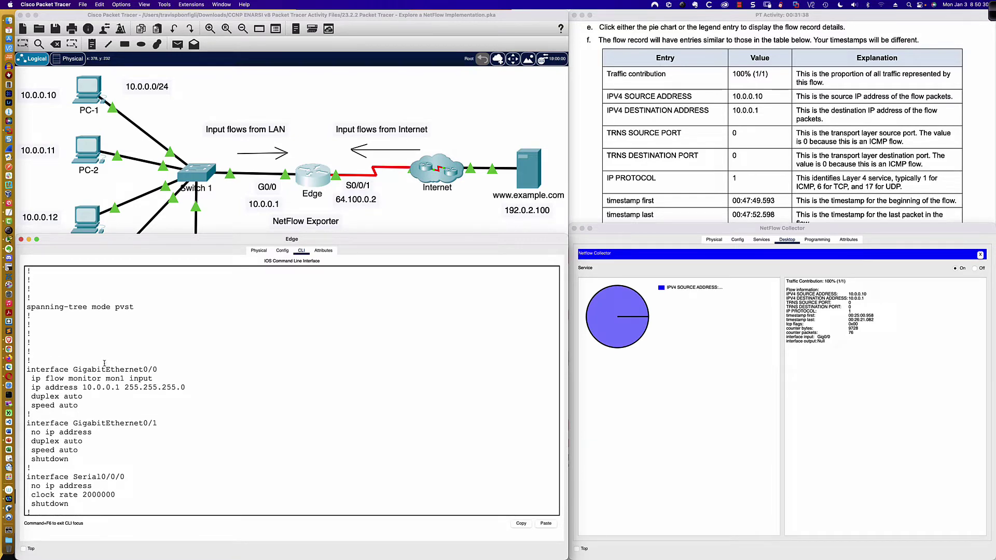
# Review how the flow exporter myflowEx, flow record rec1 and flow monitor mon1 relate to each other and to the interfaces
pyautogui.scroll(12, 104, 362)
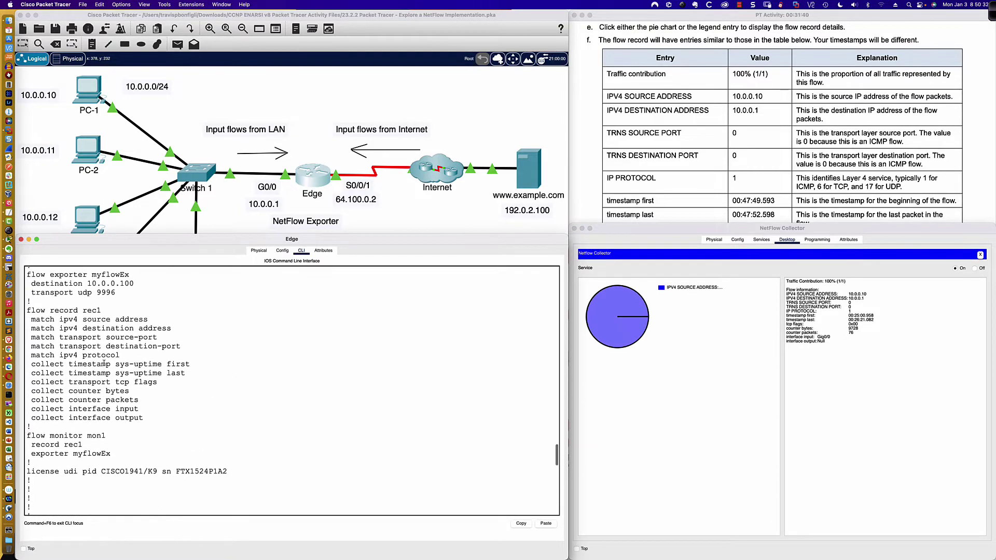
pyautogui.scroll(-1, 104, 364)
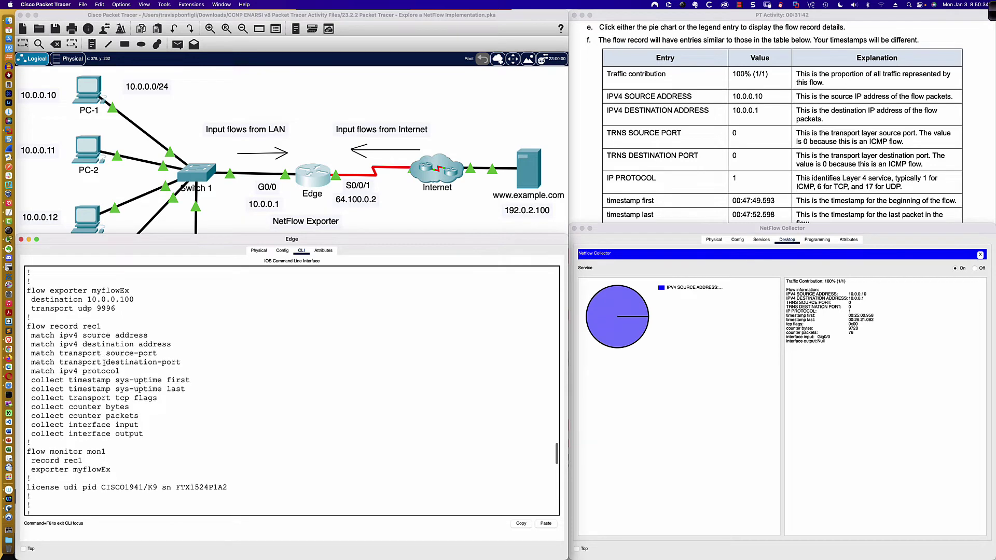
pyautogui.scroll(-2, 104, 363)
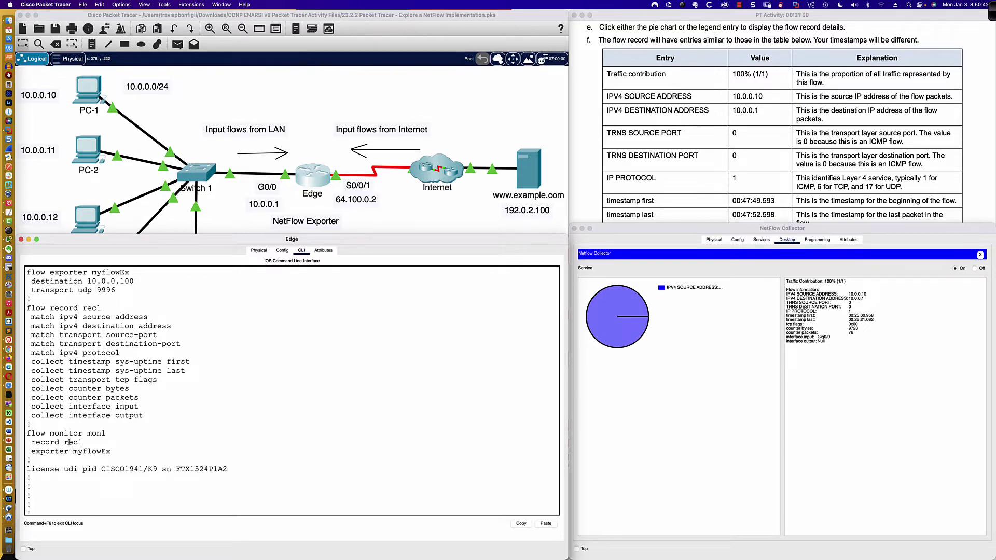
pyautogui.scroll(-10, 69, 442)
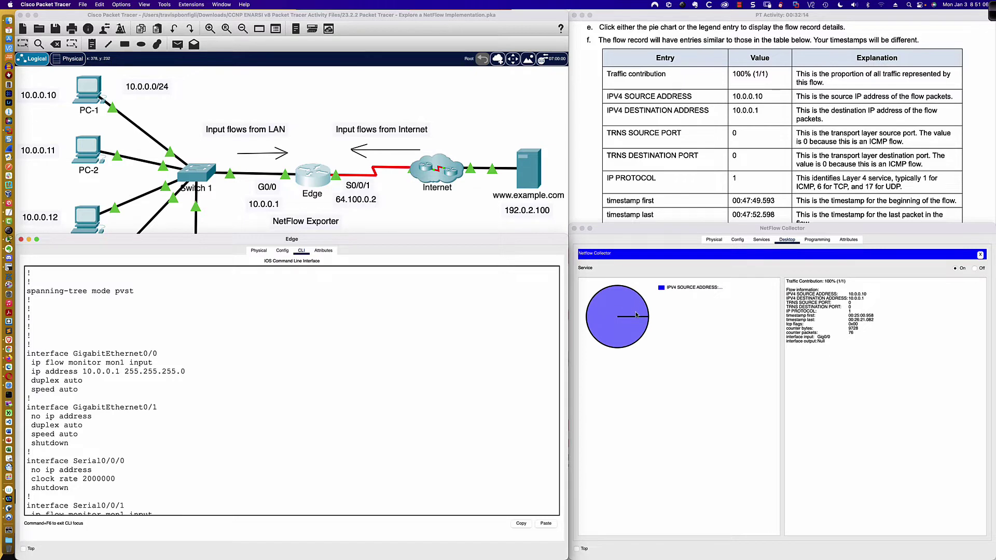
# Compare the activity's table of flow record entries with the rec1 statements in Edge's configuration and the collector's flow record
pyautogui.click(846, 325)
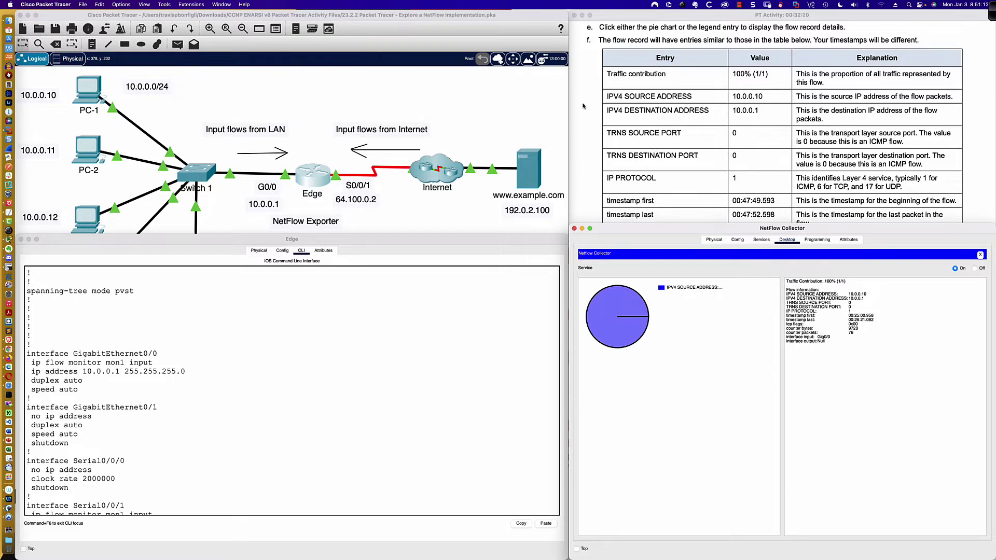
pyautogui.scroll(2, 581, 101)
pyautogui.scroll(-2, 581, 99)
pyautogui.scroll(-2, 581, 100)
pyautogui.scroll(-2, 581, 99)
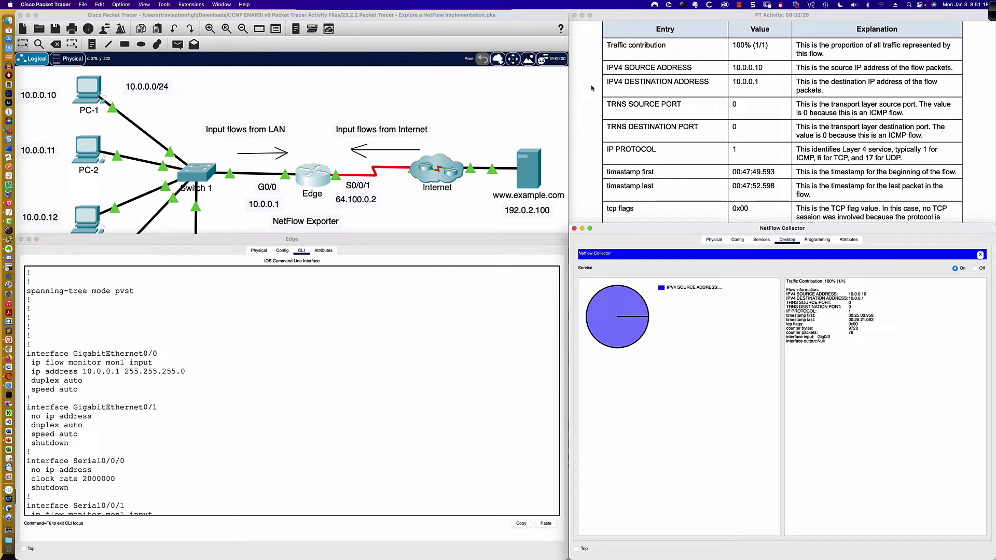
pyautogui.scroll(8, 238, 397)
pyautogui.scroll(3, 239, 396)
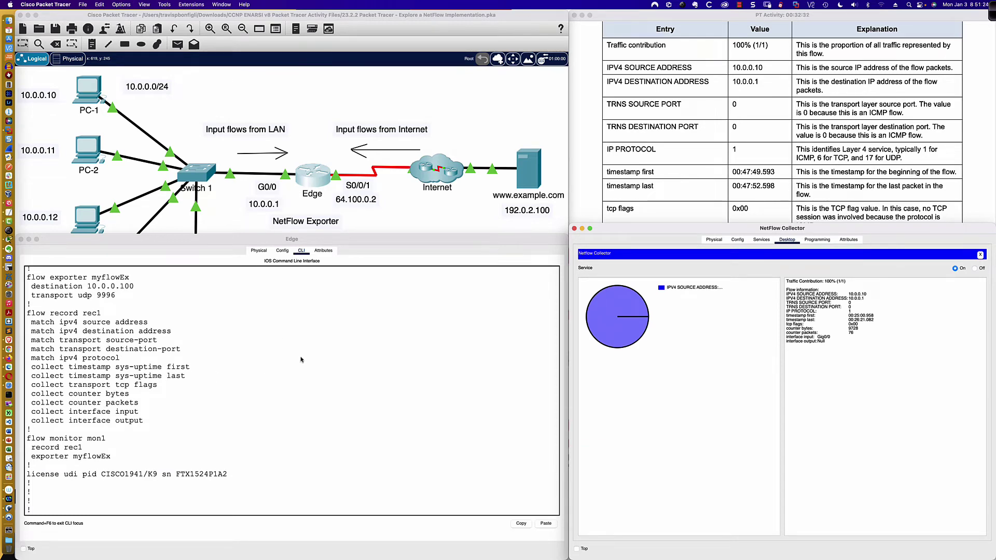
pyautogui.scroll(-3, 662, 121)
pyautogui.scroll(-5, 662, 122)
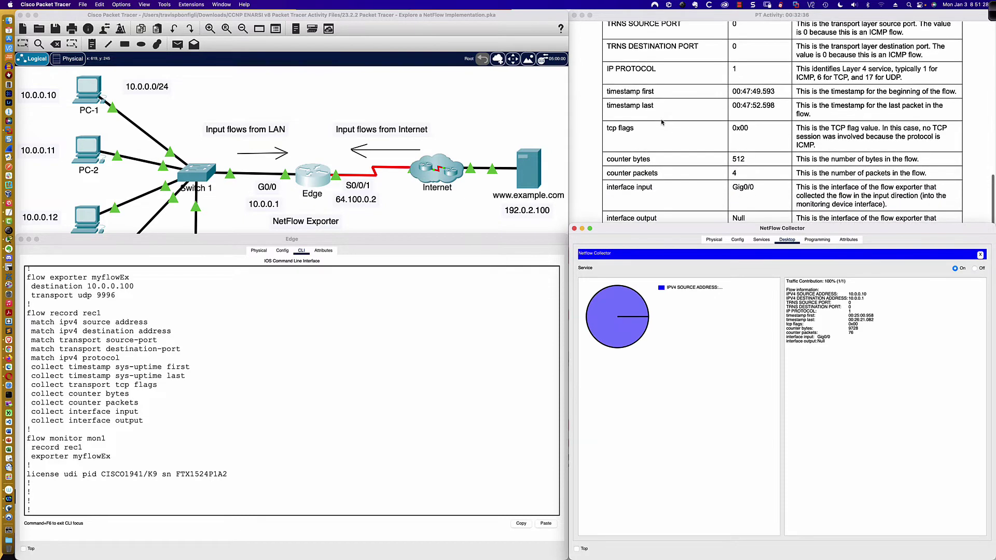
pyautogui.scroll(-5, 662, 121)
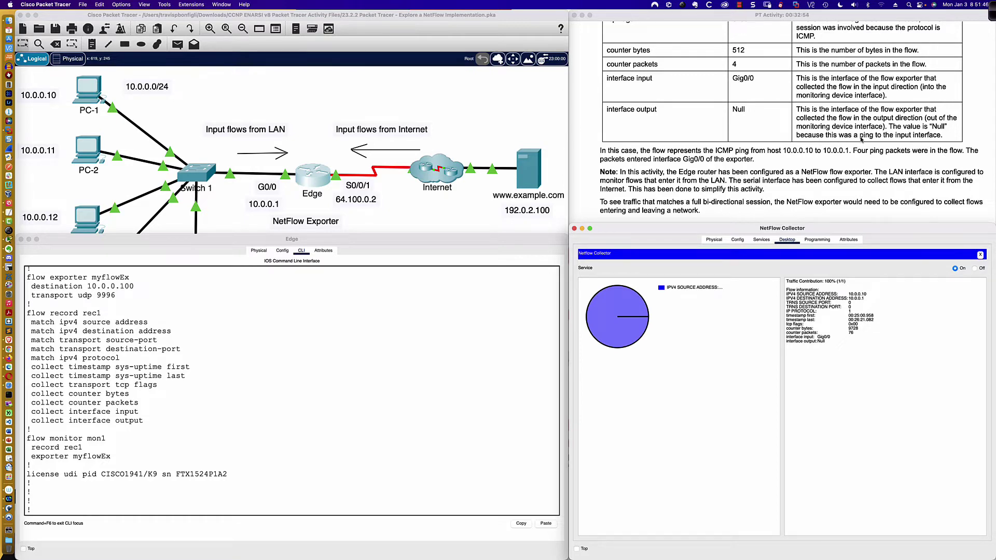
# Read the activity's notes on the monitored interfaces and the Step 3 instructions for creating additional traffic
pyautogui.scroll(-3, 662, 133)
pyautogui.scroll(-4, 662, 133)
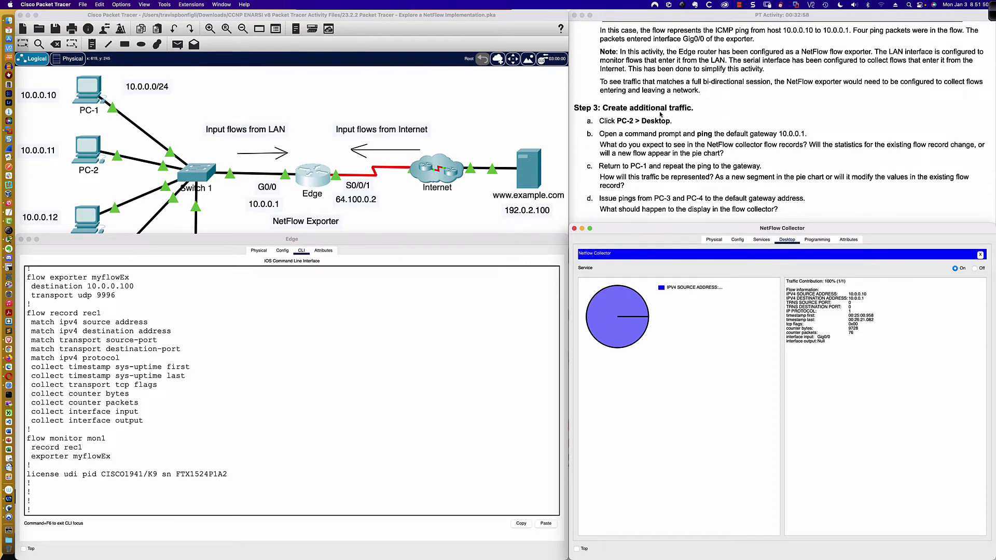
pyautogui.scroll(-1, 626, 67)
pyautogui.scroll(-1, 626, 66)
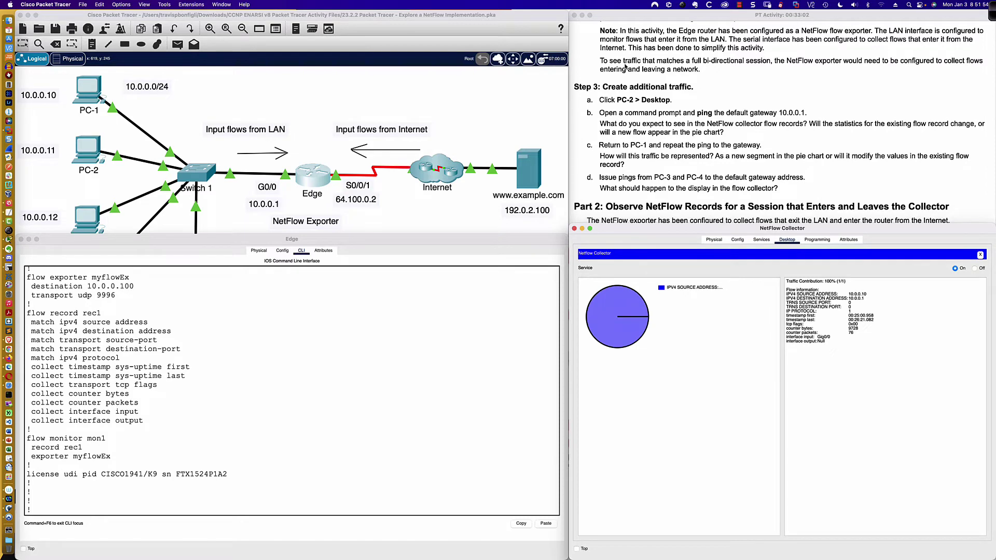
pyautogui.scroll(-1, 626, 67)
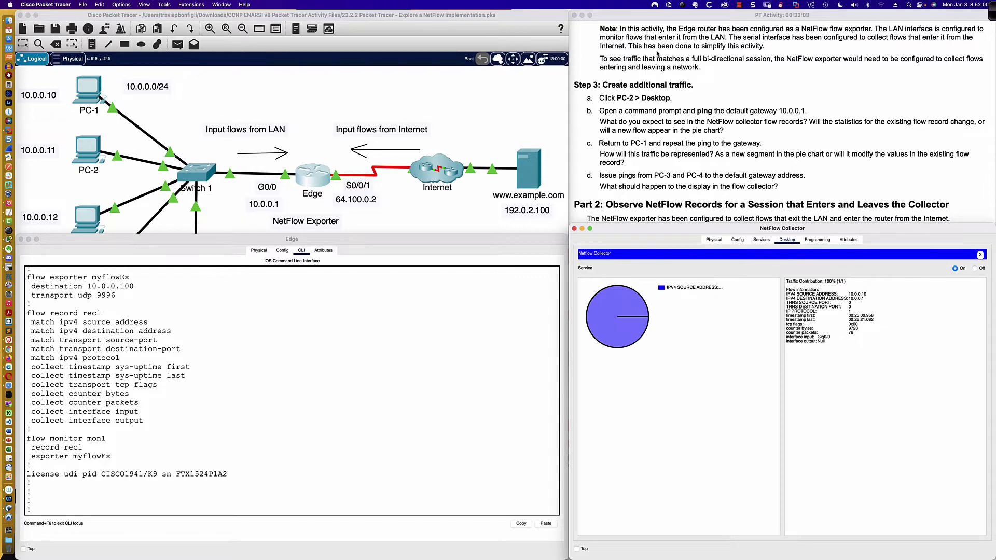
pyautogui.scroll(-3, 657, 54)
pyautogui.scroll(-3, 657, 53)
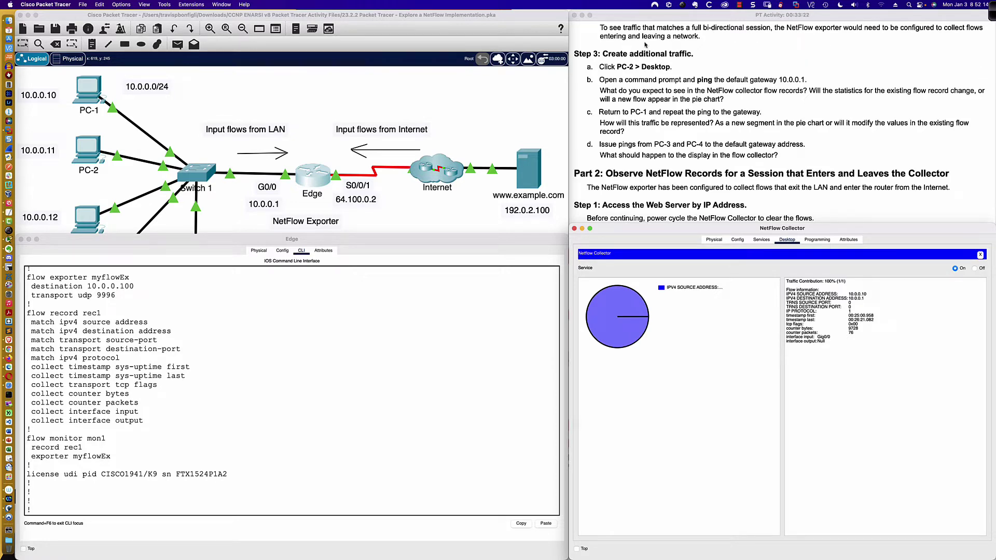
pyautogui.scroll(-2, 631, 45)
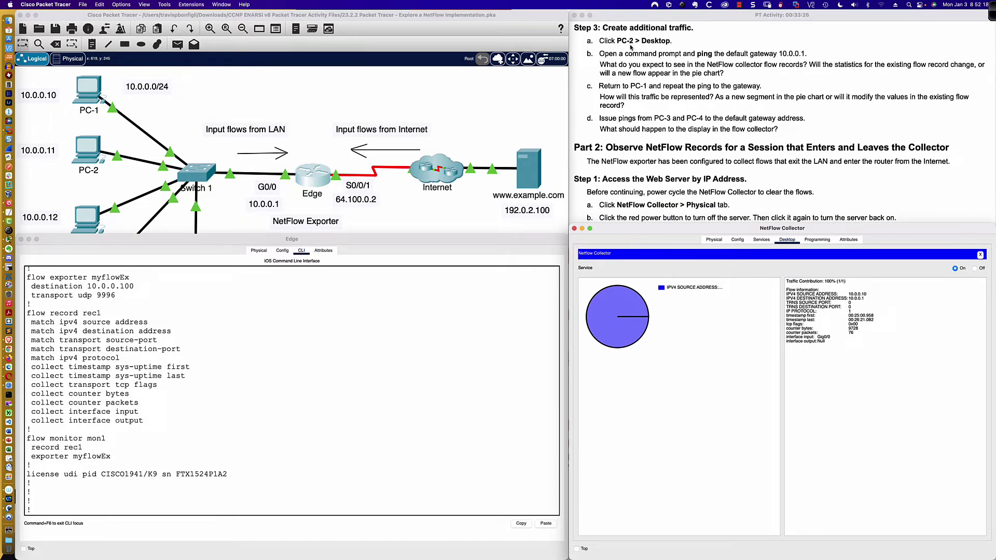
# Open PC-2's Command Prompt in an enlarged window beside the collector and ping the default gateway 10.0.0.1
pyautogui.click(85, 153)
pyautogui.moveTo(413, 159); pyautogui.dragTo(347, 236)
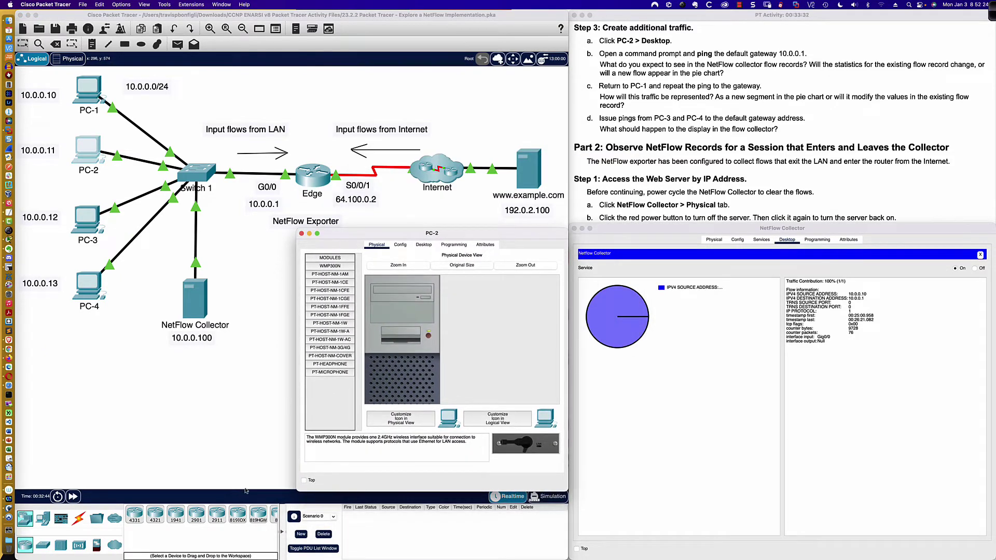
pyautogui.moveTo(297, 490); pyautogui.dragTo(234, 559)
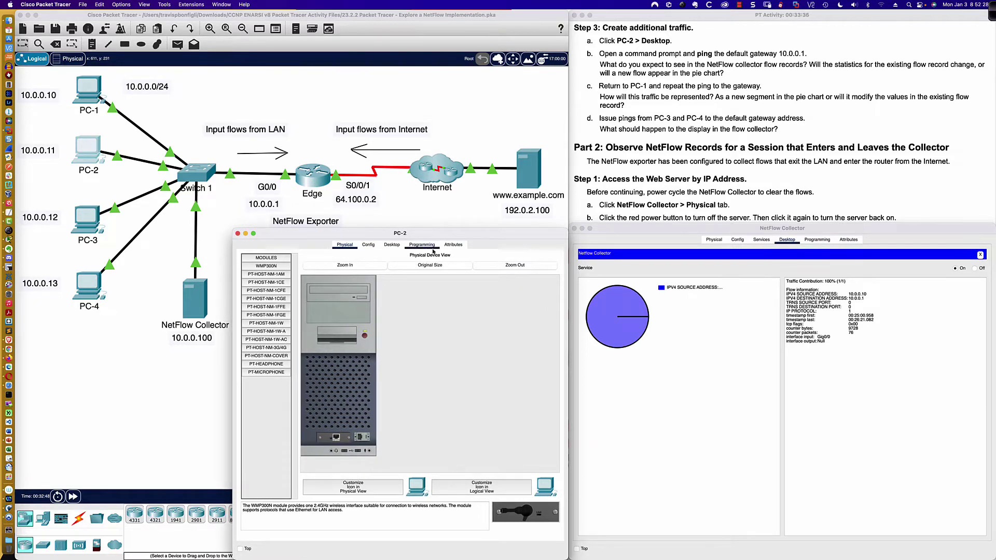
pyautogui.click(391, 244)
pyautogui.click(465, 280)
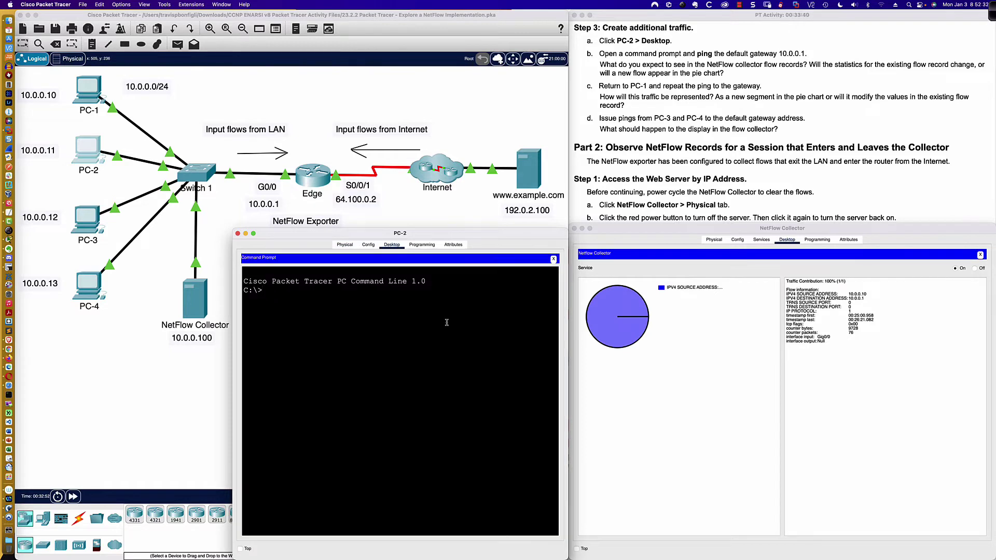
pyautogui.write('ping 10.0.0.1')
pyautogui.press('Return')
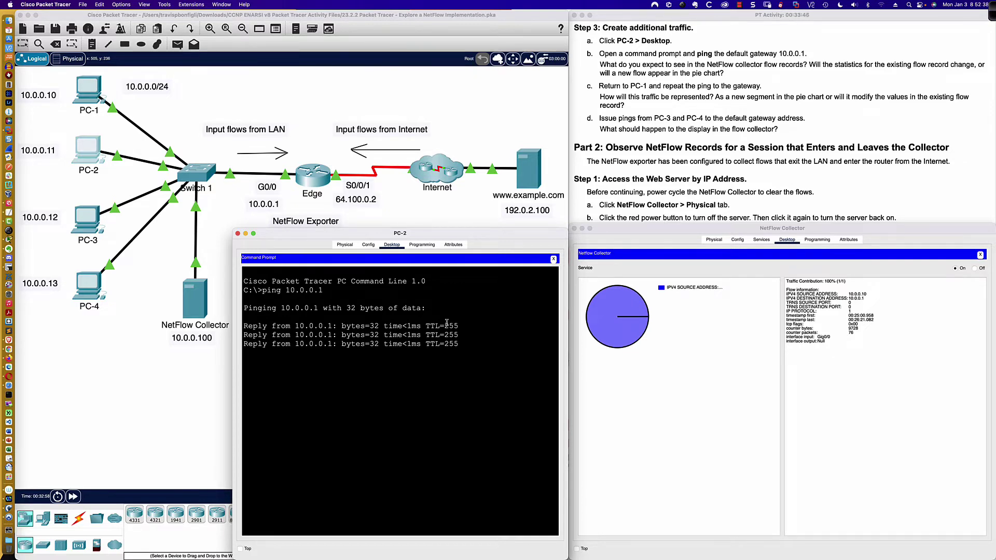
# Run a continuous ping to 10.0.0.1 from PC-2 using the -t option, then stop it
pyautogui.press('Up')
pyautogui.press('Left')
pyautogui.press('Left')
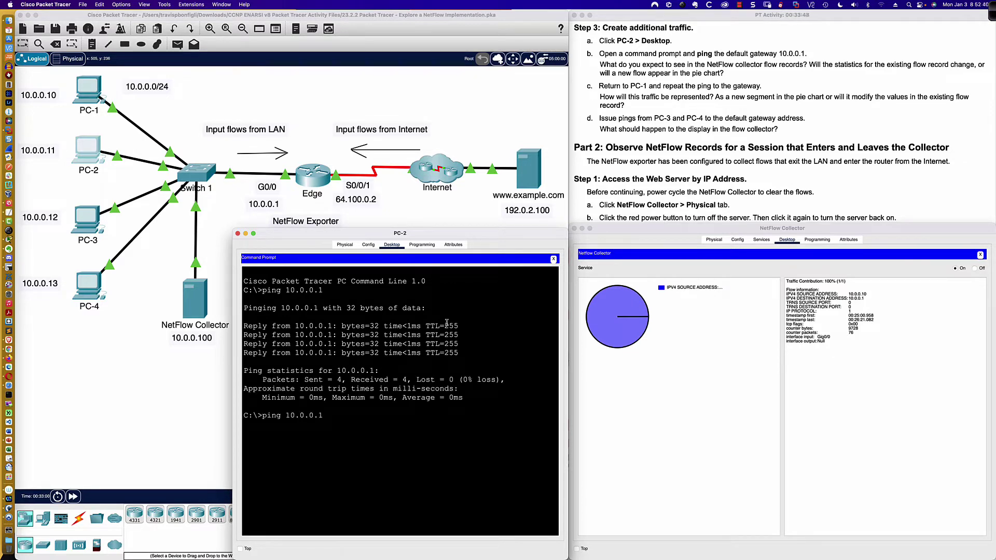
pyautogui.write('-t')
pyautogui.press('Return')
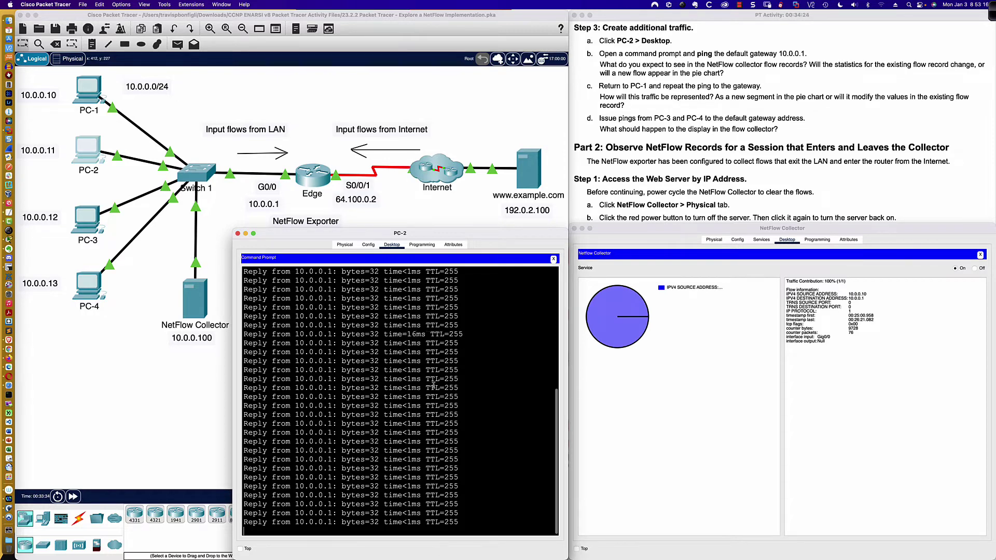
pyautogui.hotkey('ctrl', 'c')
# Compare the flow records of both pie chart segments on the NetFlow Collector, examining the timestamps and counters of PC-2's flow
pyautogui.click(854, 349)
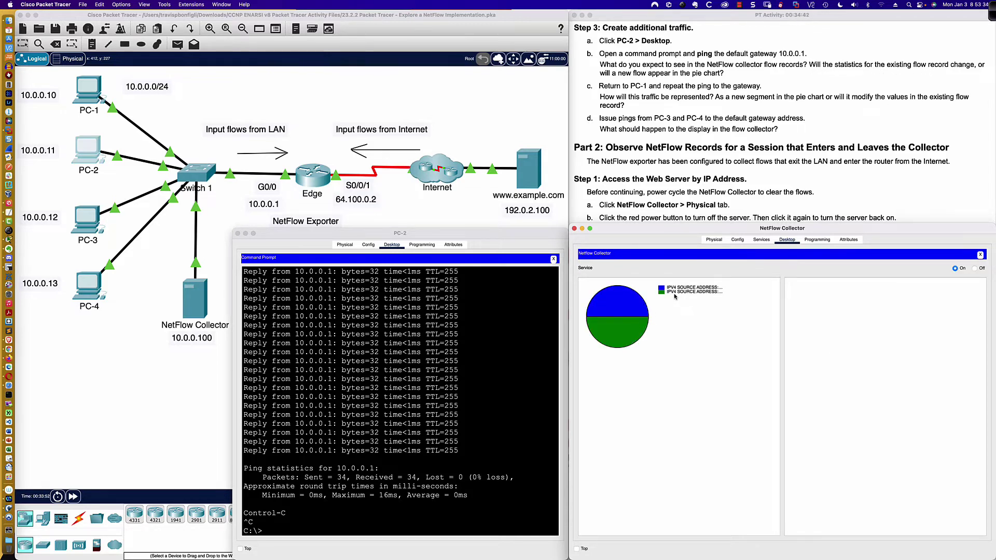
pyautogui.click(618, 333)
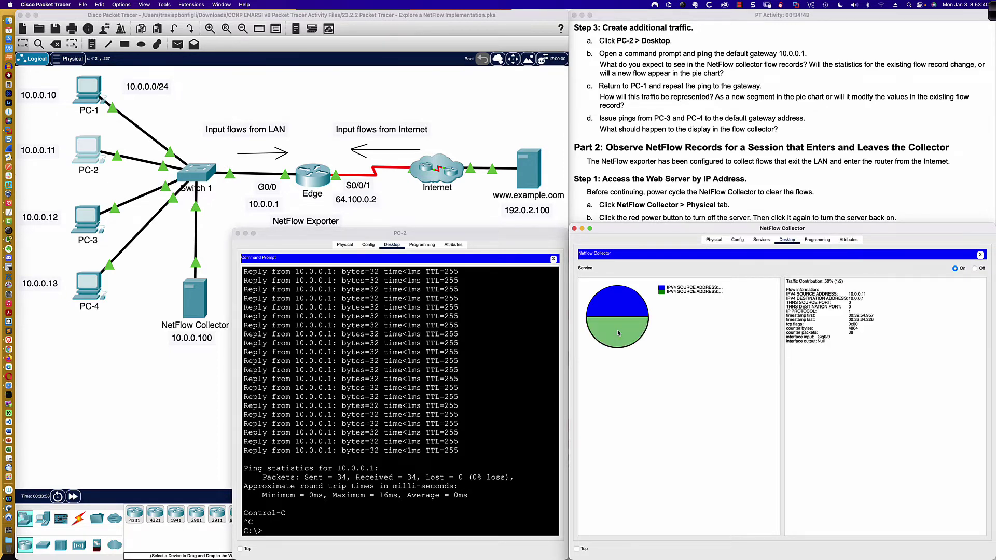
pyautogui.click(619, 303)
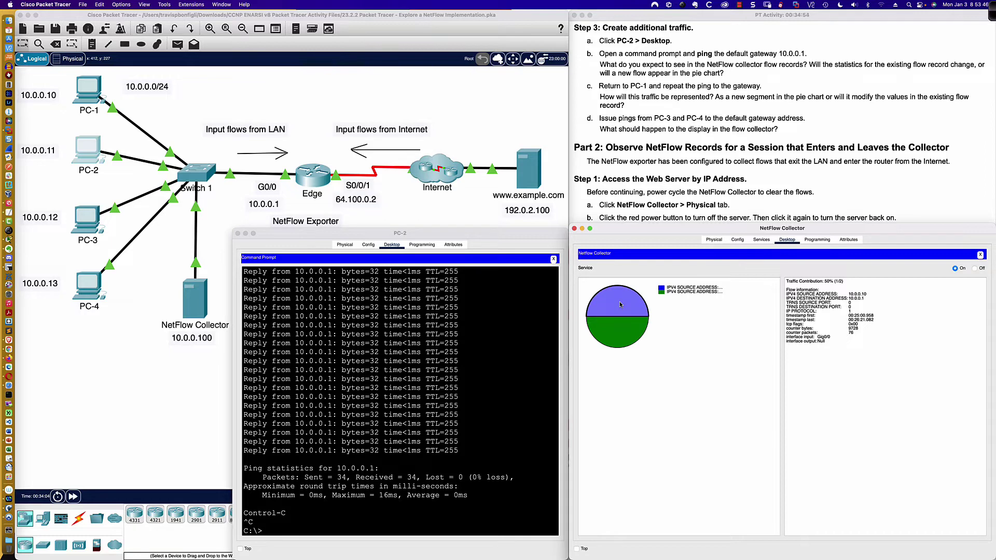
pyautogui.click(621, 337)
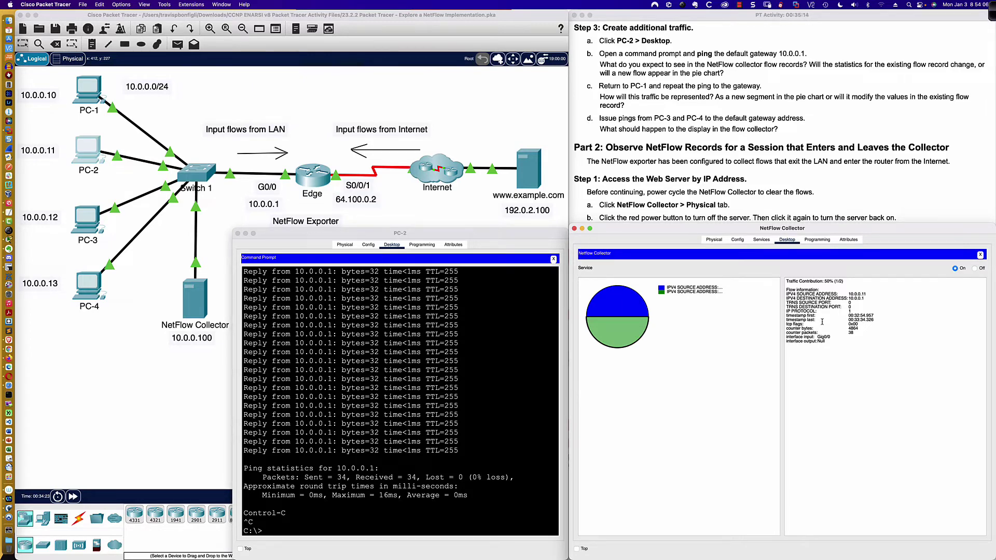
pyautogui.moveTo(786, 303); pyautogui.dragTo(879, 329)
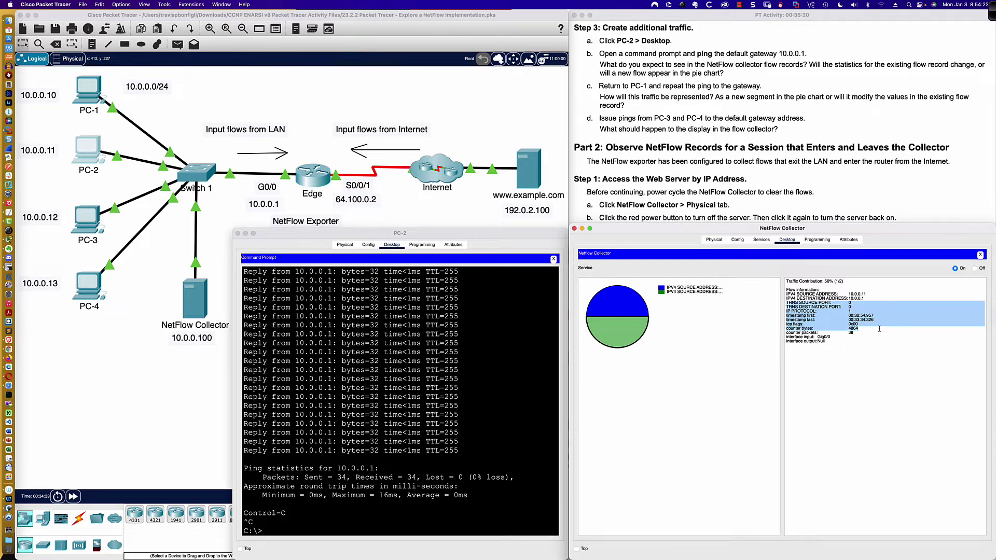
pyautogui.moveTo(879, 328); pyautogui.dragTo(878, 332)
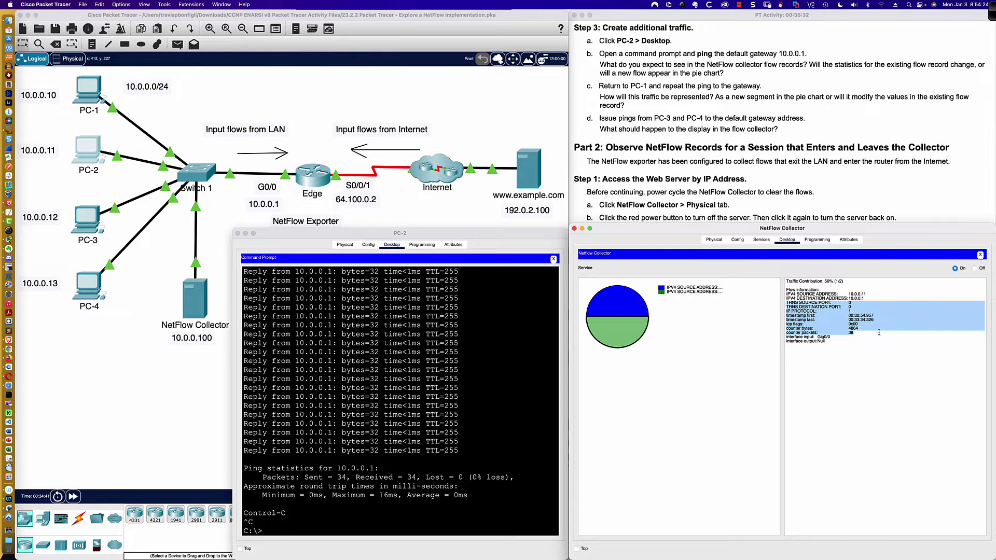
pyautogui.click(803, 337)
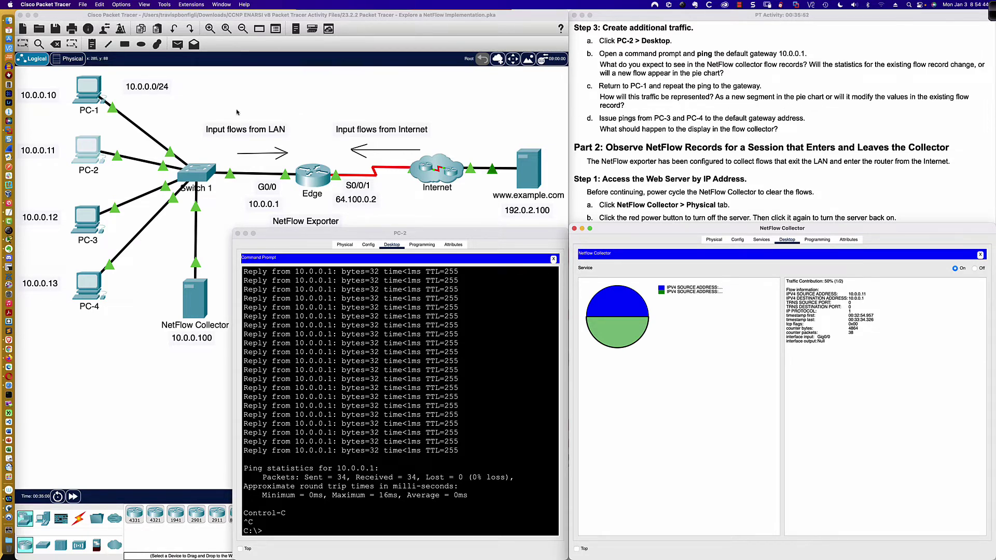
# Repeat the continuous ping to 10.0.0.1 from PC-1's Command Prompt and stop it
pyautogui.click(103, 90)
pyautogui.press('Up')
pyautogui.press('Return')
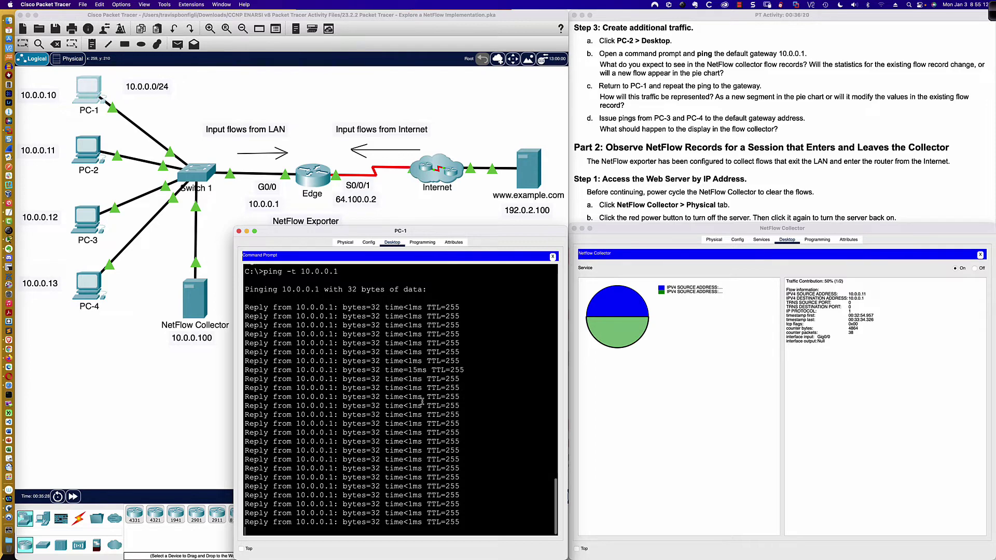
pyautogui.hotkey('ctrl', 'c')
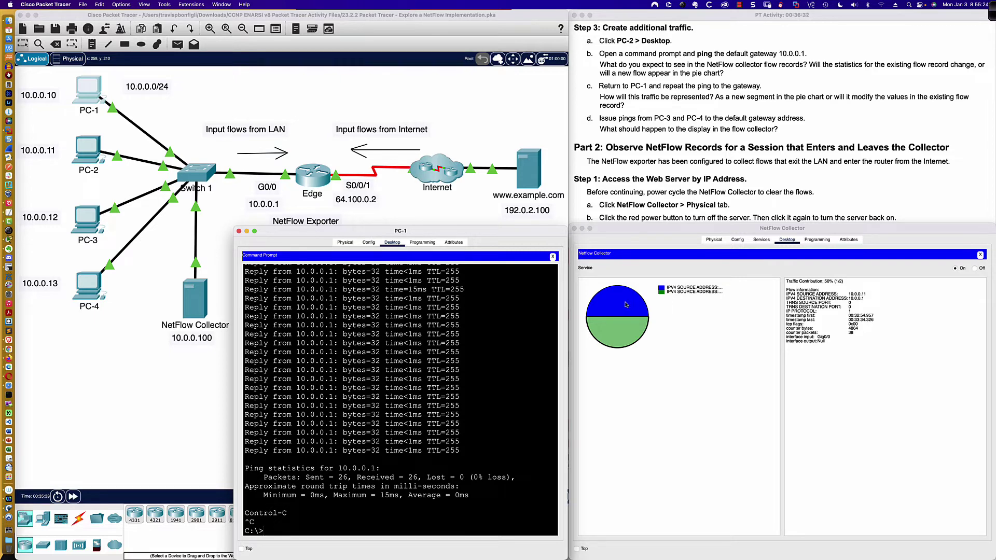
# Open PC-3's desktop applications and enlarge its window beside the NetFlow Collector
pyautogui.click(98, 224)
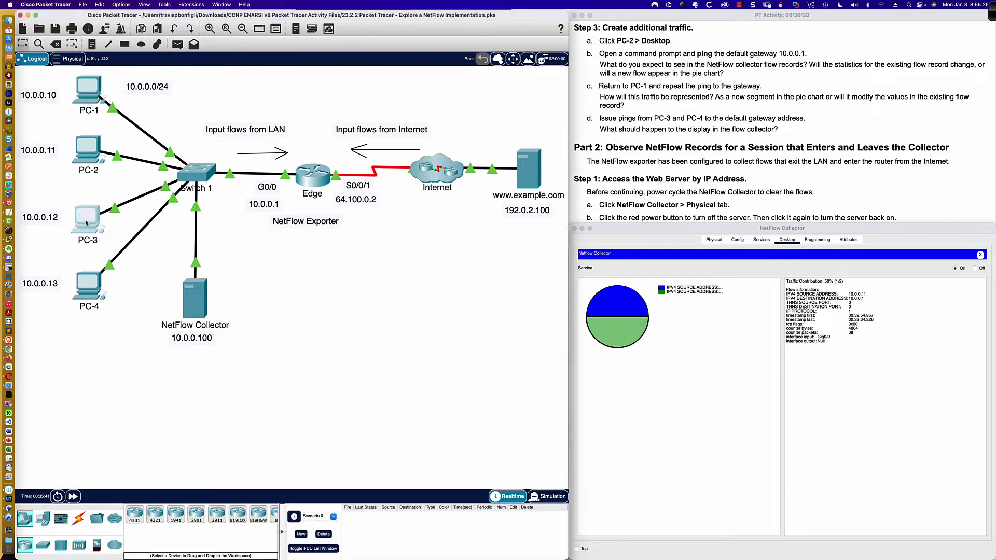
pyautogui.click(496, 164)
pyautogui.moveTo(481, 153); pyautogui.dragTo(407, 231)
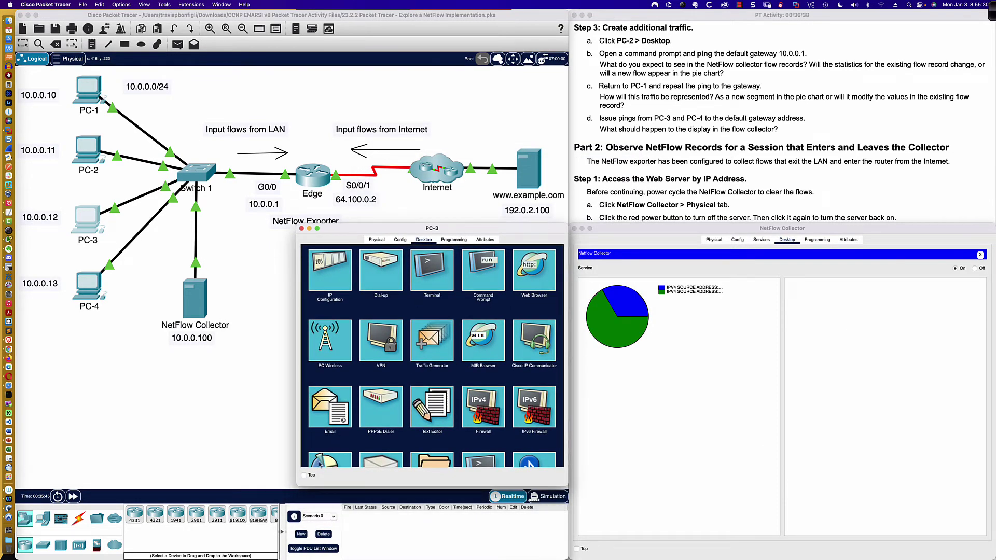
pyautogui.moveTo(300, 485); pyautogui.dragTo(276, 559)
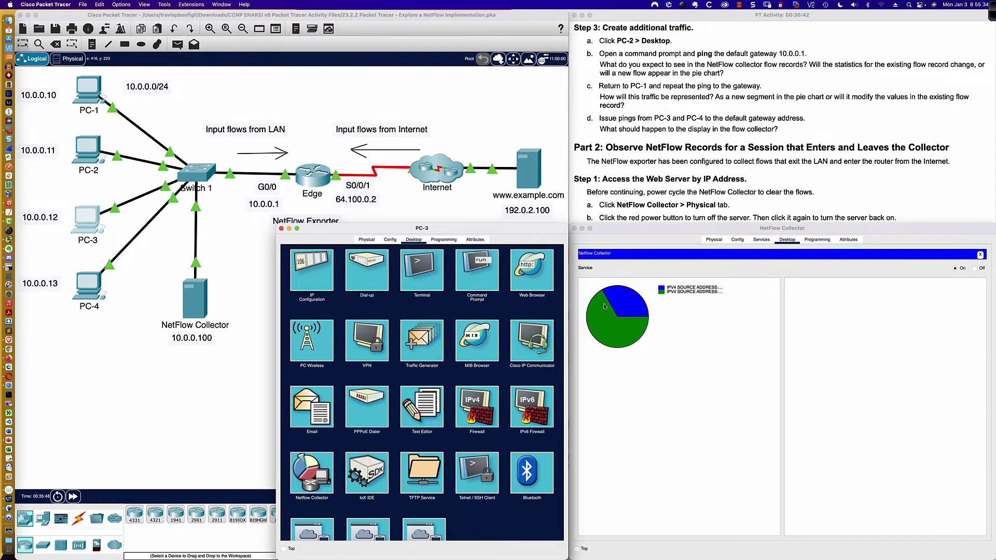
# Compare the two pie chart segments' flow records on the NetFlow Collector with PC-1's repeated ping output
pyautogui.click(624, 306)
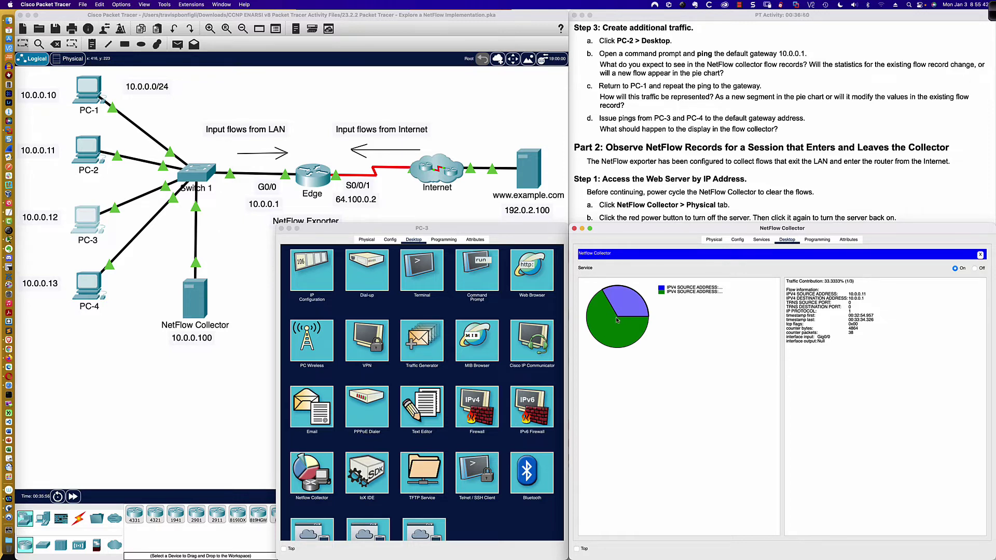
pyautogui.click(612, 322)
pyautogui.click(624, 307)
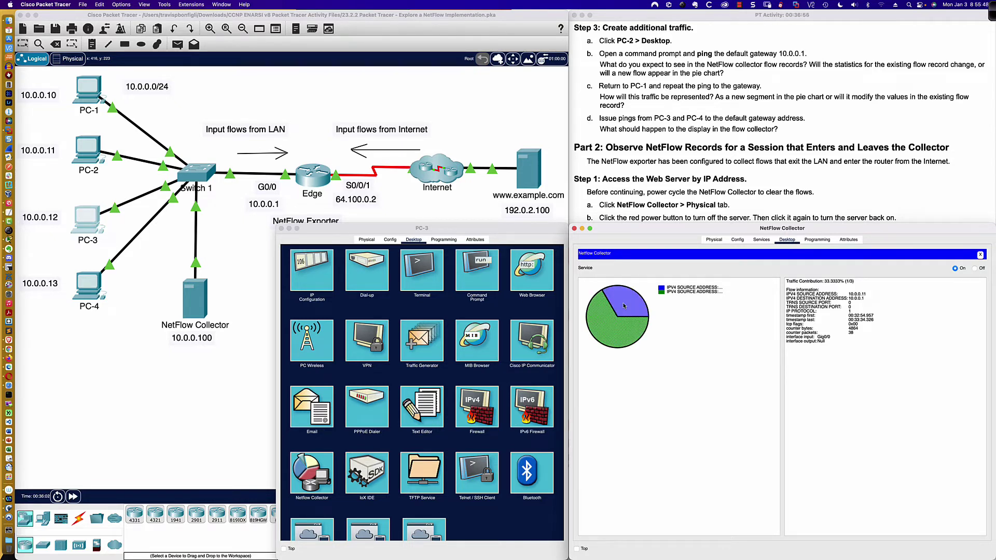
pyautogui.click(621, 328)
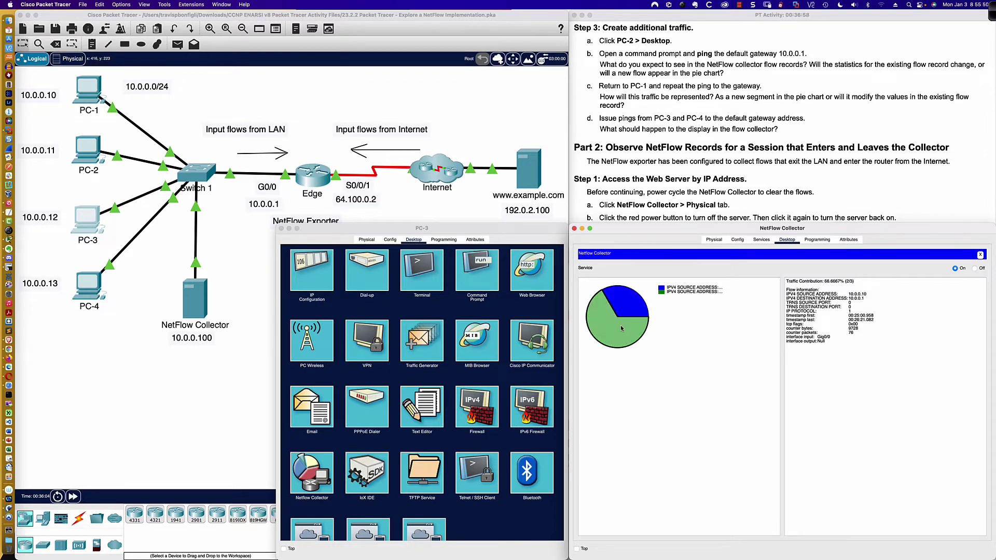
pyautogui.click(84, 91)
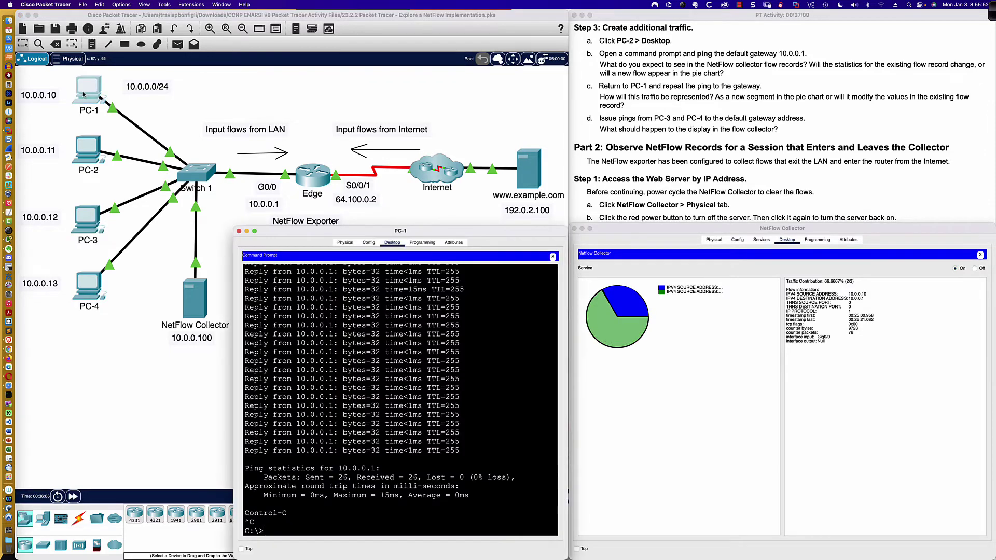
pyautogui.click(626, 330)
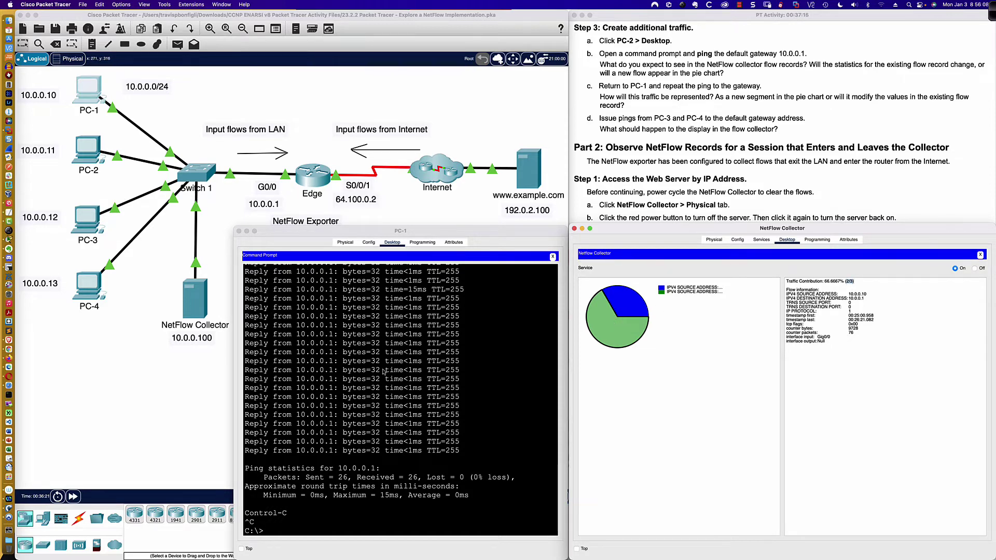
# Start a continuous ping to 10.0.0.1 from PC-3's Command Prompt using the -t option
pyautogui.click(87, 221)
pyautogui.click(461, 278)
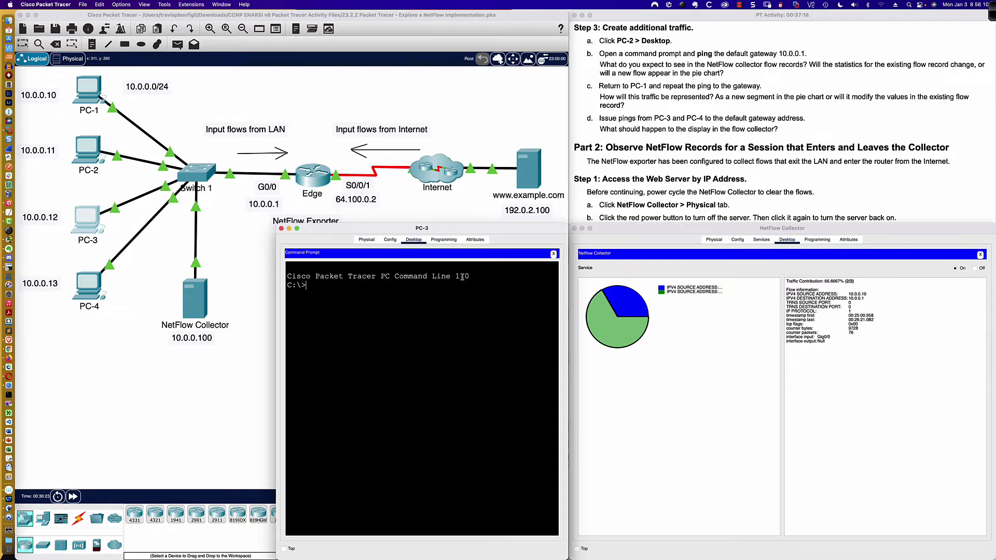
pyautogui.write('ping -t 10.0.0.1')
pyautogui.press('Return')
# Open PC-4's Command Prompt in an enlarged window beside the NetFlow Collector
pyautogui.click(88, 286)
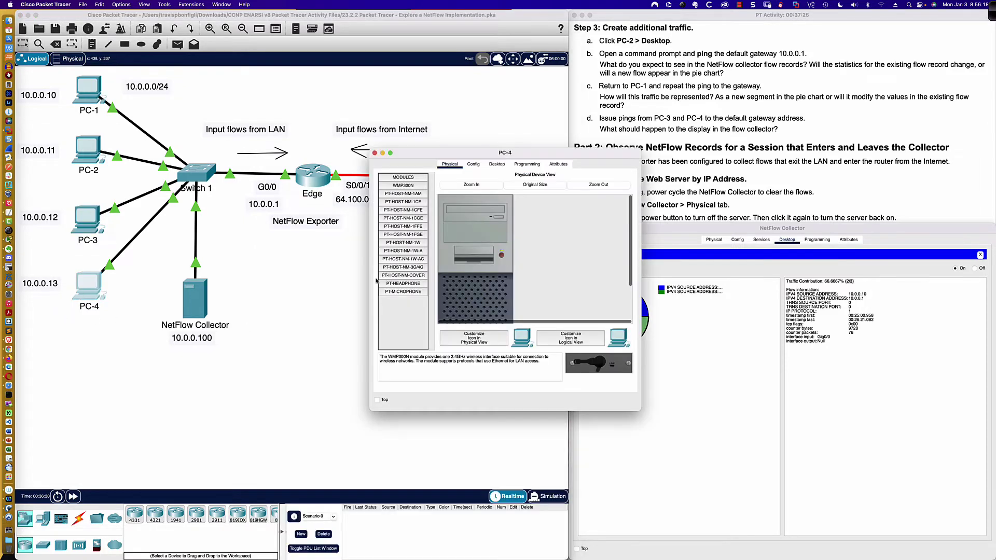
pyautogui.moveTo(430, 159); pyautogui.dragTo(370, 234)
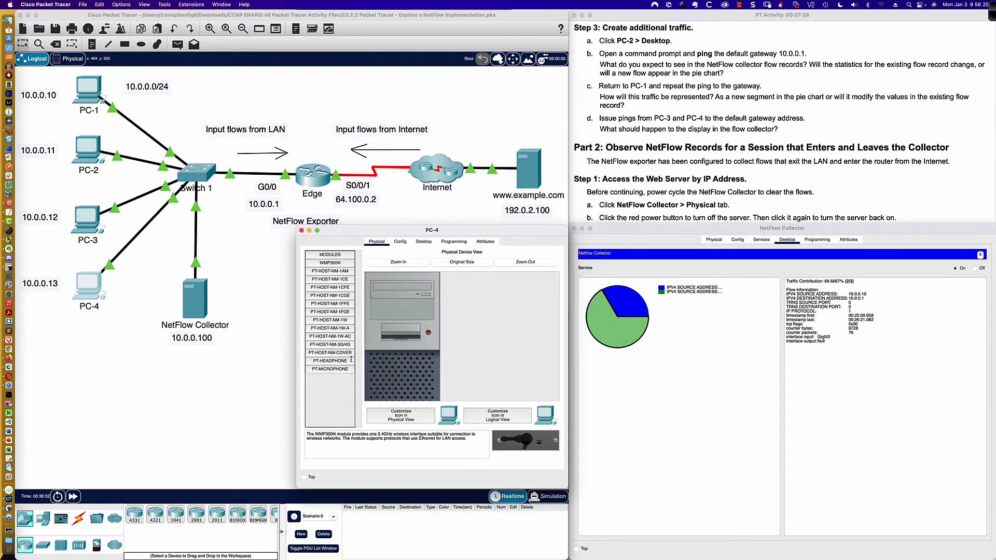
pyautogui.moveTo(297, 488); pyautogui.dragTo(237, 559)
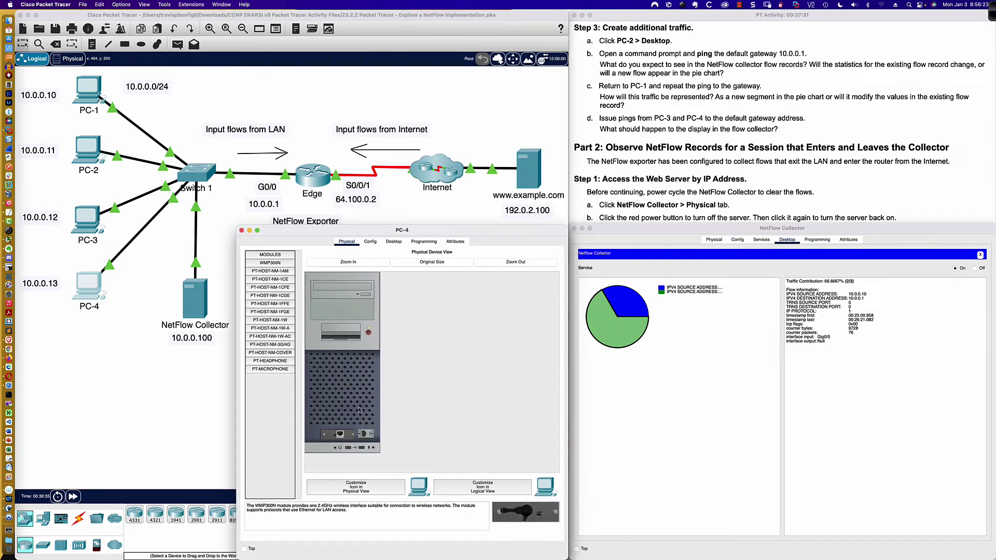
pyautogui.click(395, 242)
pyautogui.click(472, 330)
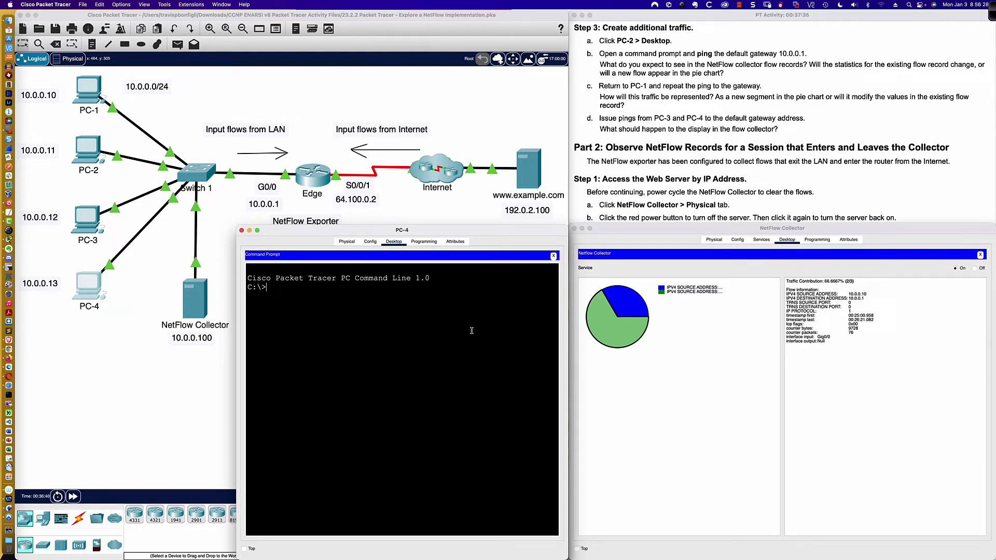
# Start a continuous ping to the default gateway 10.0.0.1 from PC-4 using the -t option
pyautogui.write('ping')
pyautogui.write(' 10.0.0.1')
pyautogui.press('Left')
pyautogui.press('Left')
pyautogui.press('Left')
pyautogui.press('Left')
pyautogui.press('Left')
pyautogui.press('Left')
pyautogui.press('Left')
pyautogui.press('Left')
pyautogui.write('-t')
pyautogui.press('Return')
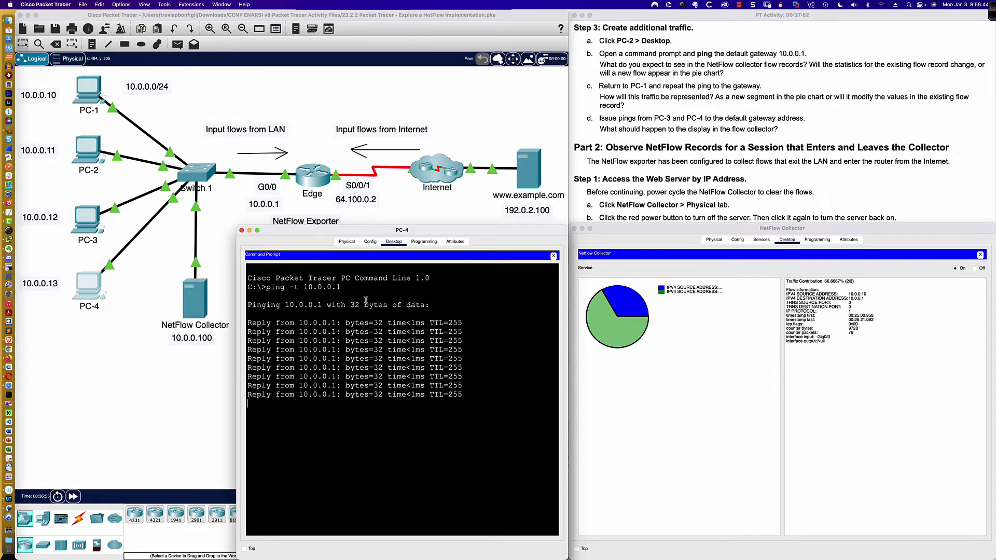
# Stop the continuous pings running on PC-3 and PC-4
pyautogui.click(91, 229)
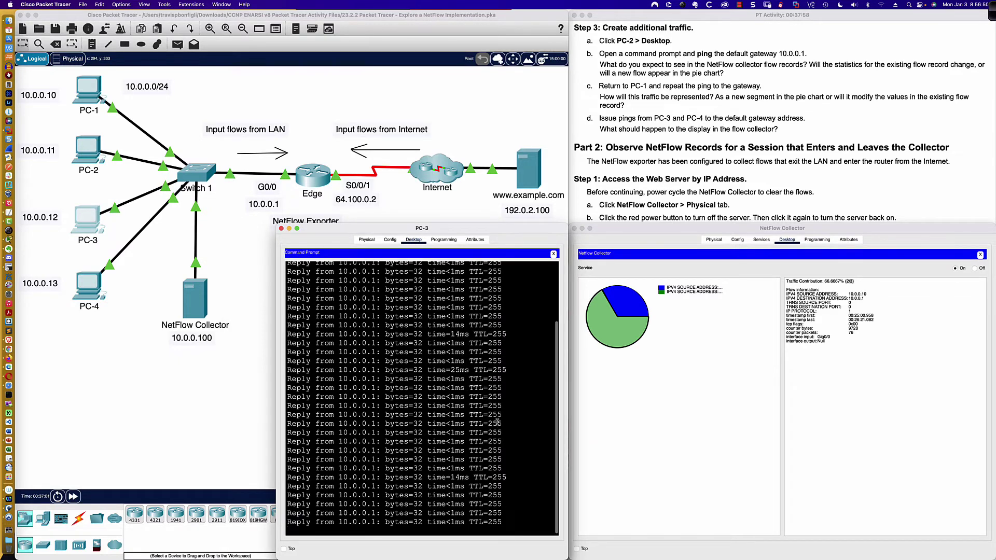
pyautogui.hotkey('ctrl', 'c')
pyautogui.click(88, 287)
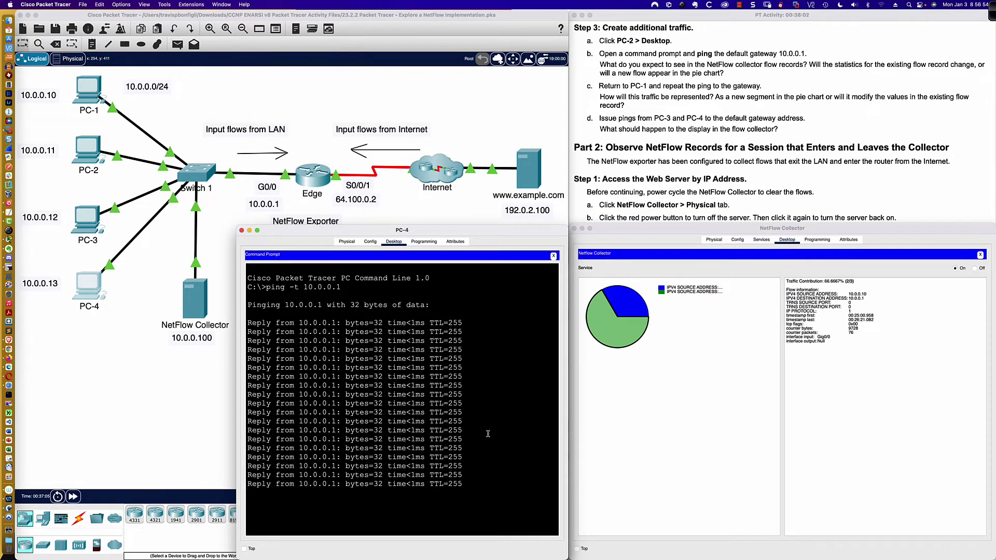
pyautogui.hotkey('ctrl', 'c')
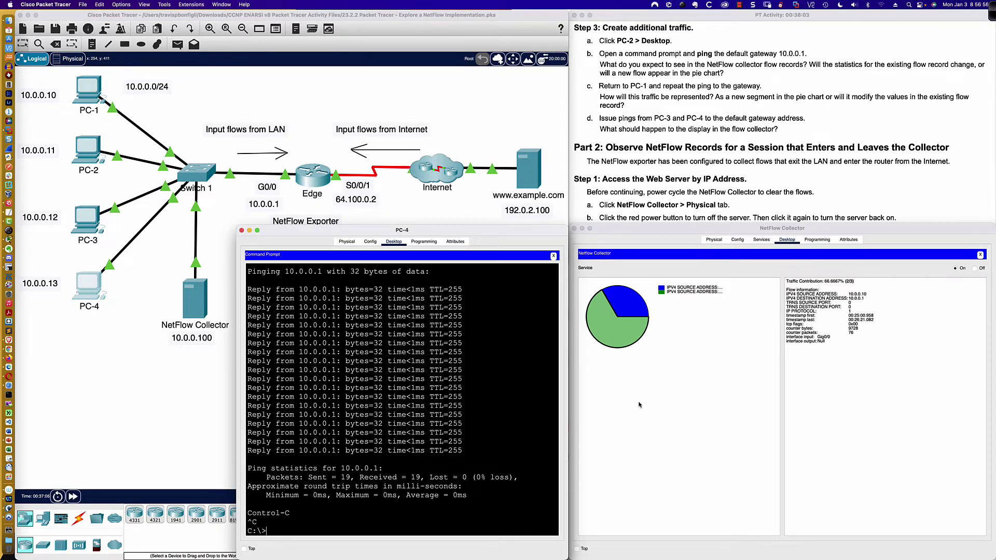
# Examine the flow records of the pie chart segments on the NetFlow Collector, checking source addresses and counters
pyautogui.click(702, 370)
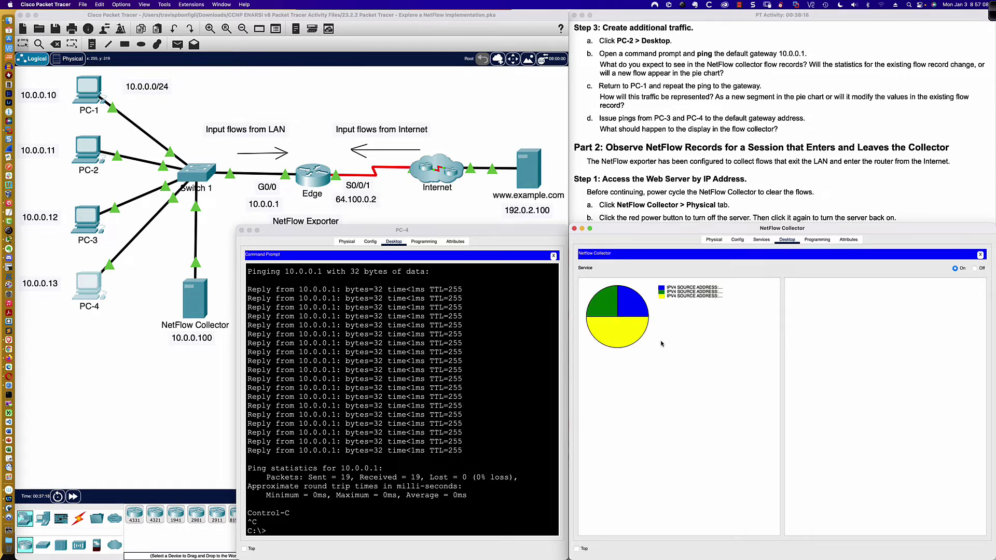
pyautogui.click(612, 332)
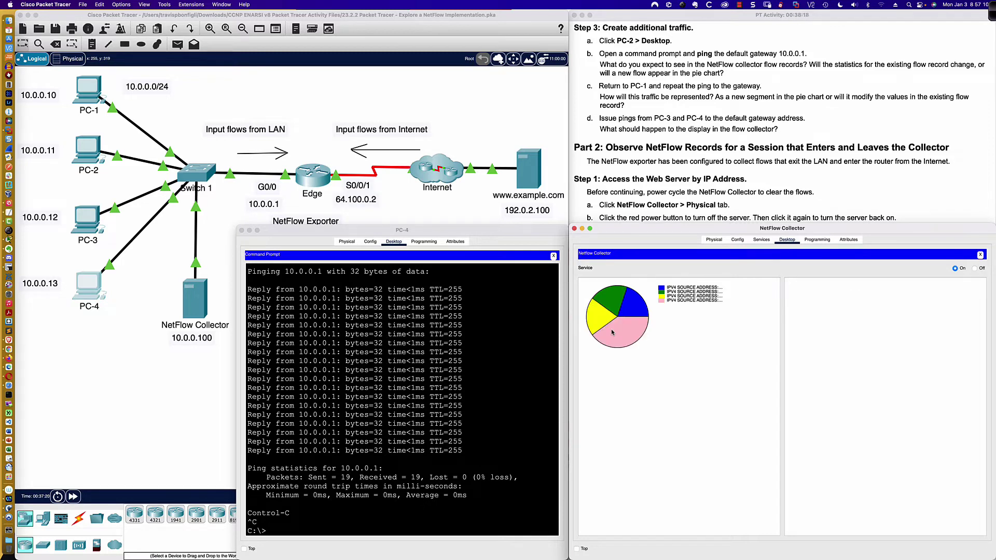
pyautogui.click(625, 333)
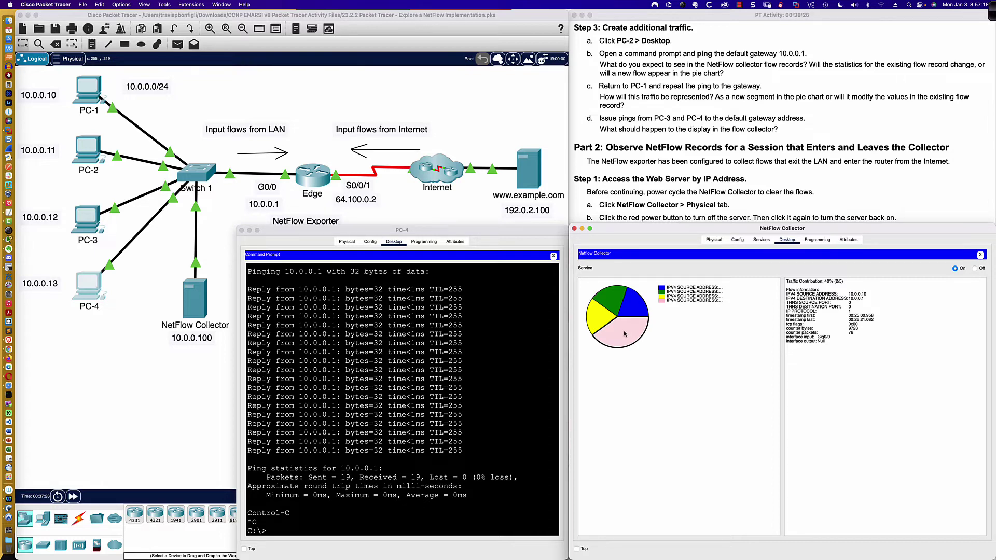
pyautogui.click(599, 317)
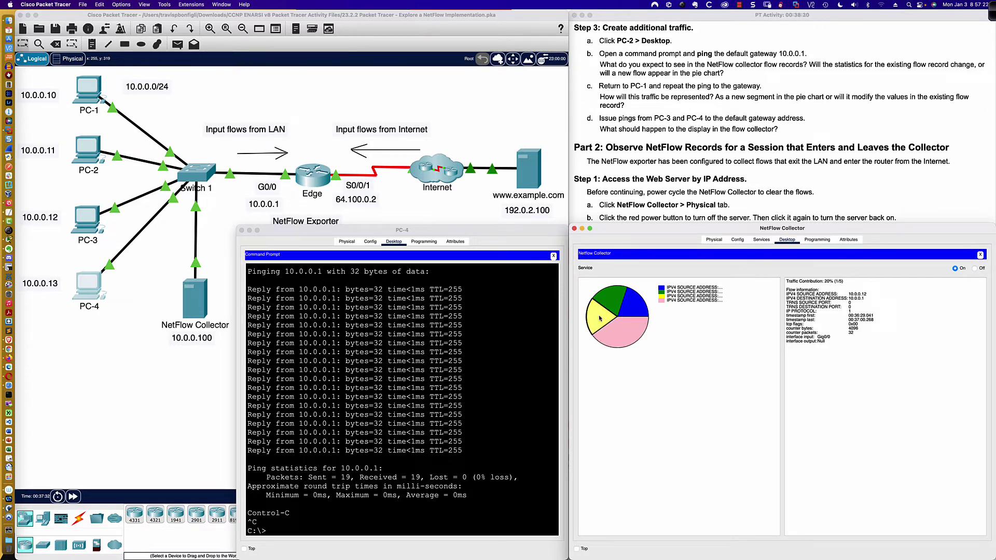
pyautogui.moveTo(609, 304)
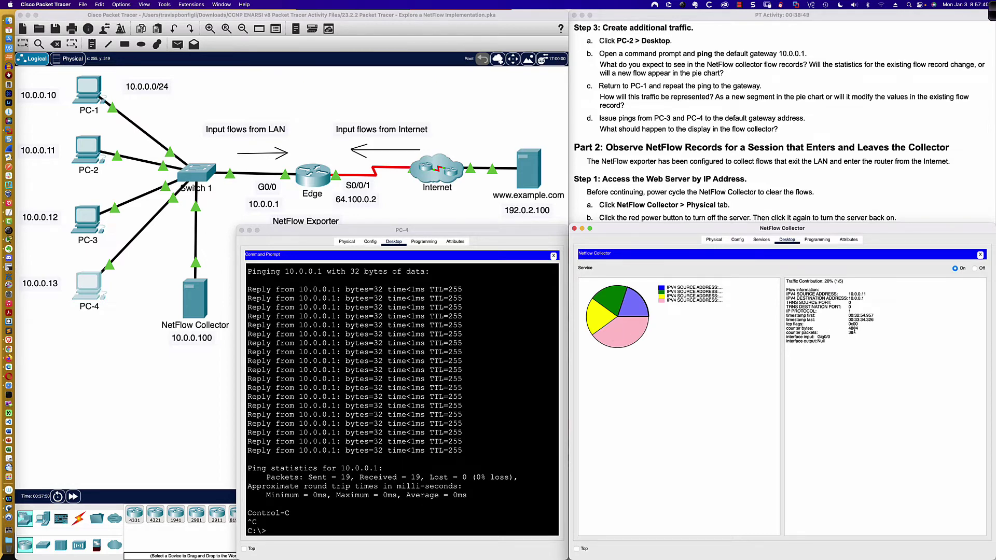
pyautogui.moveTo(859, 329); pyautogui.dragTo(846, 329)
# Bring PC-1's Command Prompt forward and read the Part 2 Step 1 instructions on clearing flows and accessing the web server
pyautogui.click(85, 96)
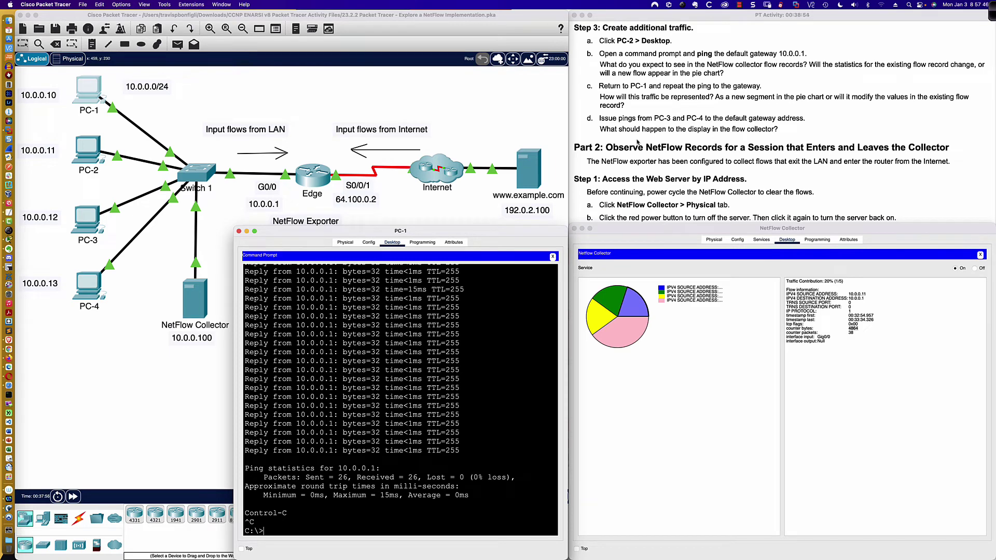
pyautogui.scroll(-2, 637, 140)
pyautogui.scroll(-8, 636, 140)
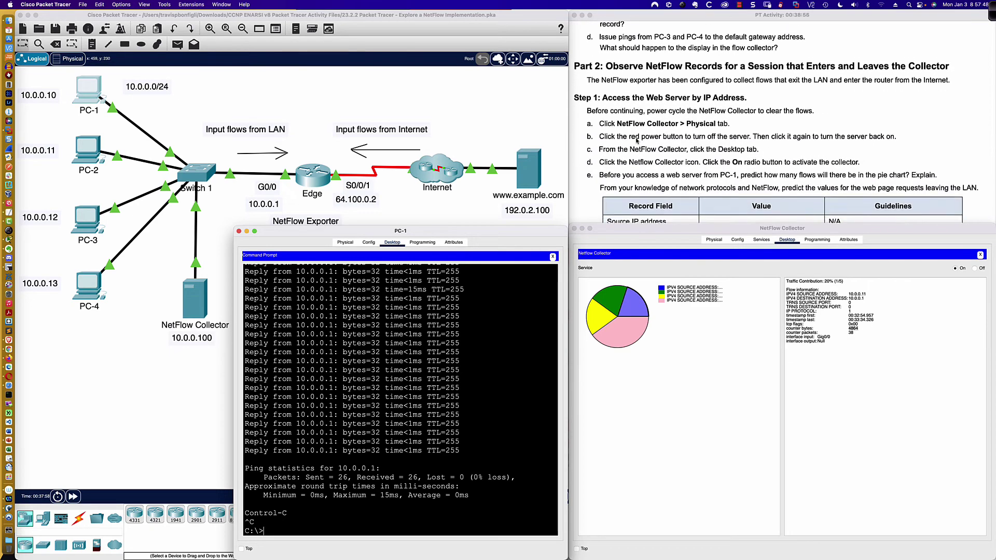
pyautogui.scroll(-1, 636, 142)
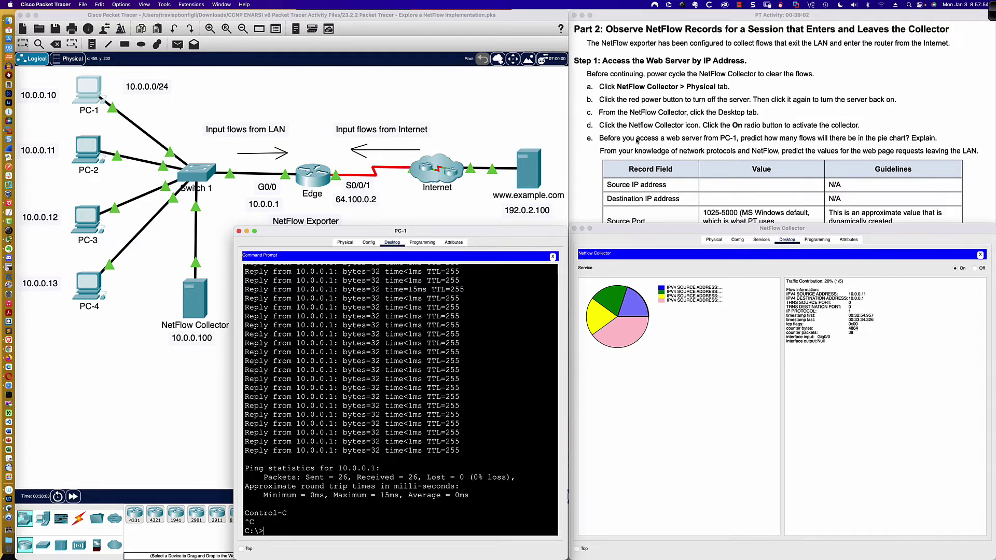
pyautogui.scroll(-3, 622, 105)
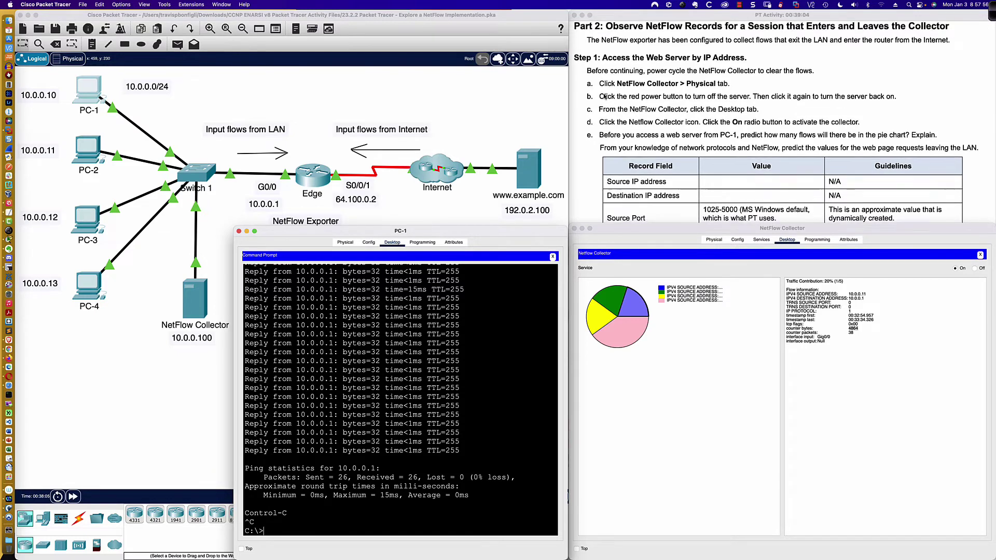
pyautogui.scroll(-2, 605, 96)
pyautogui.scroll(-1, 604, 96)
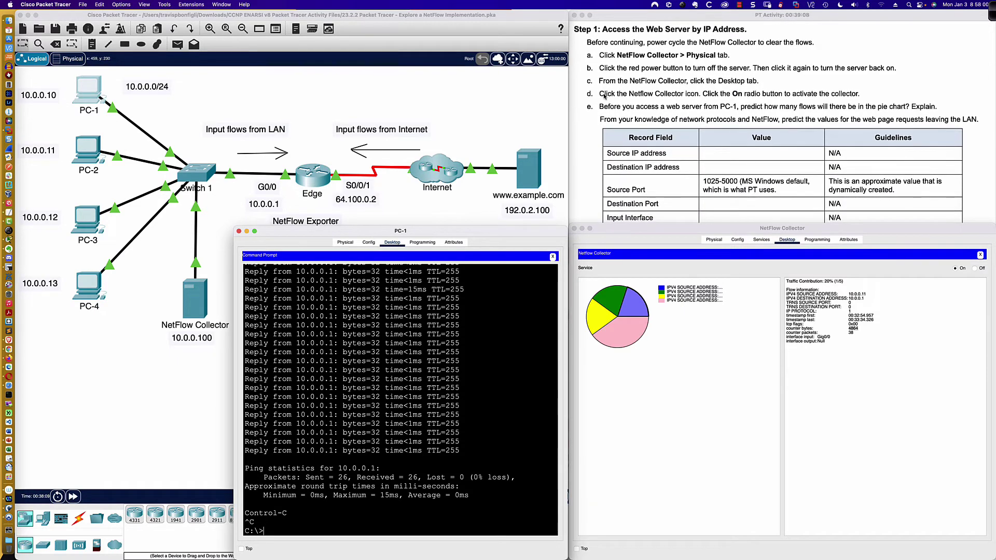
pyautogui.scroll(-1, 605, 96)
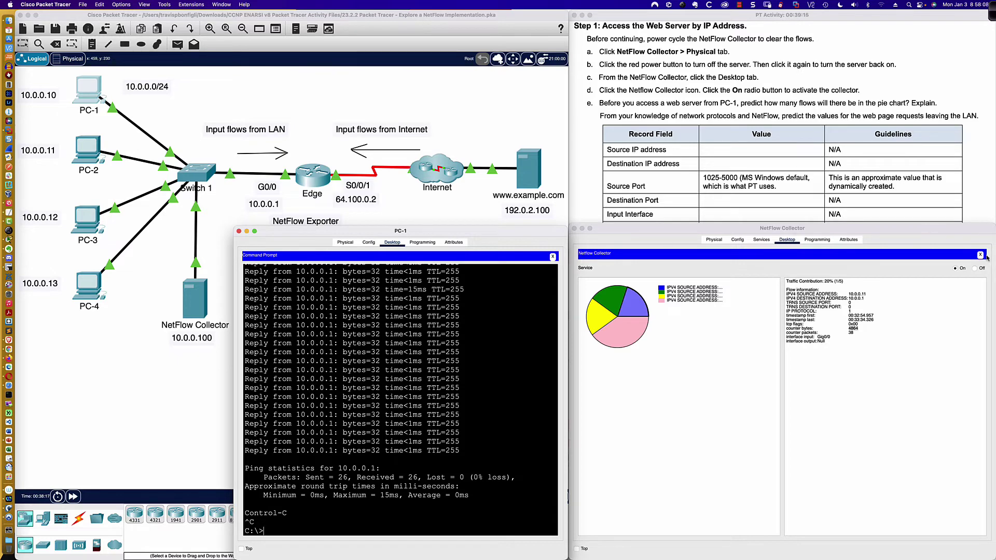
# Close the Netflow Collector application and power cycle the NetFlow Collector server off and back on
pyautogui.click(980, 254)
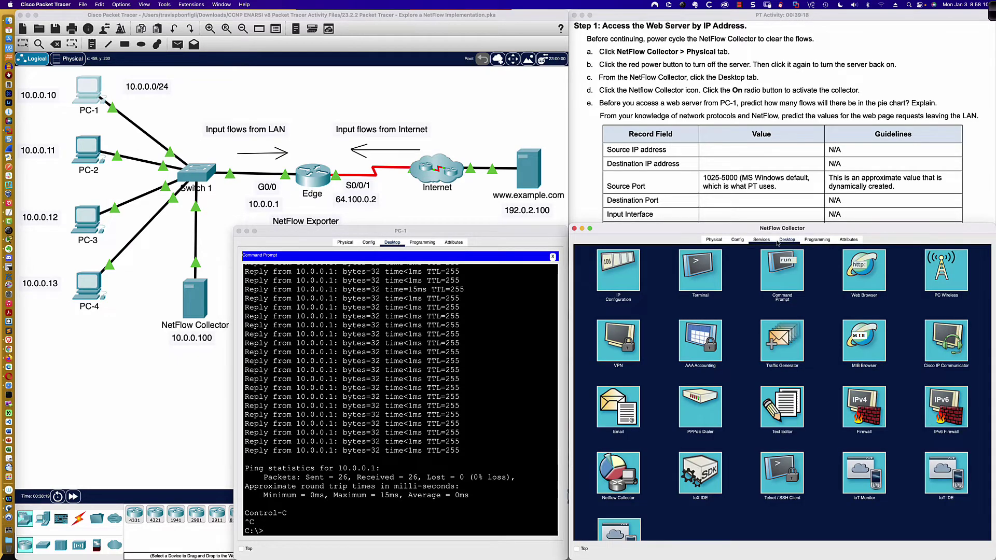
pyautogui.click(714, 240)
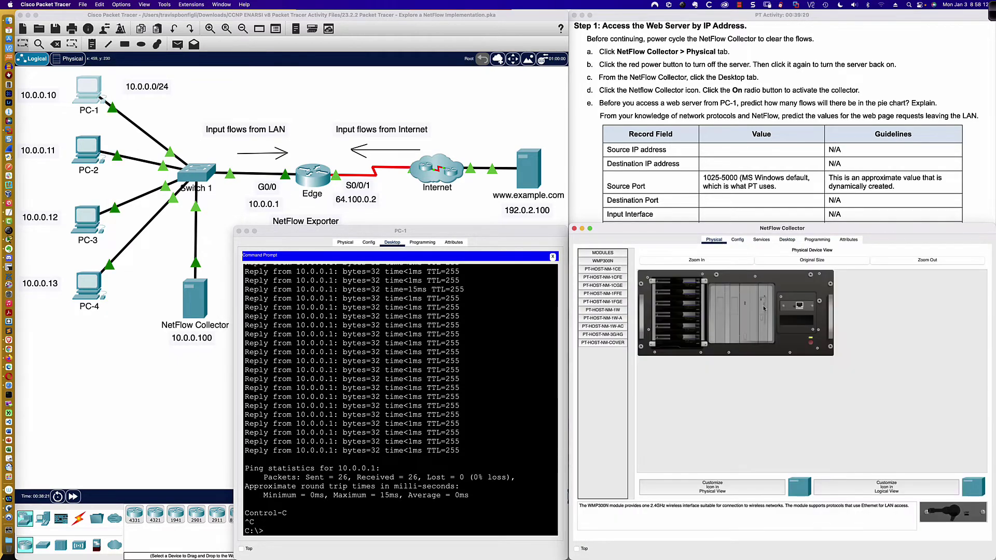
pyautogui.click(811, 344)
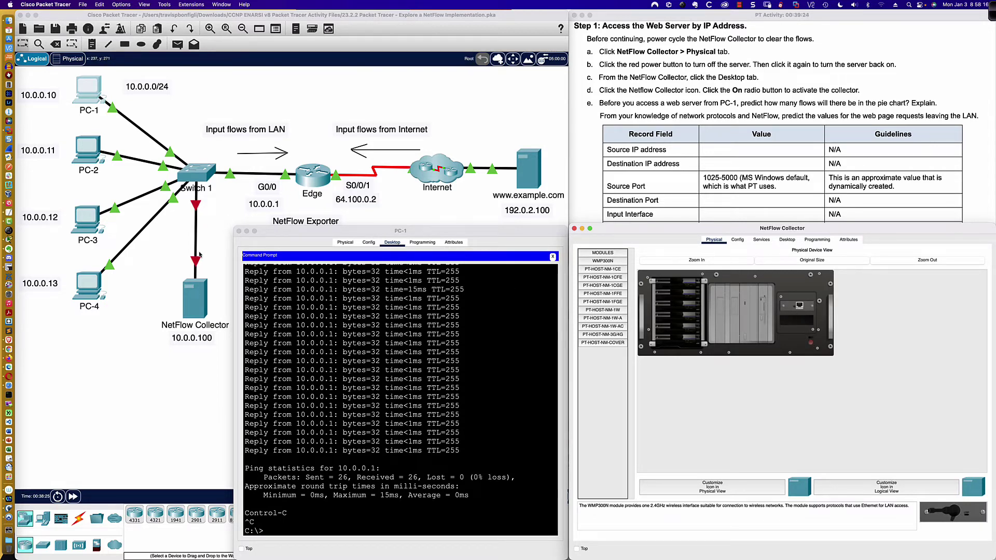
pyautogui.click(809, 342)
# Open the Netflow Collector application on the NetFlow Collector server and turn its service on
pyautogui.scroll(-2, 657, 51)
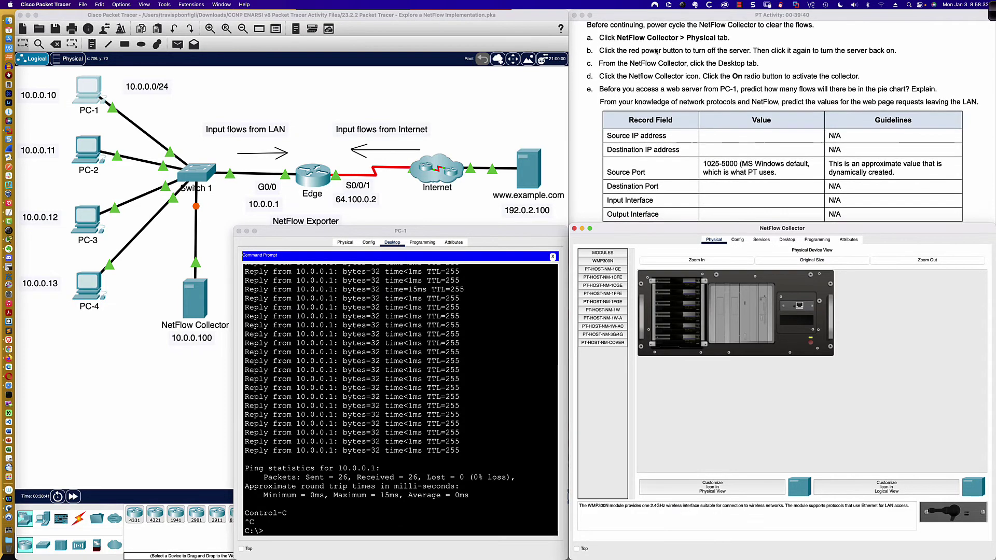
pyautogui.scroll(-1, 657, 51)
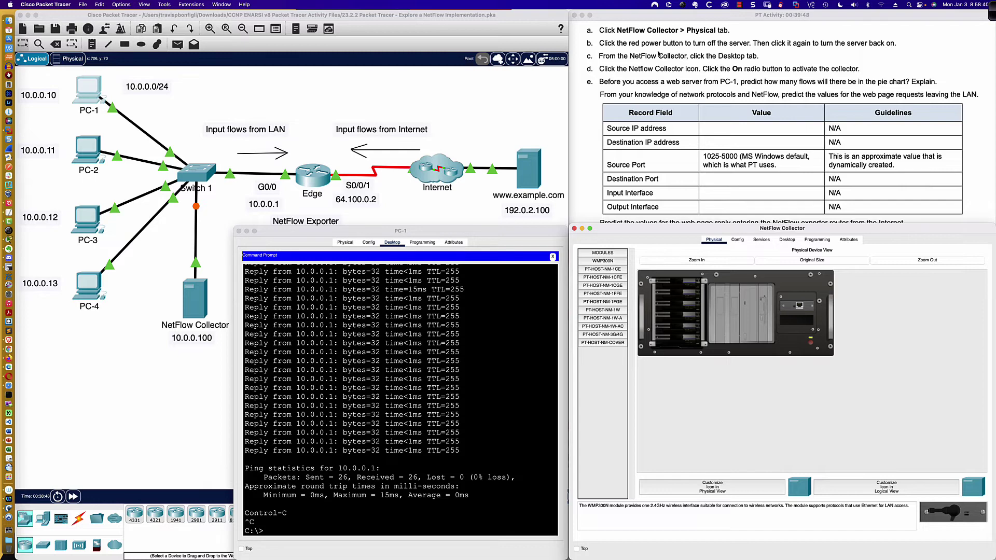
pyautogui.scroll(-3, 657, 54)
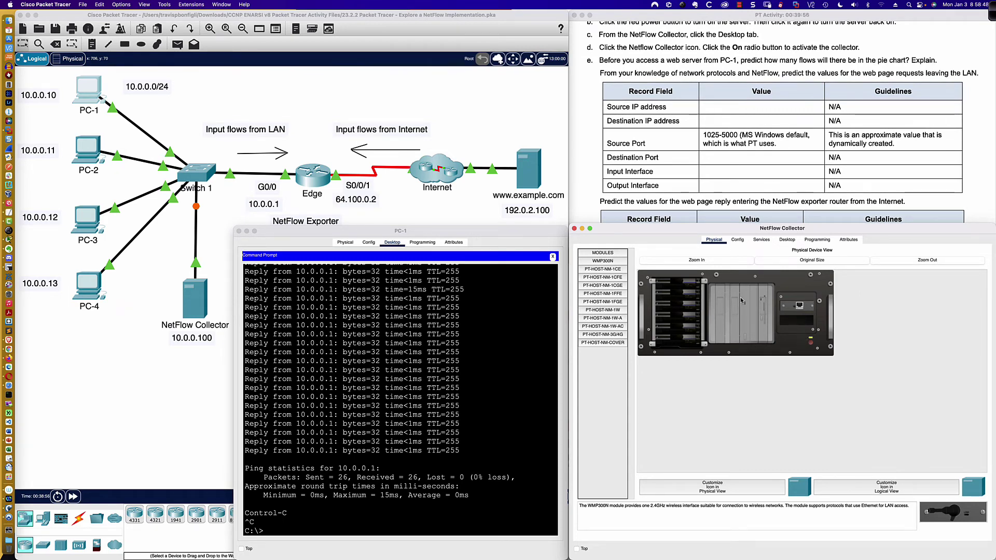
pyautogui.click(787, 239)
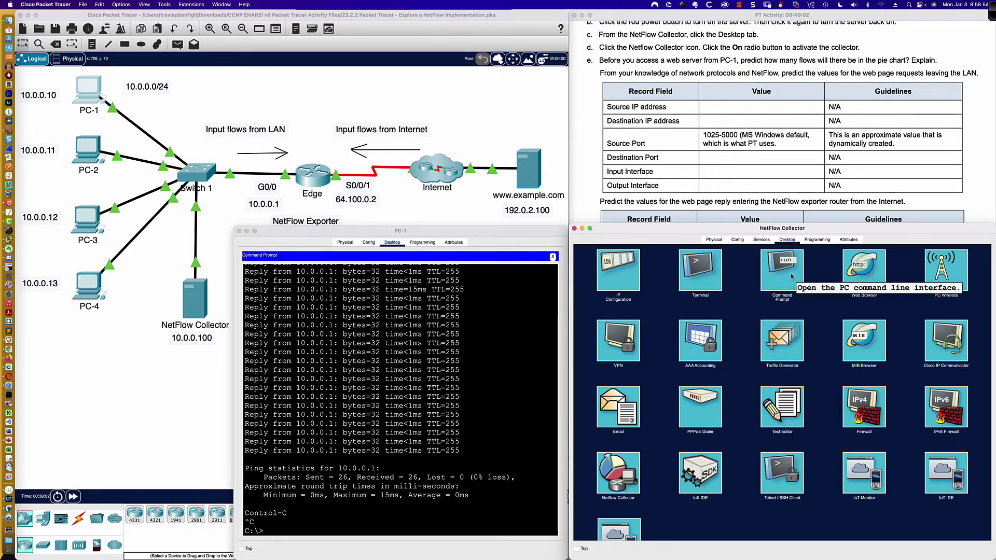
pyautogui.click(618, 484)
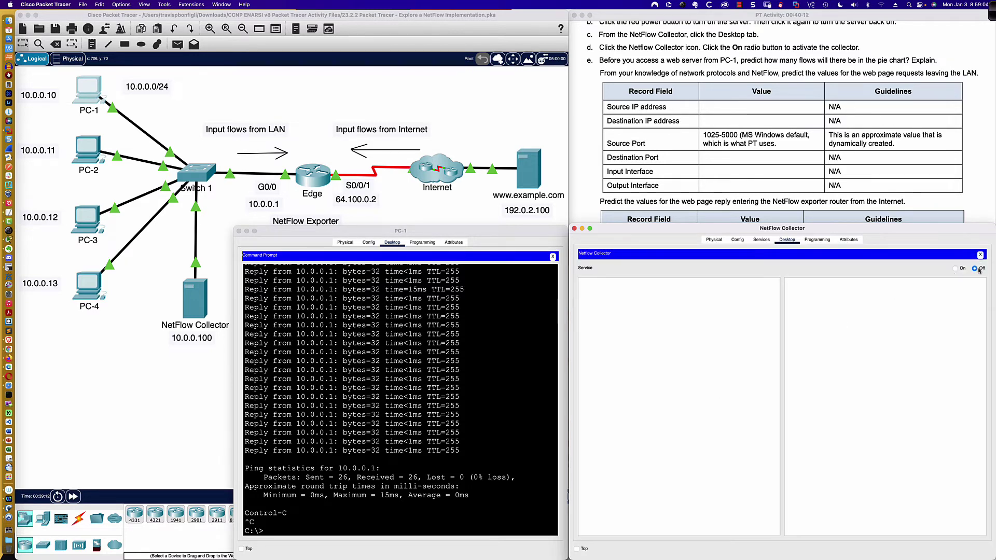
pyautogui.click(954, 269)
pyautogui.click(432, 273)
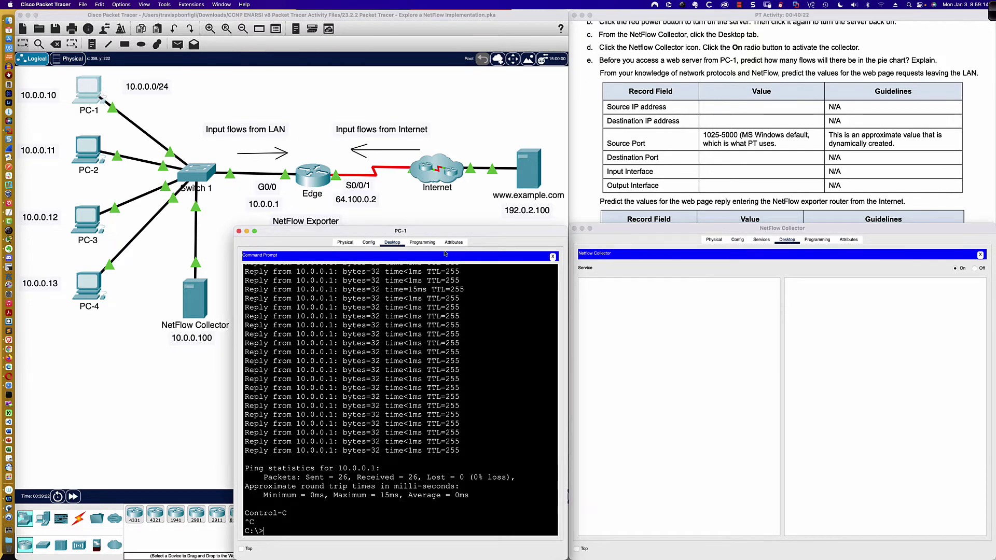
pyautogui.click(552, 258)
pyautogui.click(521, 274)
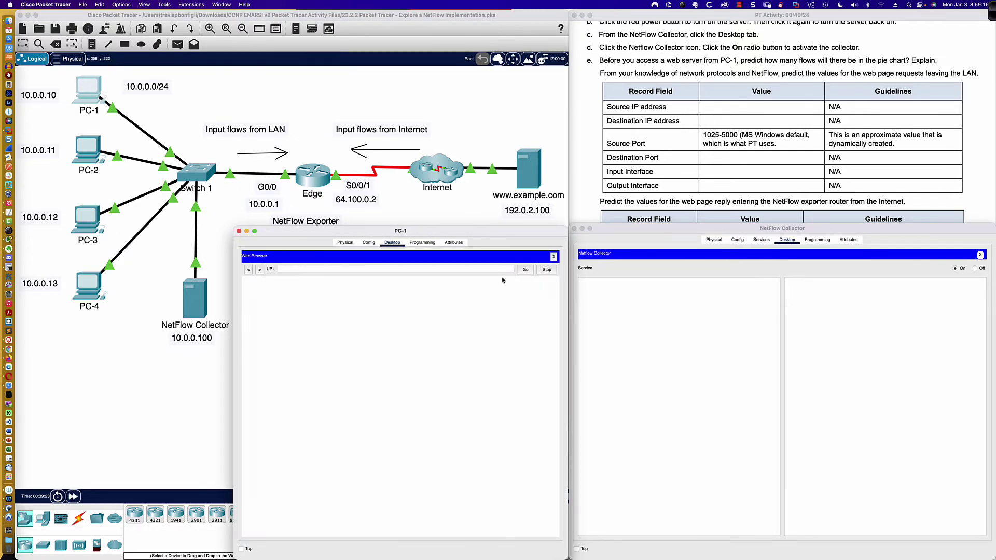
pyautogui.write('http://192.0.2')
pyautogui.press('Return')
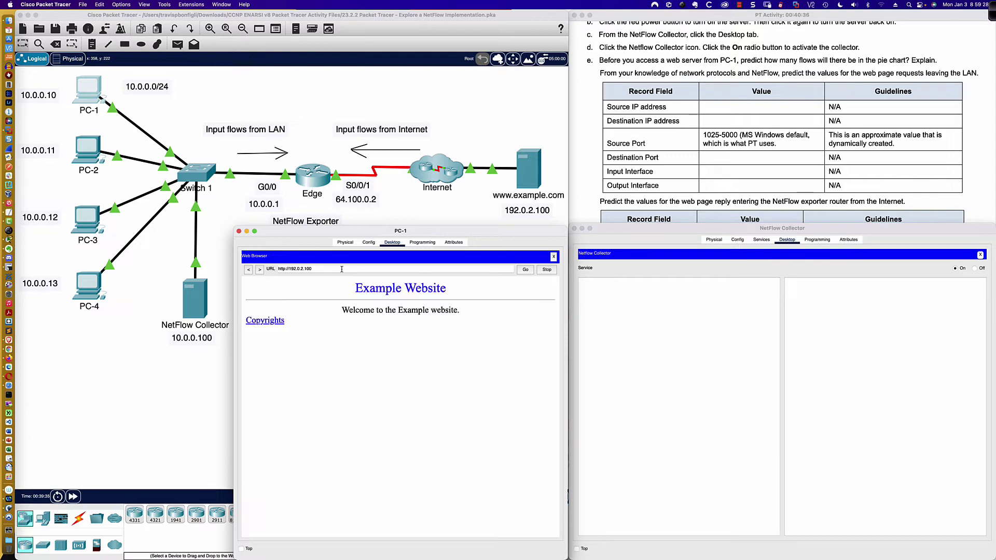
# Open the Copyrights page in PC-1's browser, return to the Example Website home page and reload it repeatedly
pyautogui.click(278, 322)
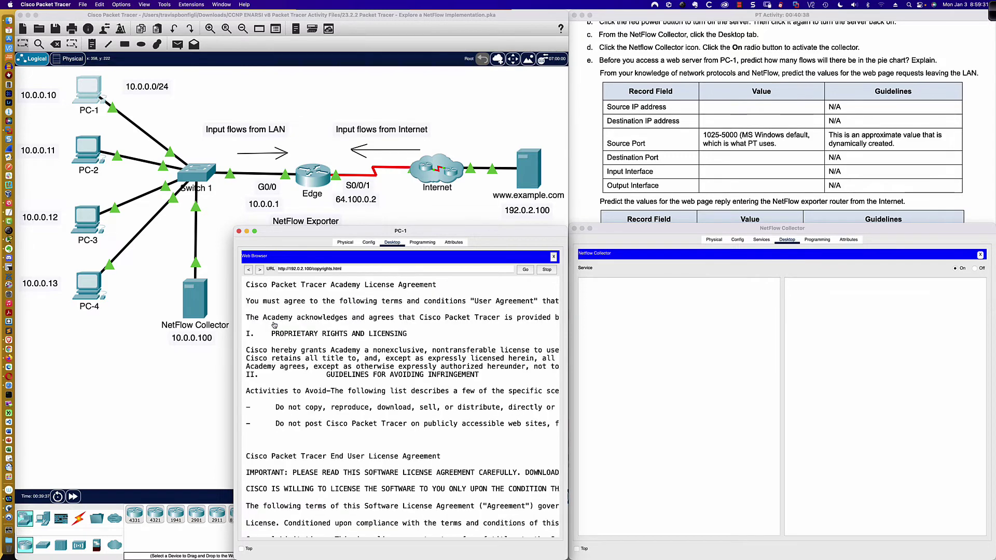
pyautogui.click(249, 270)
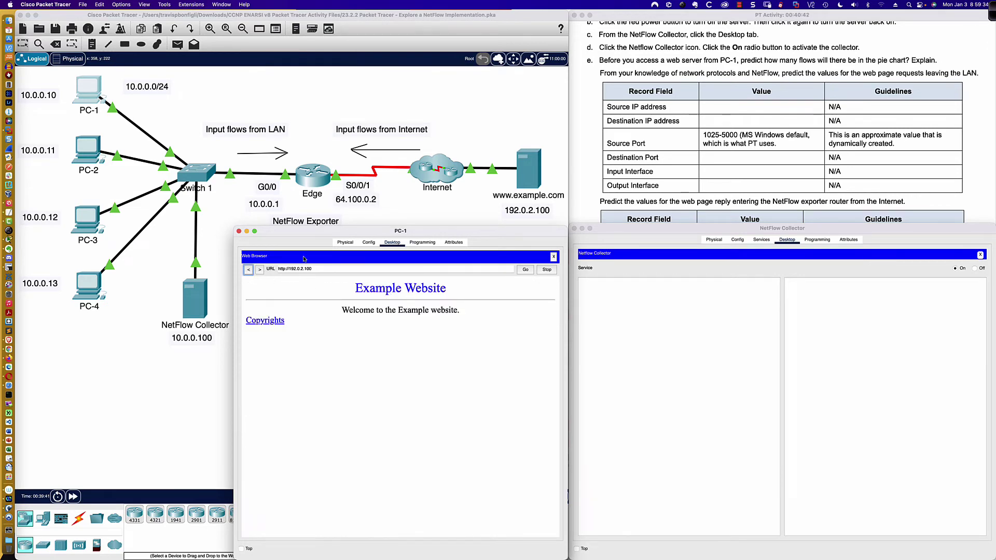
pyautogui.click(525, 270)
pyautogui.click(524, 270)
pyautogui.click(524, 270)
pyautogui.click(524, 271)
pyautogui.click(524, 270)
pyautogui.click(524, 270)
# Generate more web traffic by alternating between the Copyrights and home pages with reloads, and close PC-1's Web Browser
pyautogui.click(269, 322)
pyautogui.click(524, 270)
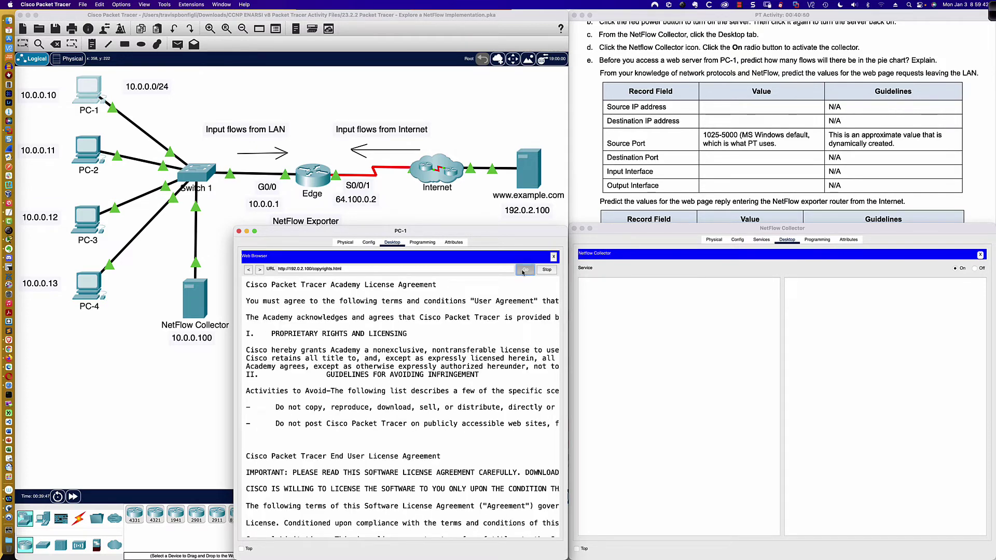
pyautogui.click(249, 270)
pyautogui.click(534, 270)
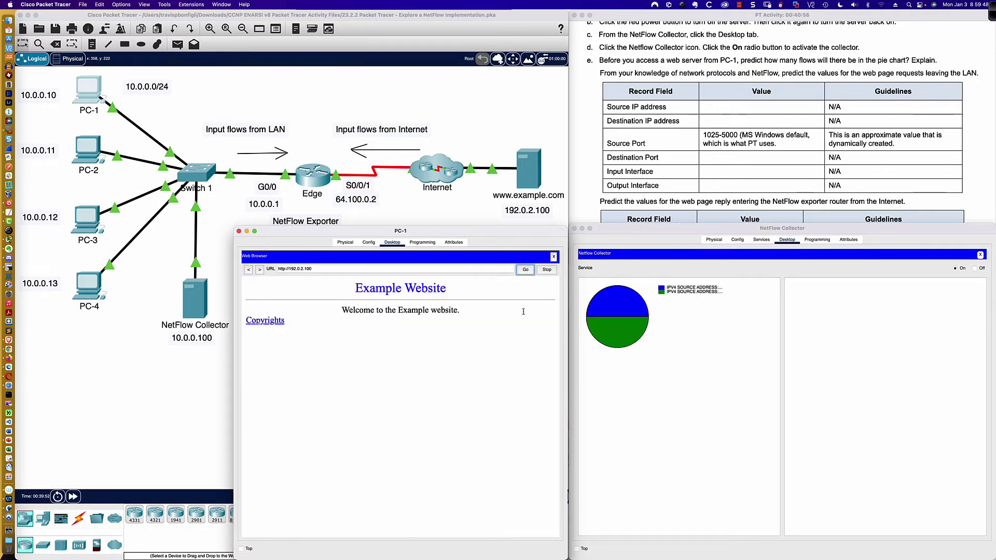
pyautogui.click(272, 320)
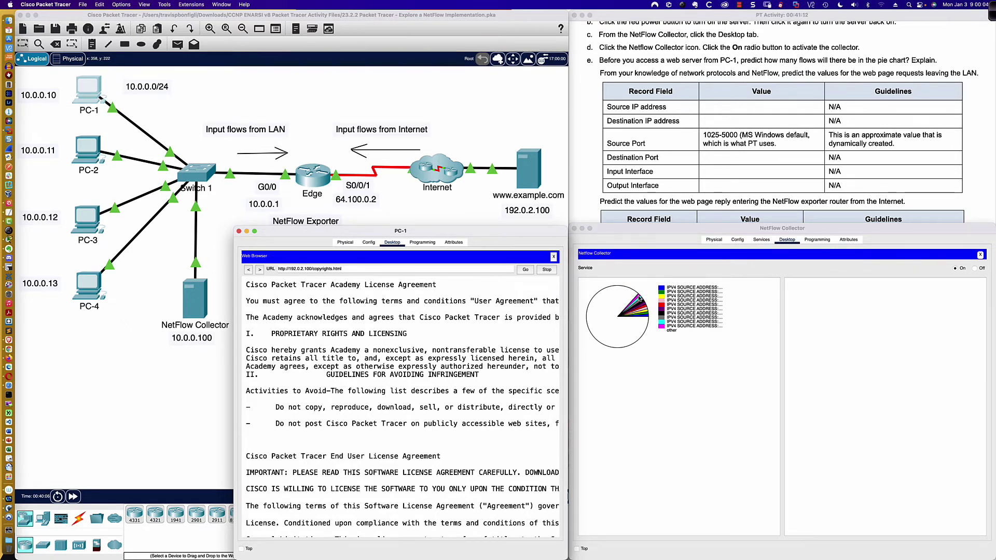
pyautogui.click(553, 256)
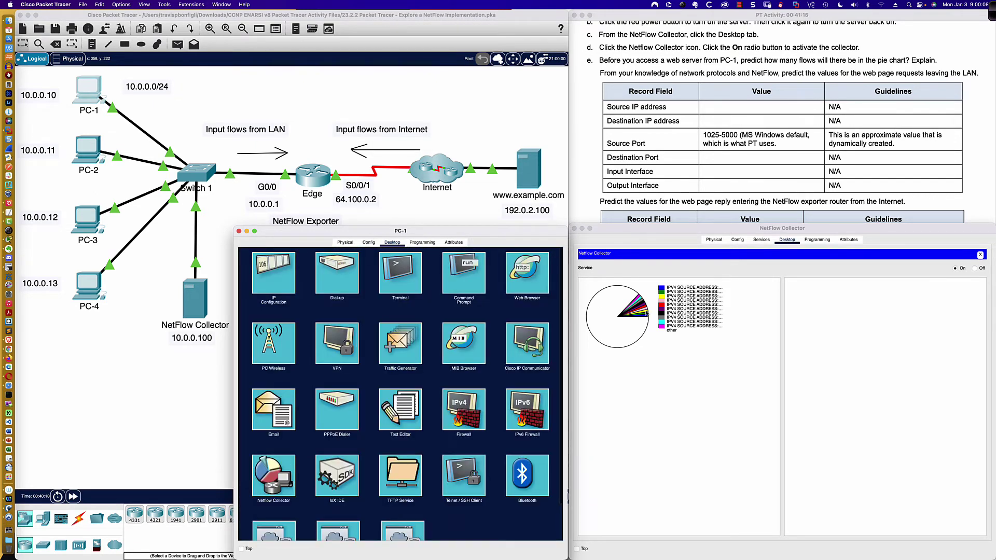
# Examine the first five flow records in the NetFlow Collector's pie chart legend, comparing IP addresses, ports, flags and interfaces
pyautogui.click(646, 314)
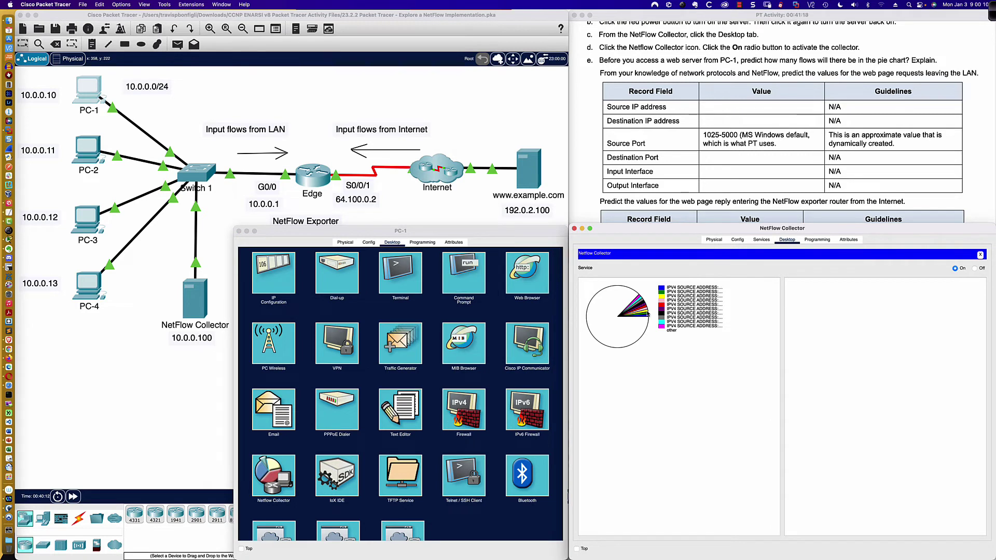
pyautogui.click(680, 305)
pyautogui.click(680, 300)
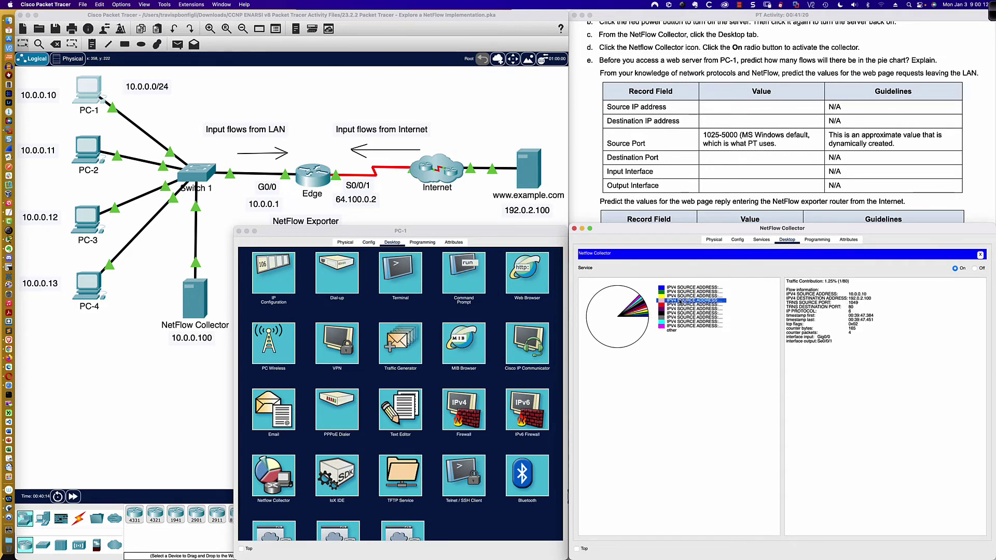
pyautogui.click(682, 288)
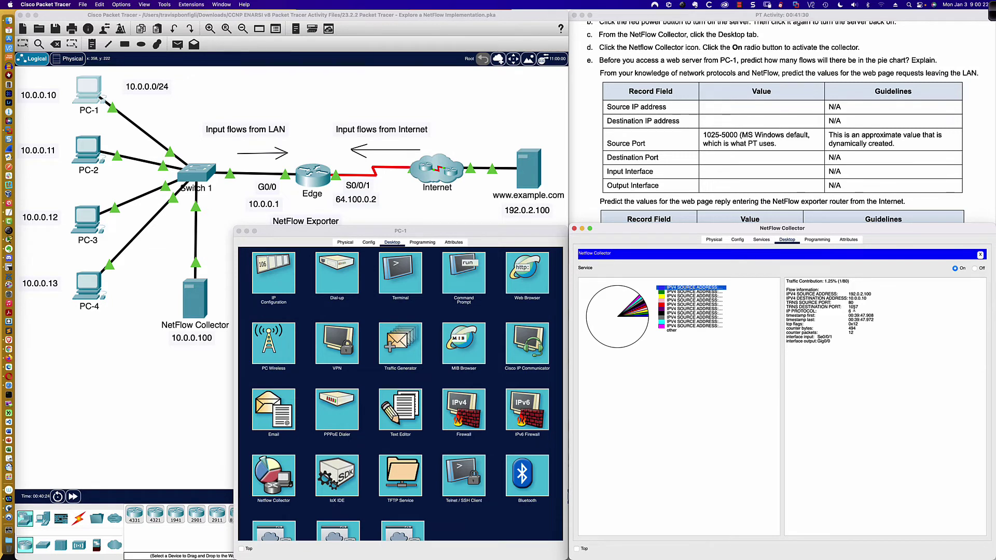
pyautogui.click(705, 292)
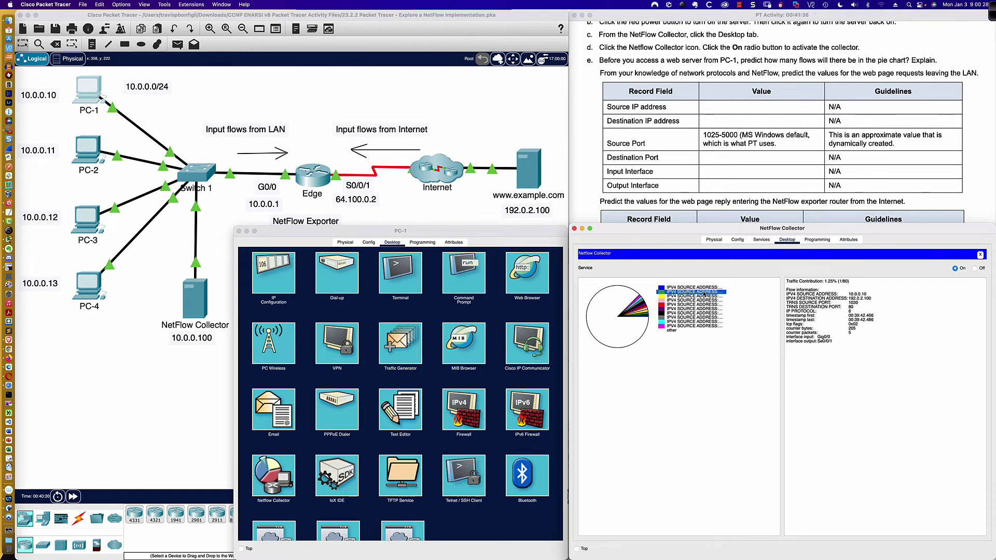
pyautogui.click(700, 287)
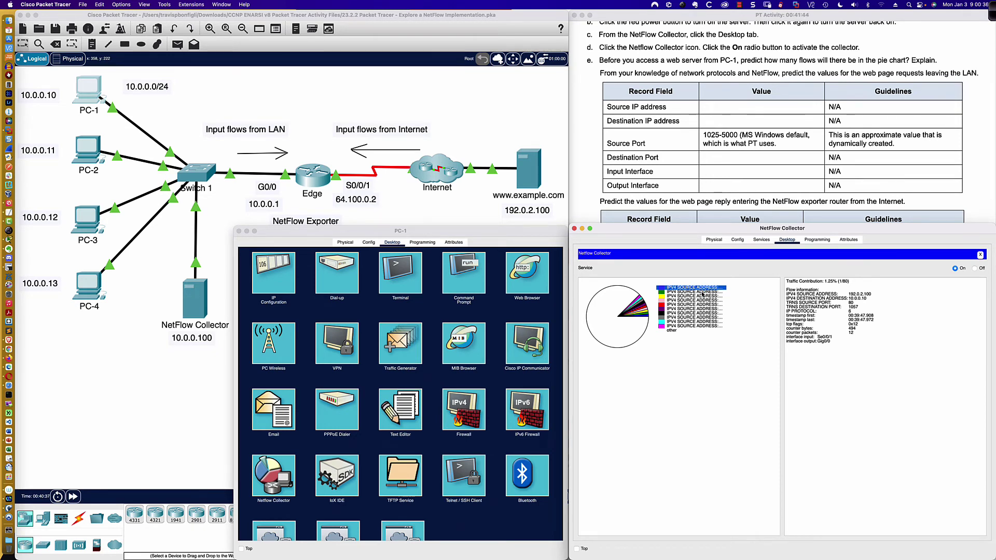
pyautogui.click(701, 292)
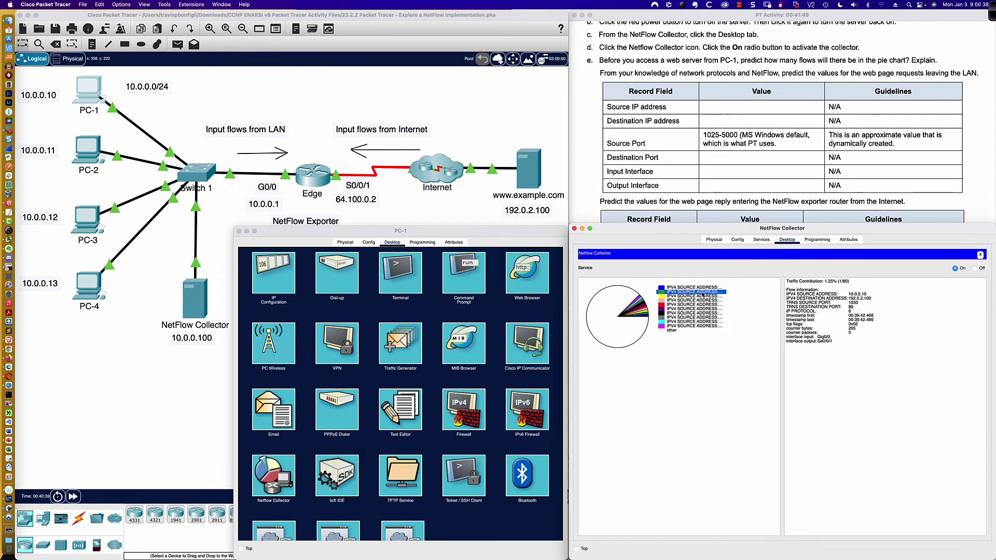
pyautogui.click(702, 297)
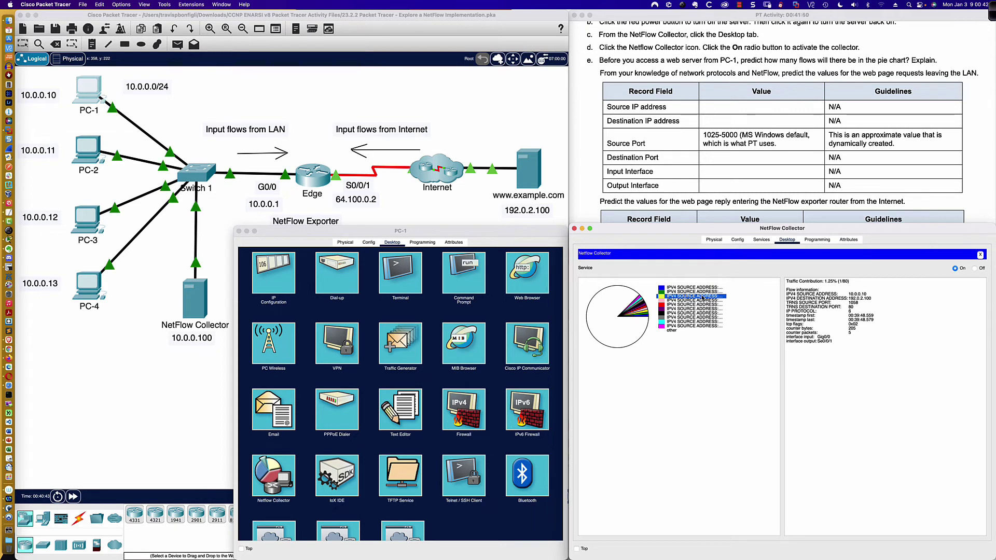
pyautogui.click(705, 301)
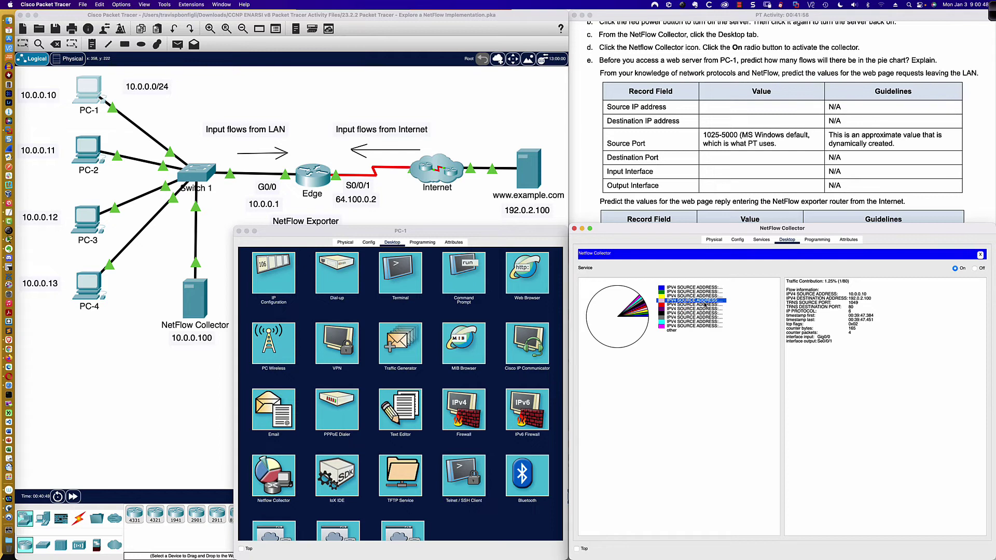
pyautogui.click(704, 305)
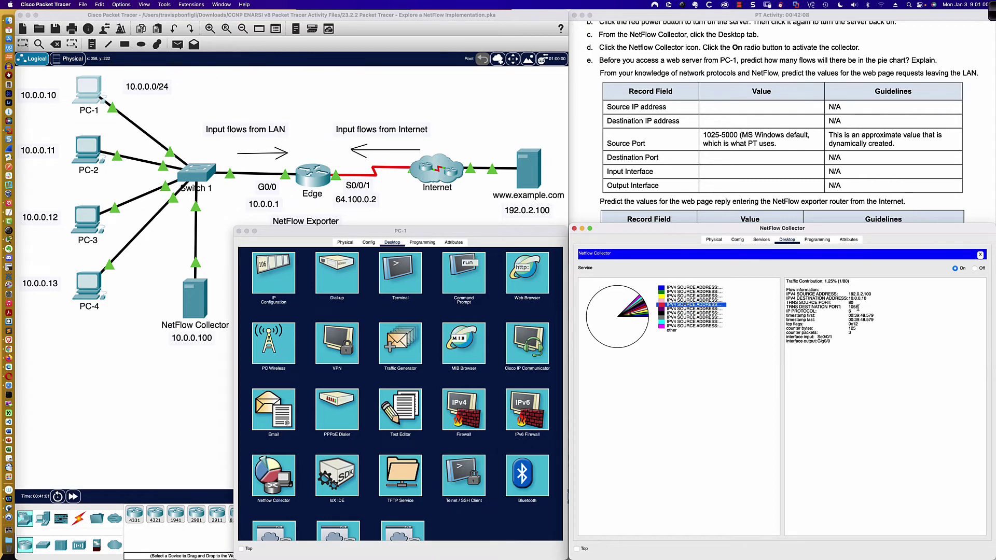
# Enter privileged mode on the Edge router's CLI and check its NAT translations and NAT statistics
pyautogui.click(325, 186)
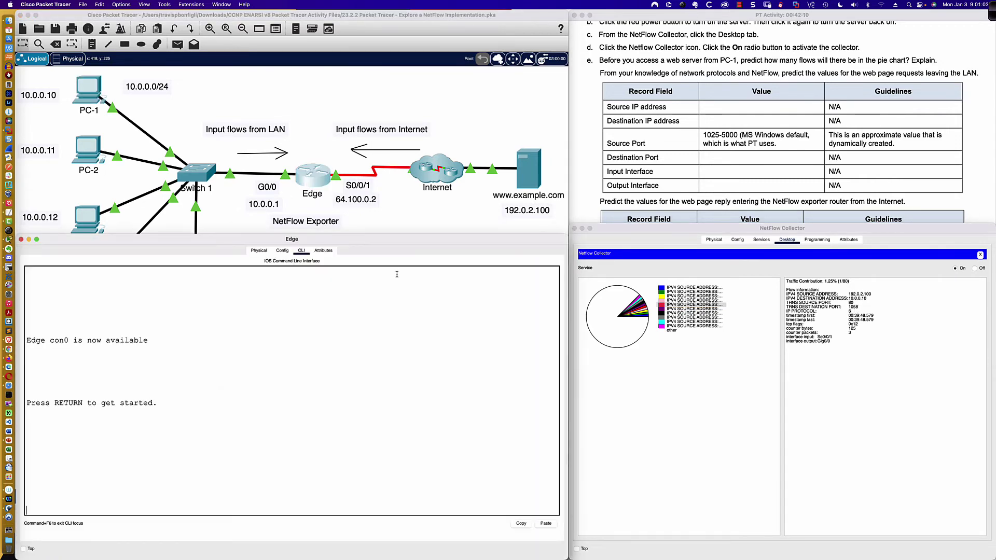
pyautogui.press('Return')
pyautogui.press('Return')
pyautogui.write('en')
pyautogui.press('Return')
pyautogui.write('sh ip nat tran')
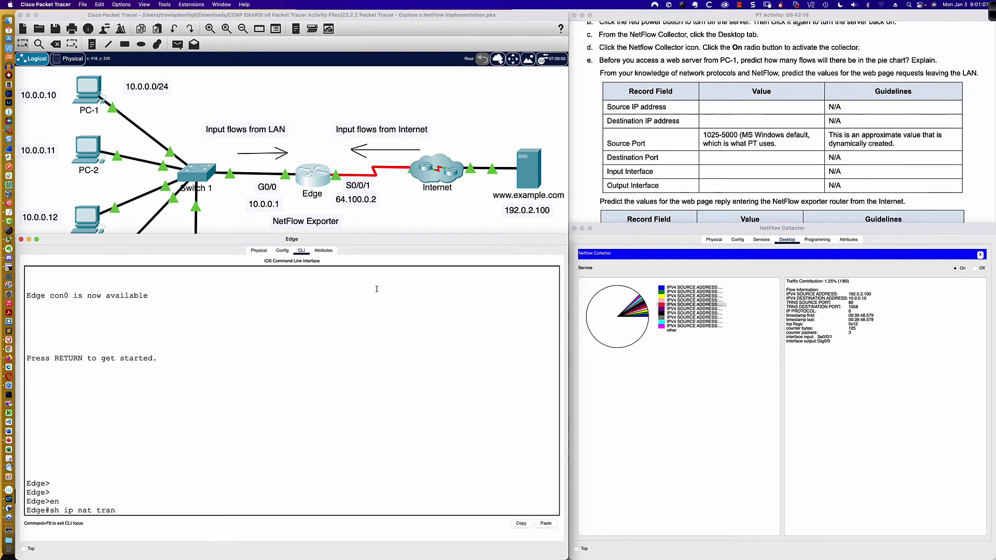
pyautogui.press('Return')
pyautogui.write('sh')
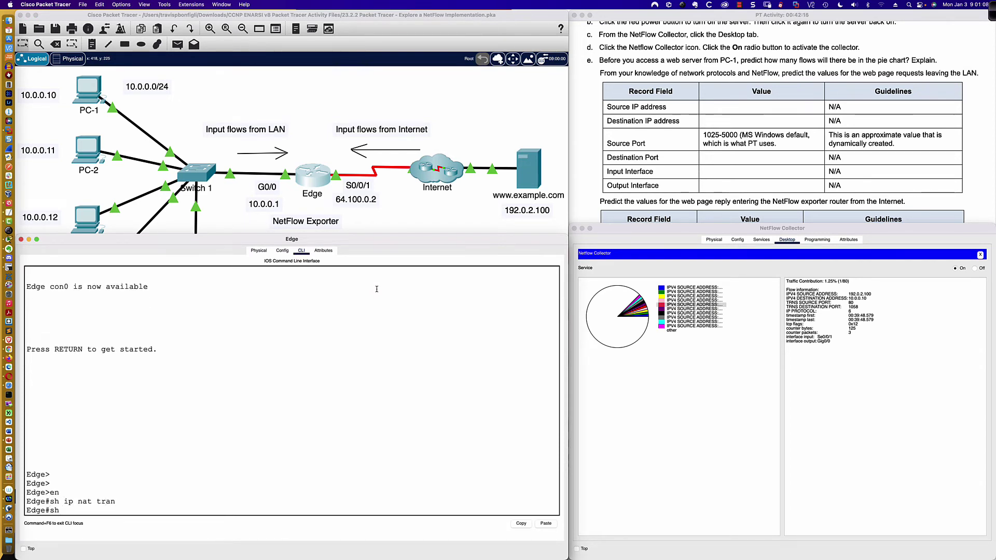
pyautogui.write(' ip nat sta')
pyautogui.press('Tab')
pyautogui.press('Return')
# Display the Edge router's running configuration through to its end and review it for NAT settings
pyautogui.write('sh ip')
pyautogui.press('BackSpace')
pyautogui.press('BackSpace')
pyautogui.write('run')
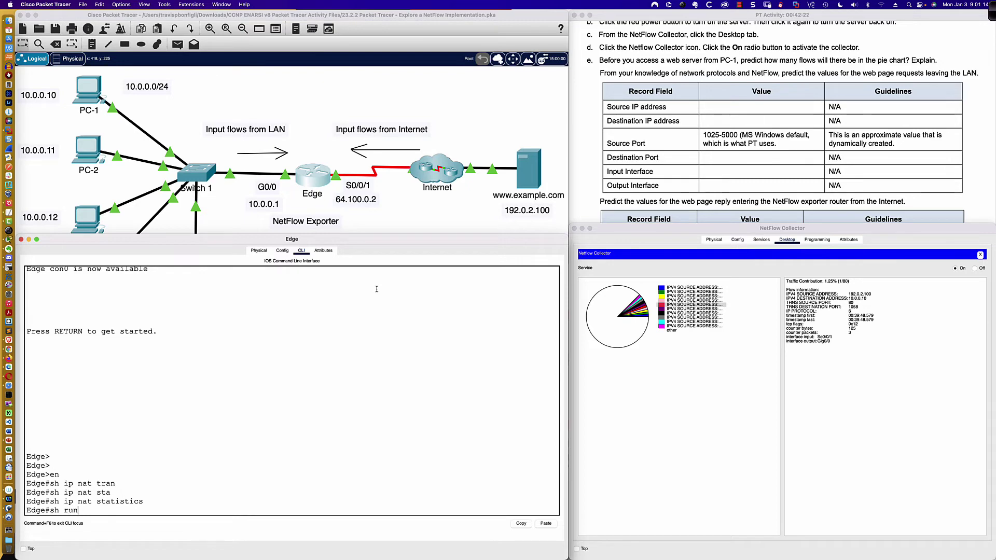
pyautogui.press('Return')
pyautogui.press('space')
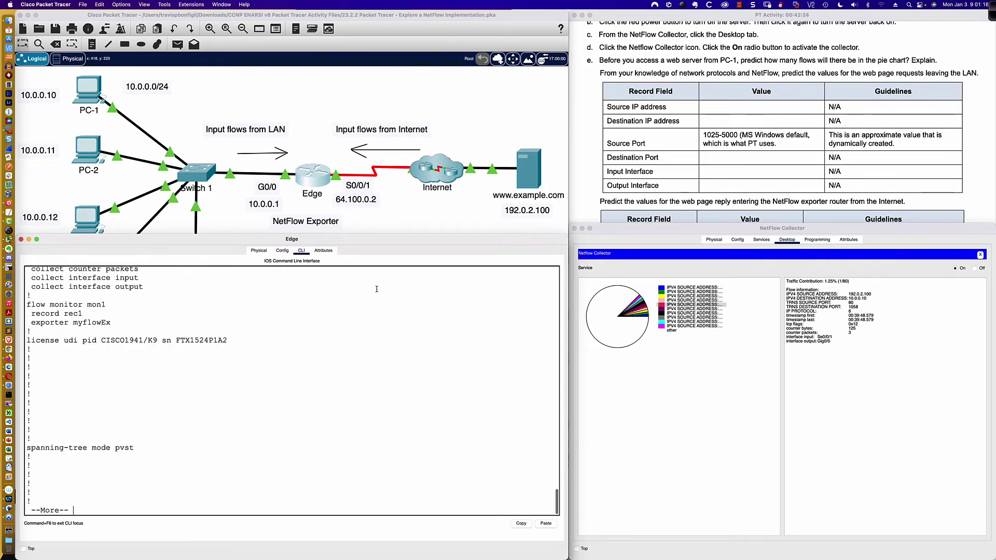
pyautogui.press('space')
pyautogui.press('space')
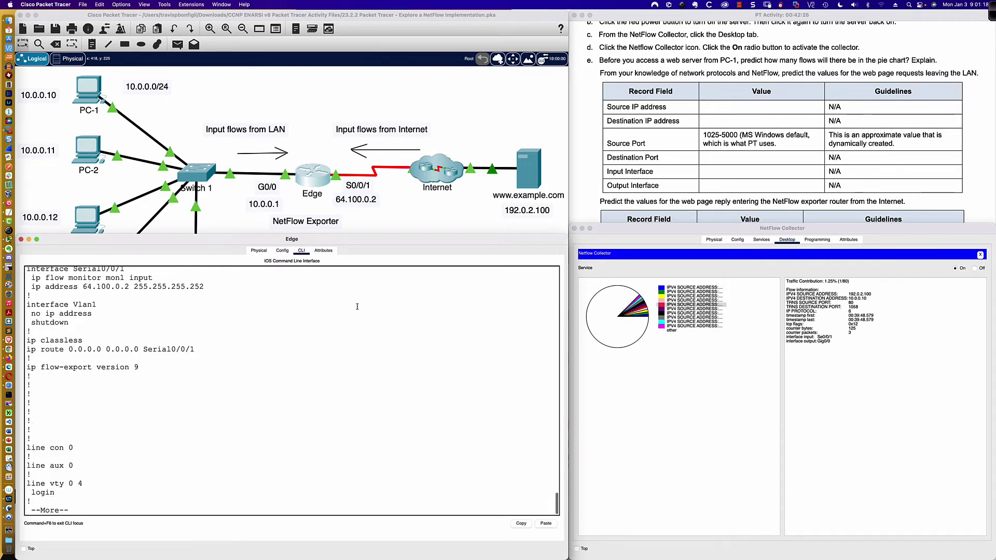
pyautogui.press('space')
pyautogui.scroll(5, 292, 349)
pyautogui.scroll(-5, 292, 349)
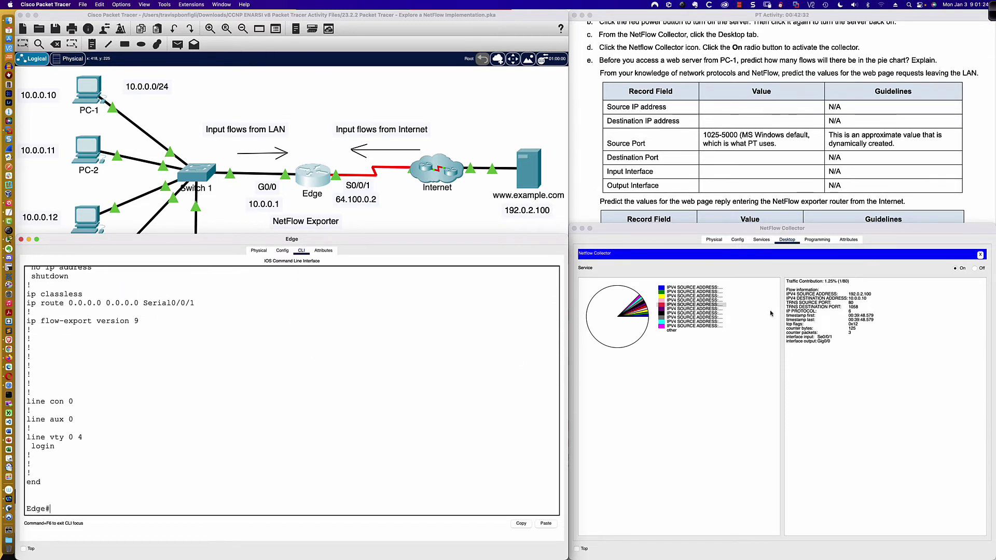
# Examine the sixth to eighth flow records on the NetFlow Collector, comparing ports, counters and interfaces
pyautogui.click(714, 309)
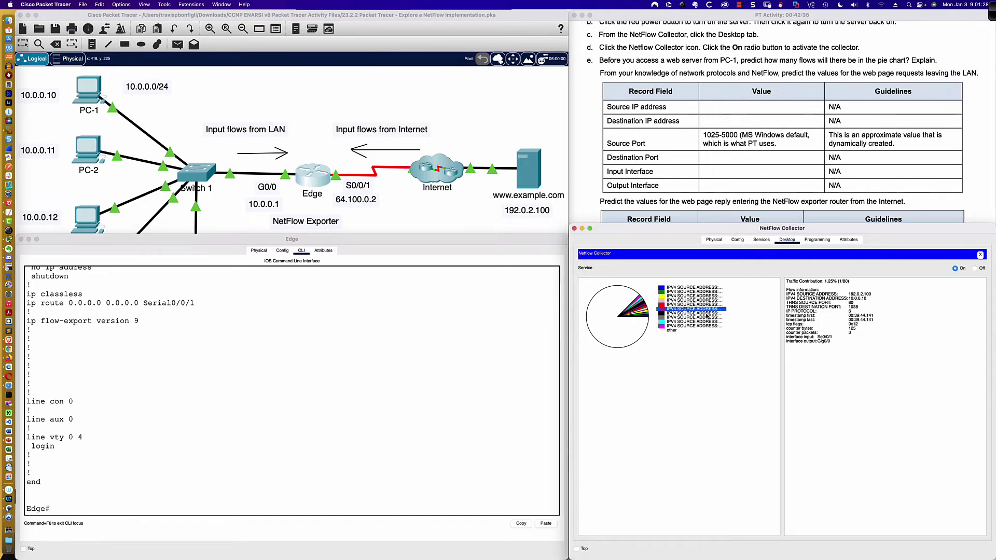
pyautogui.click(706, 314)
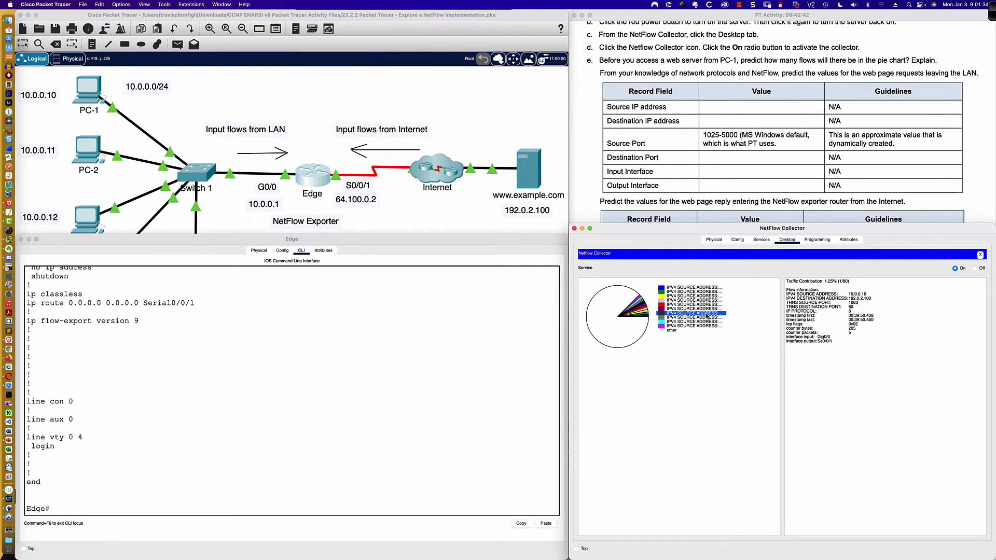
pyautogui.click(707, 317)
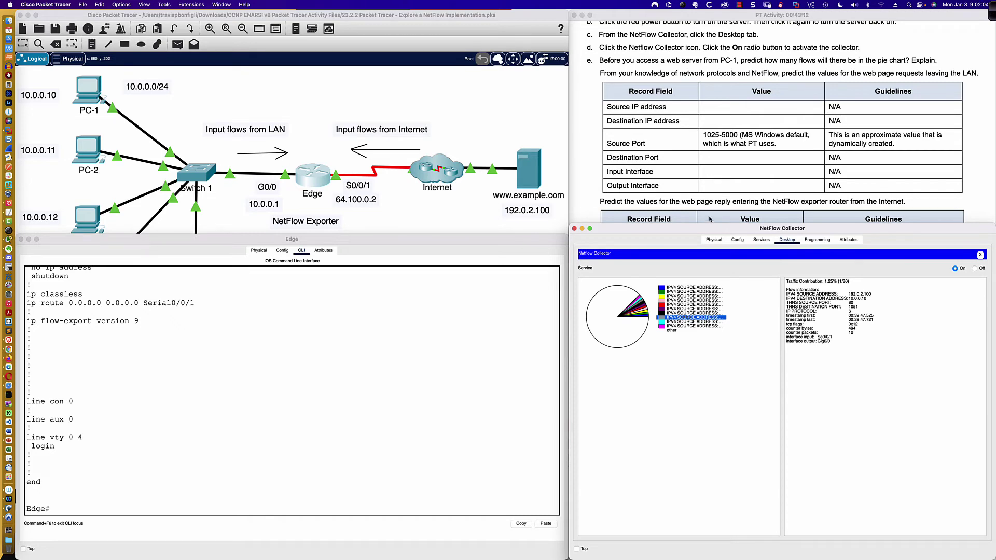
# Bring the PT Activity instructions forward and read the web request and reply prediction tables and questions
pyautogui.click(658, 210)
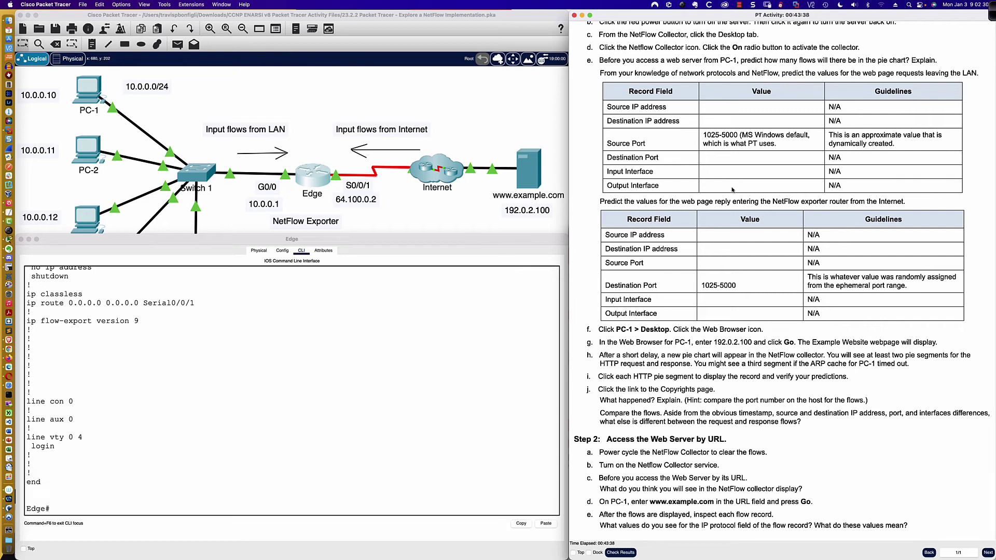
pyautogui.scroll(1, 733, 247)
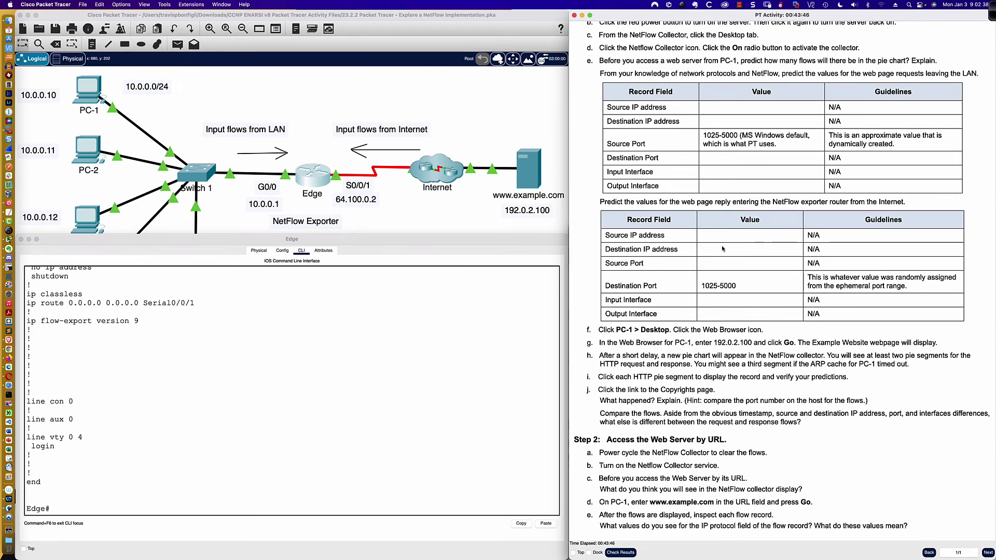
# Review the destination address in the NetFlow Collector's selected flow record and return to the web reply prediction table in the PT Activity instructions
pyautogui.click(345, 231)
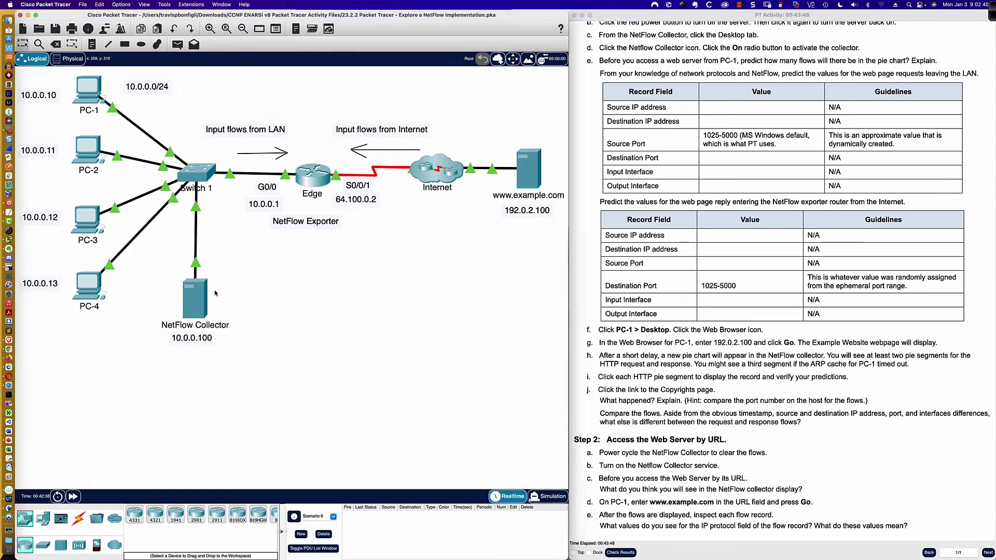
pyautogui.click(202, 296)
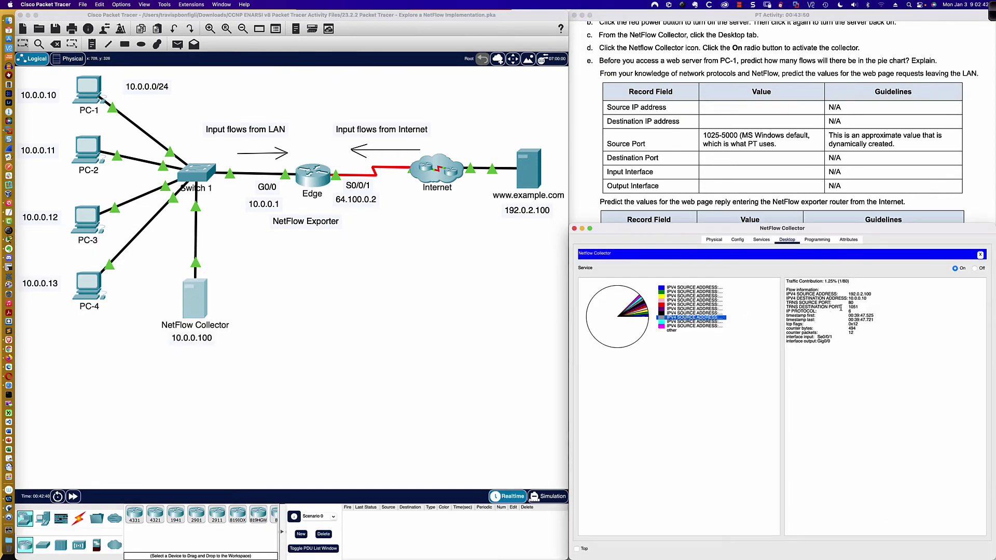
pyautogui.moveTo(803, 299); pyautogui.dragTo(866, 299)
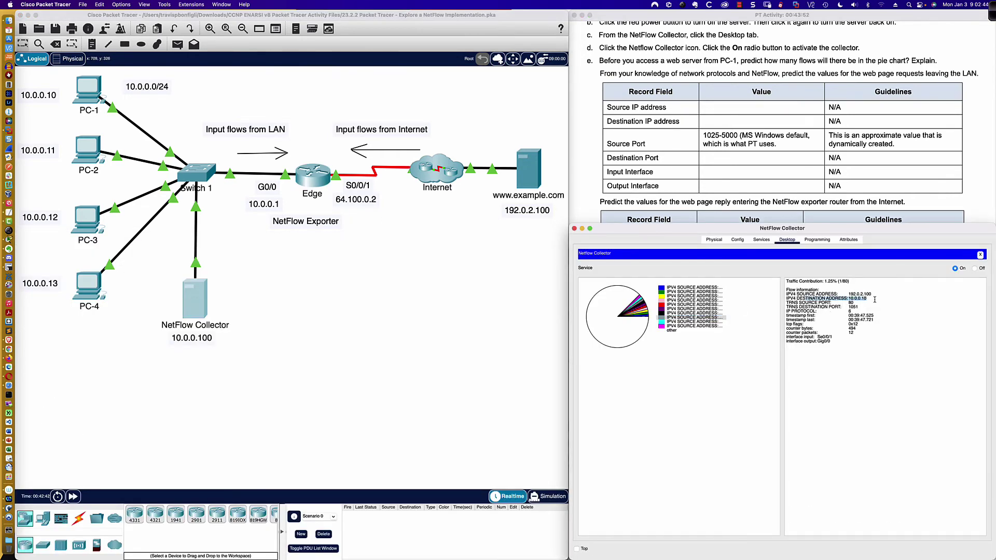
pyautogui.click(592, 202)
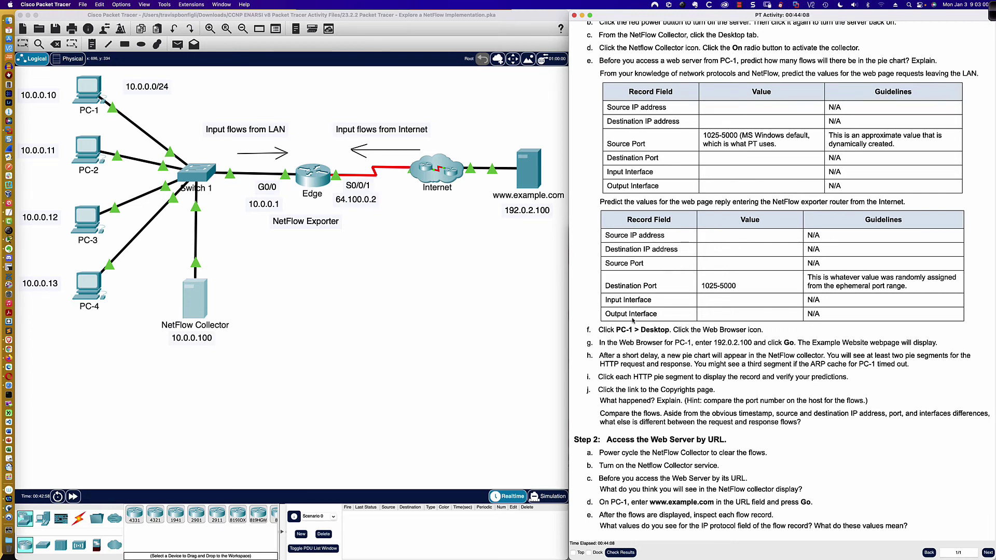
pyautogui.scroll(-1, 635, 332)
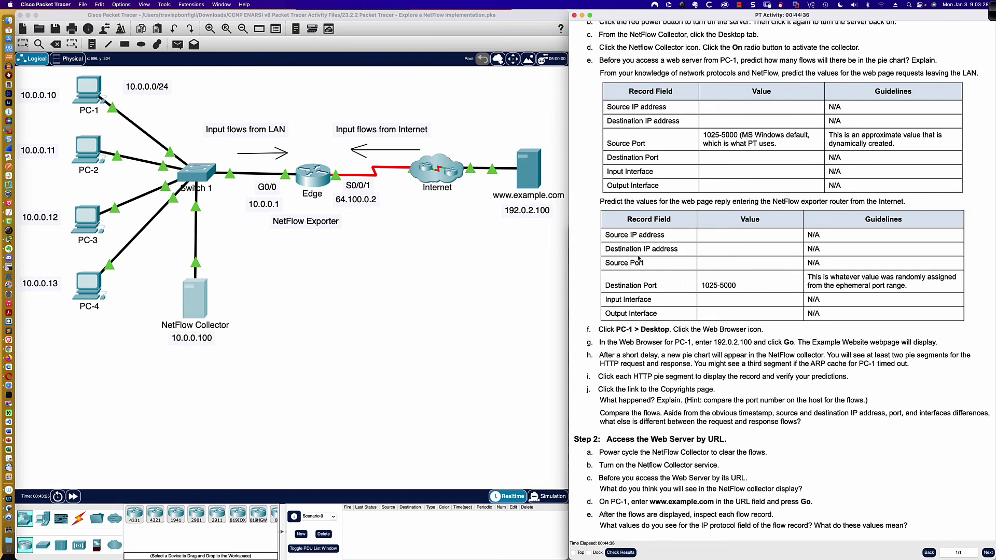
# Close the flow display on the NetFlow Collector and power cycle the server to clear its flows
pyautogui.click(189, 299)
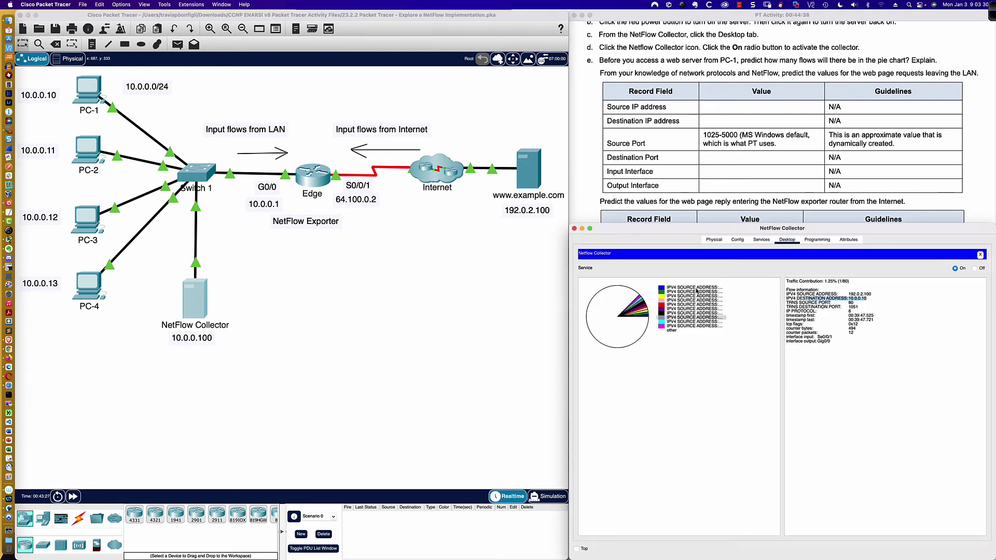
pyautogui.click(980, 255)
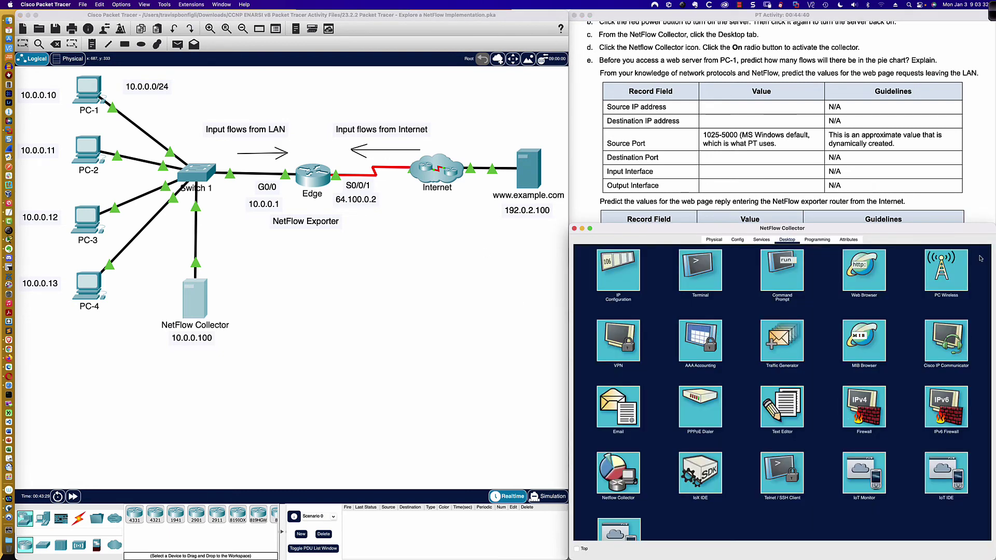
pyautogui.click(714, 239)
pyautogui.click(811, 343)
pyautogui.click(811, 343)
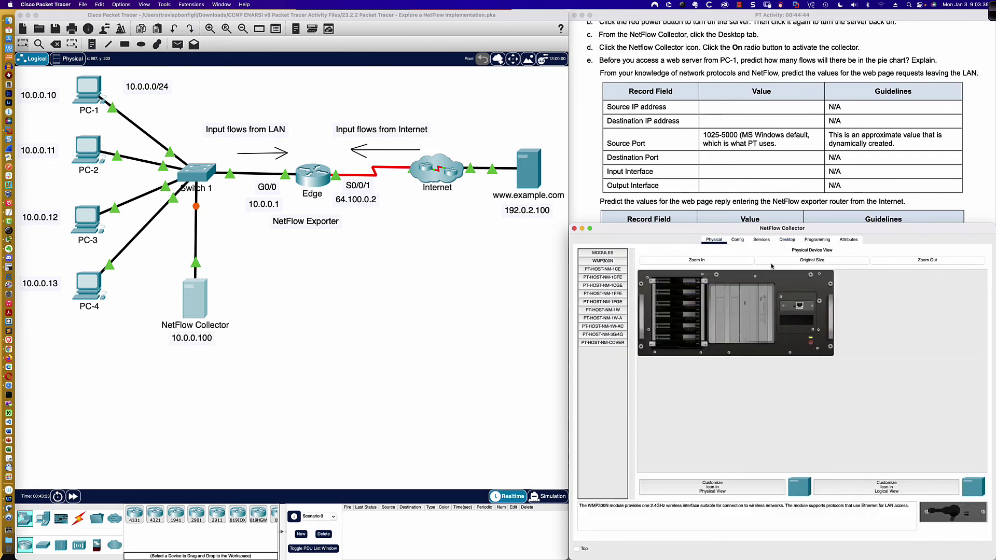
# Reopen the Netflow Collector application on the server, turn its service on, and fast-forward the simulation time
pyautogui.click(786, 239)
pyautogui.click(632, 463)
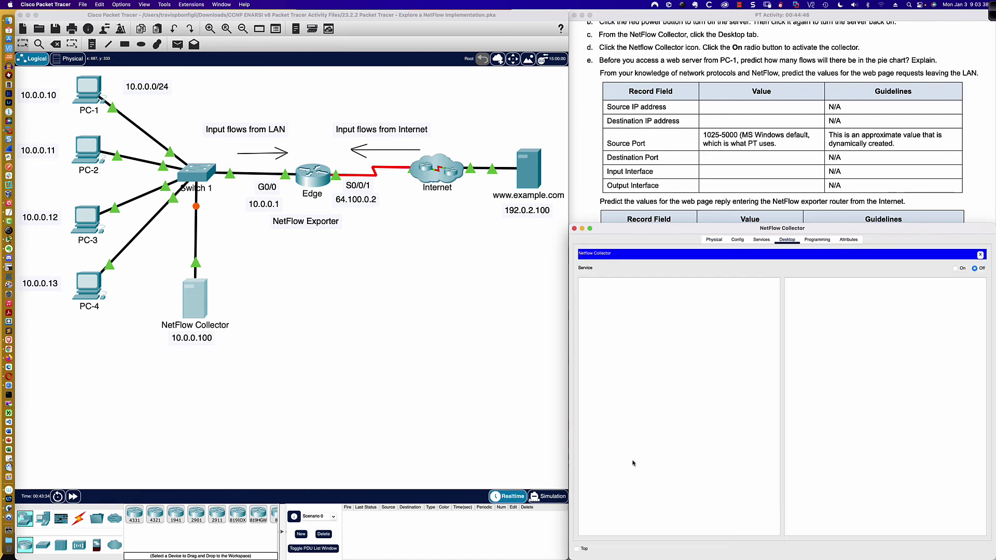
pyautogui.click(954, 268)
pyautogui.click(73, 497)
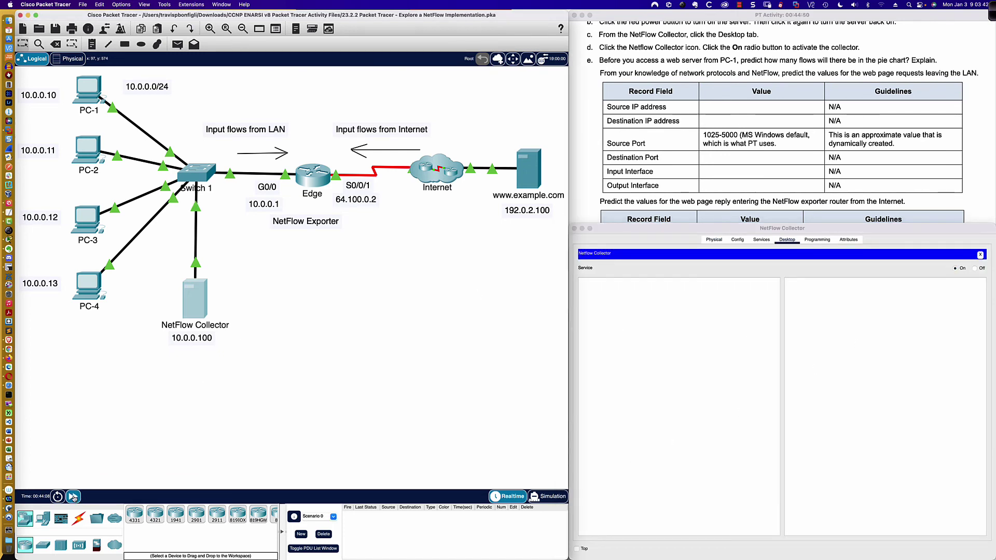
# Browse from PC-1 to 192.0.2.100, open the site's Copyrights page, and close the web browser
pyautogui.click(88, 91)
pyautogui.click(508, 276)
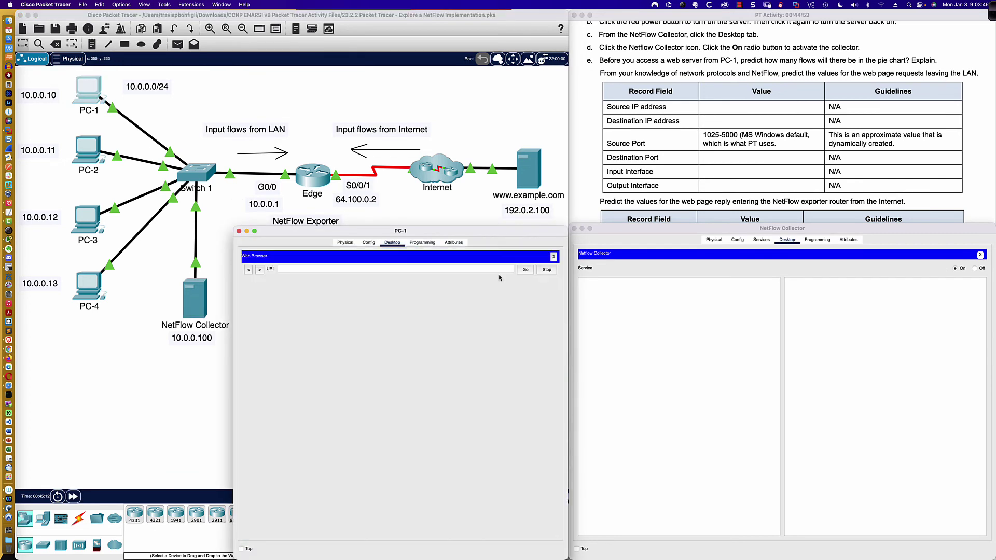
pyautogui.click(379, 268)
pyautogui.write('192.0.2.100')
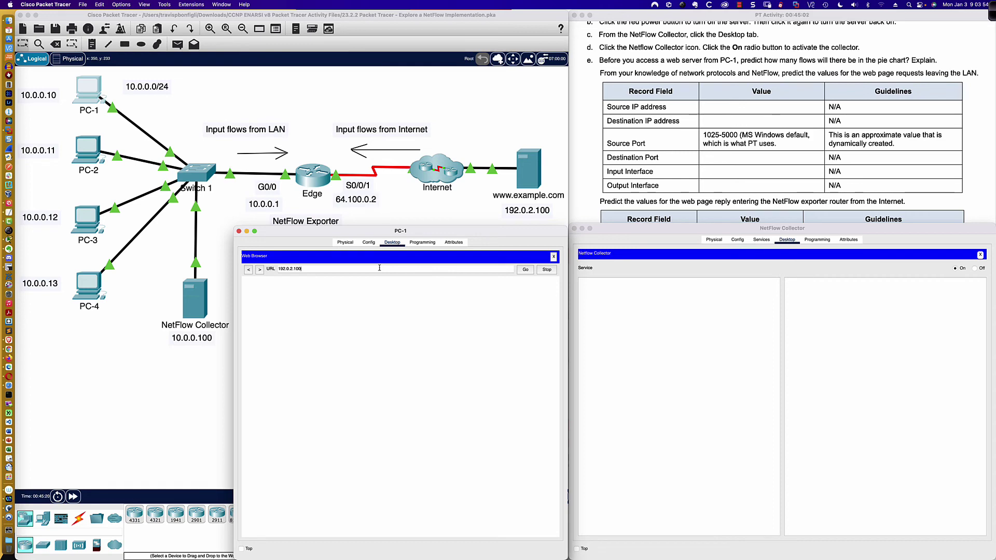
pyautogui.press('Return')
pyautogui.click(264, 321)
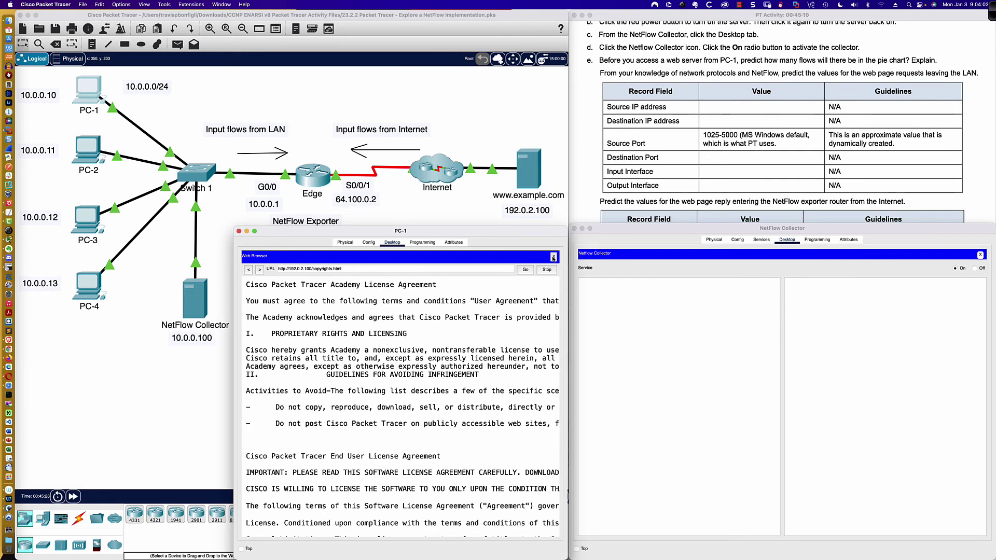
pyautogui.click(553, 257)
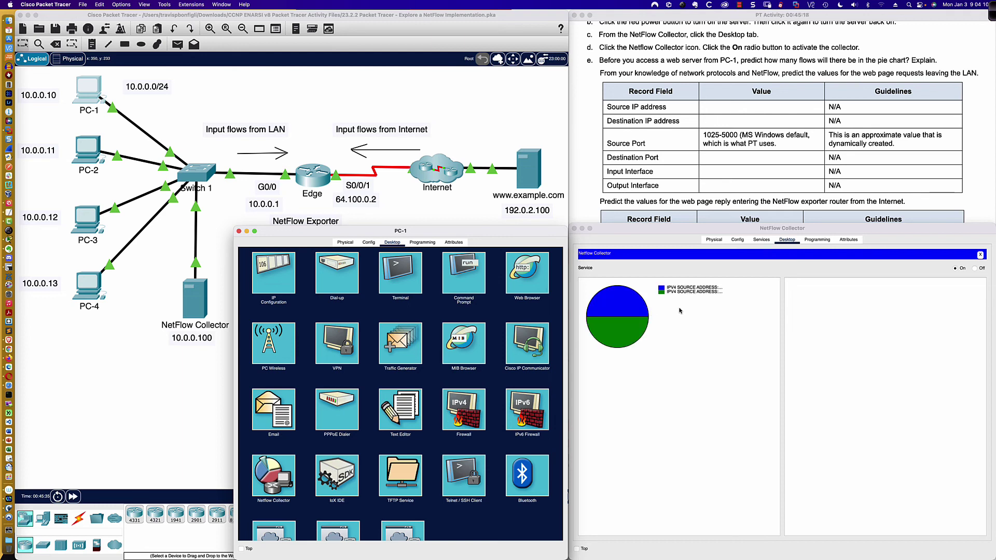
# Examine each of the four flow records on the NetFlow Collector, comparing addresses, ports, flags, counters and interfaces
pyautogui.click(607, 307)
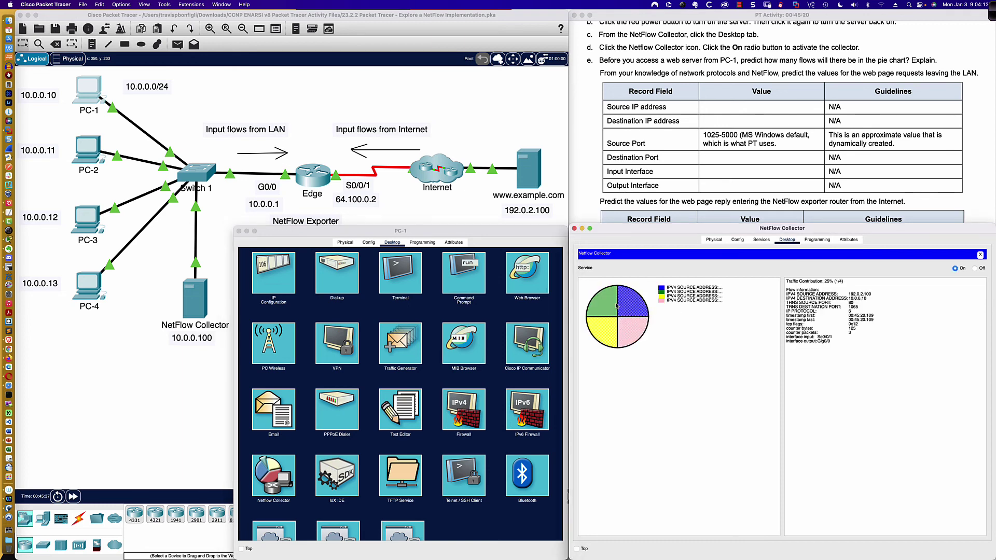
pyautogui.click(697, 287)
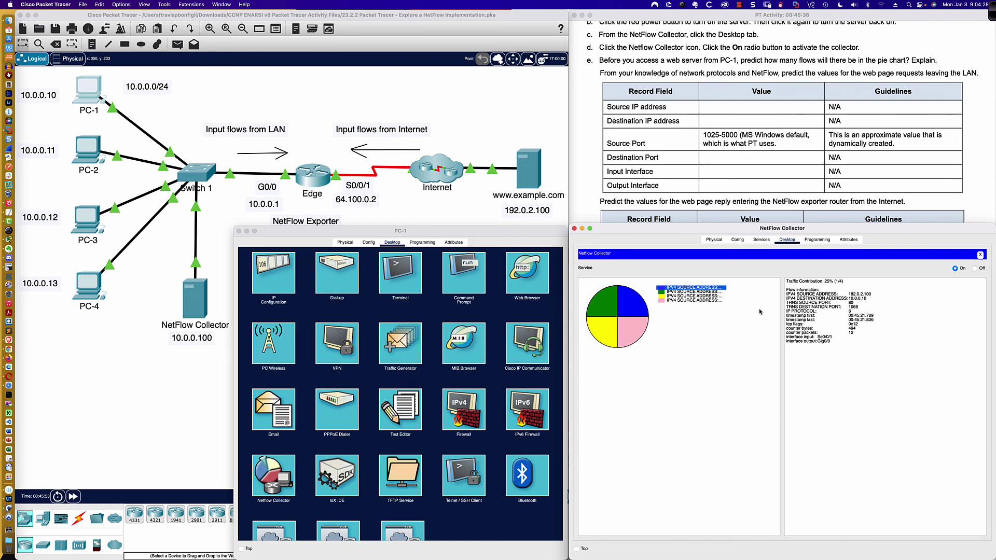
pyautogui.click(692, 293)
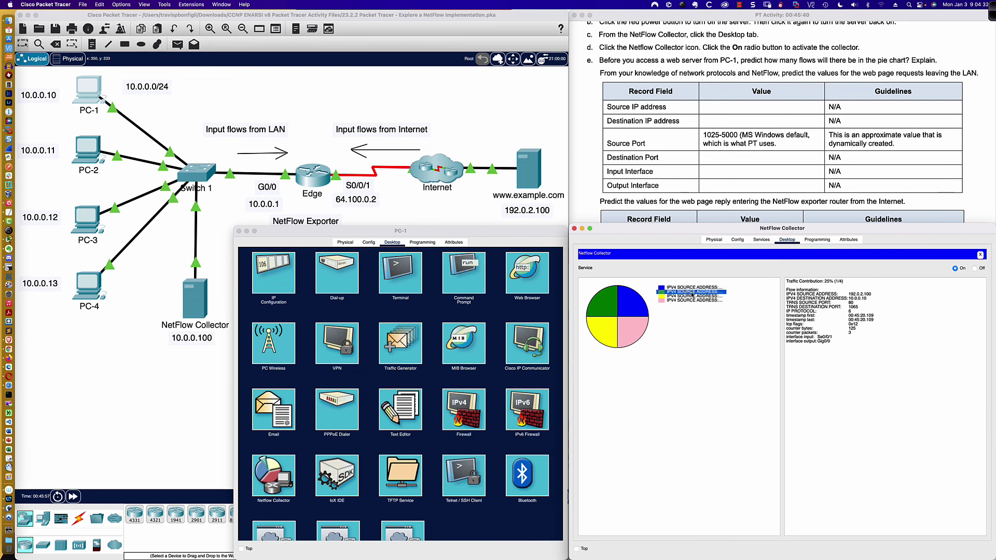
pyautogui.click(692, 297)
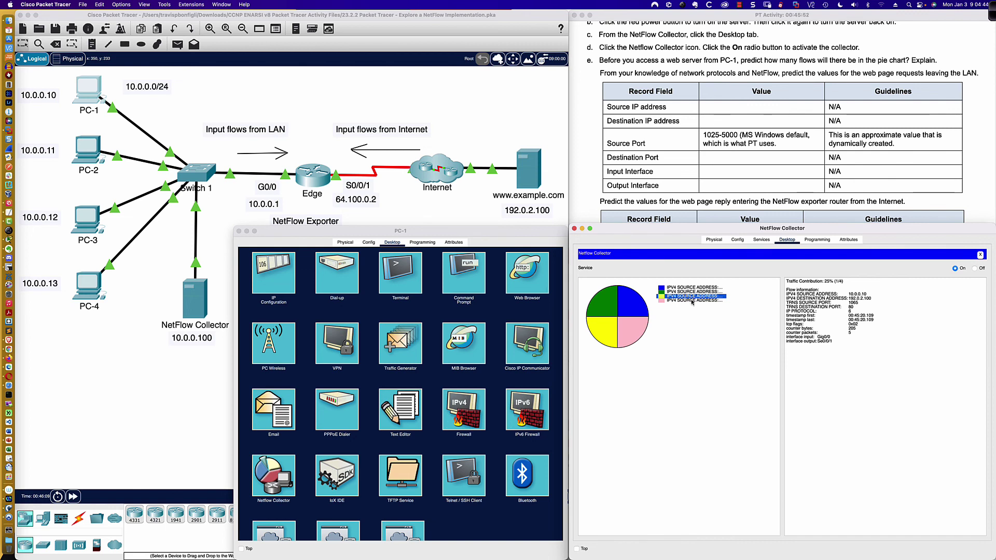
pyautogui.click(691, 300)
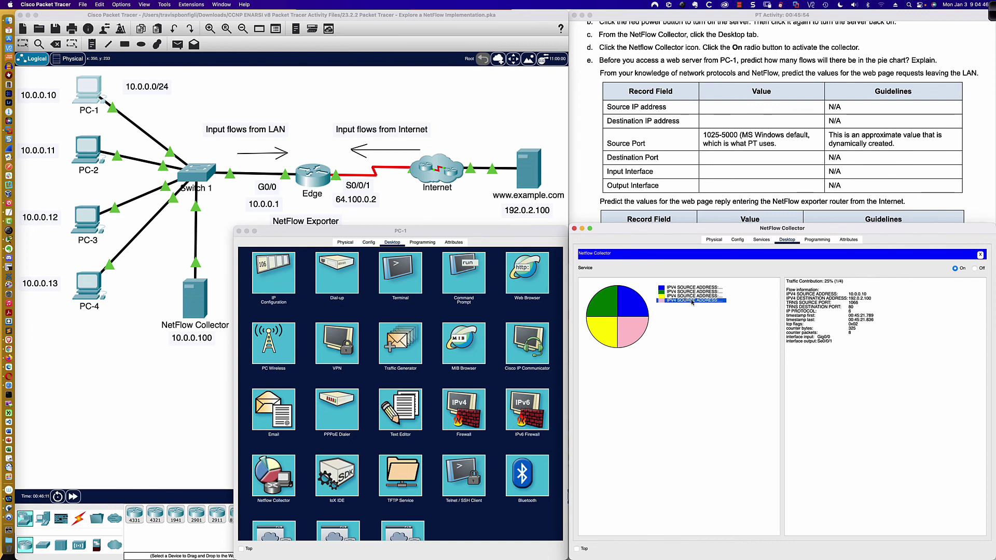
# Bring the PT Activity instructions forward at the question on request and response flow differences, and begin switching to another application
pyautogui.click(597, 222)
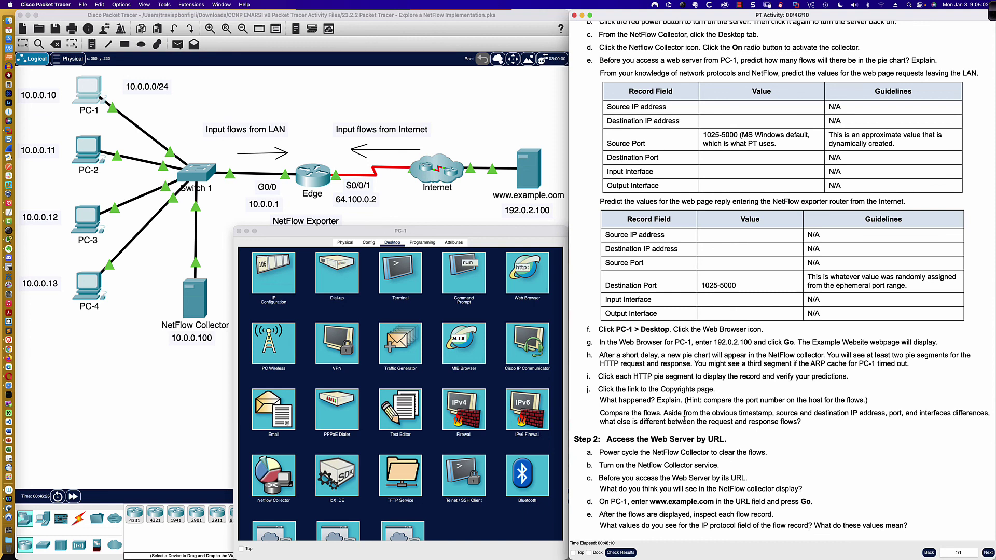
pyautogui.press('super+Tab')
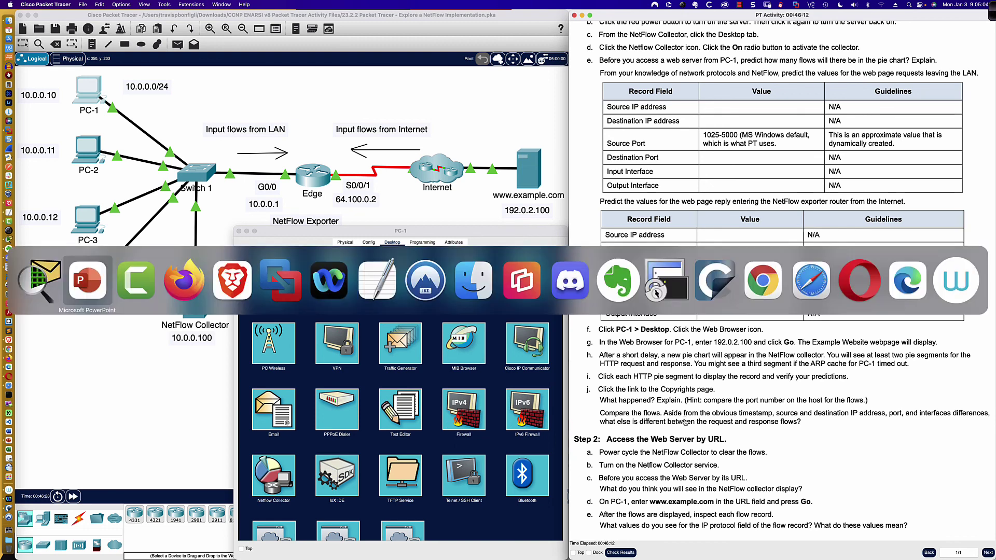